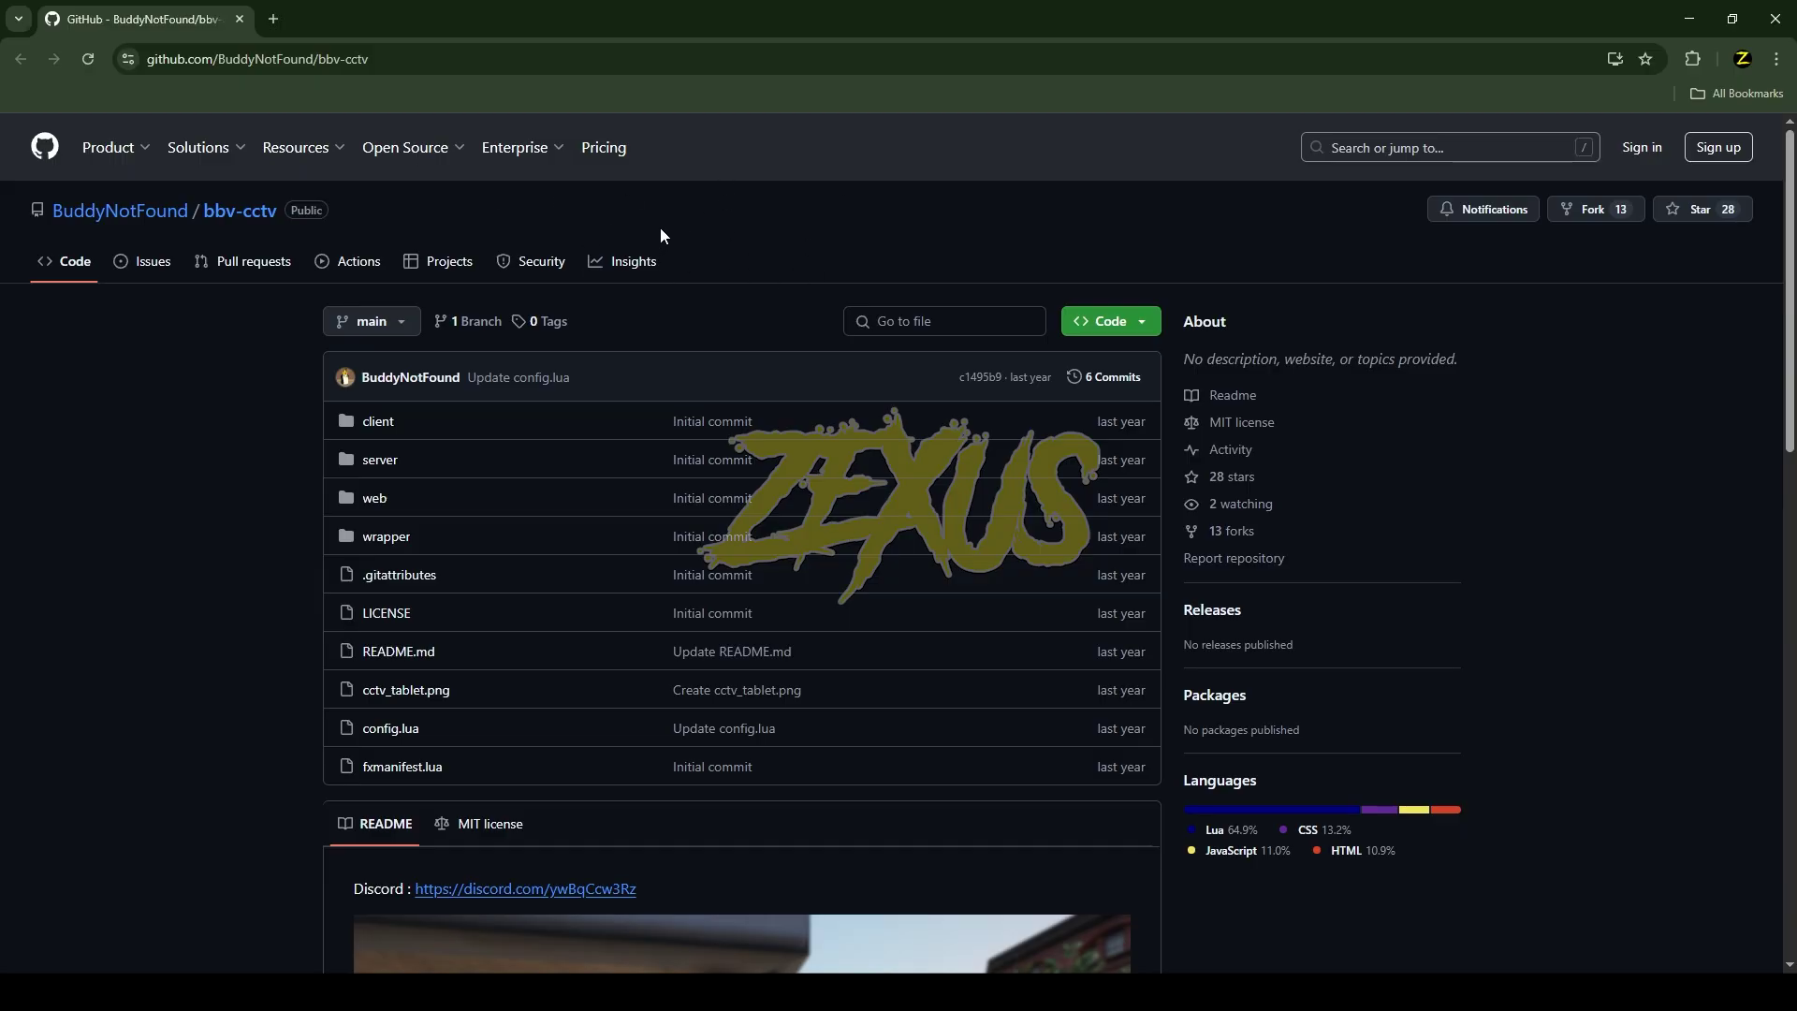
- Download the bbv-cctv repository as a ZIP and paste the bbv-cctv-main folder into the server's resources folder
click(1109, 321)
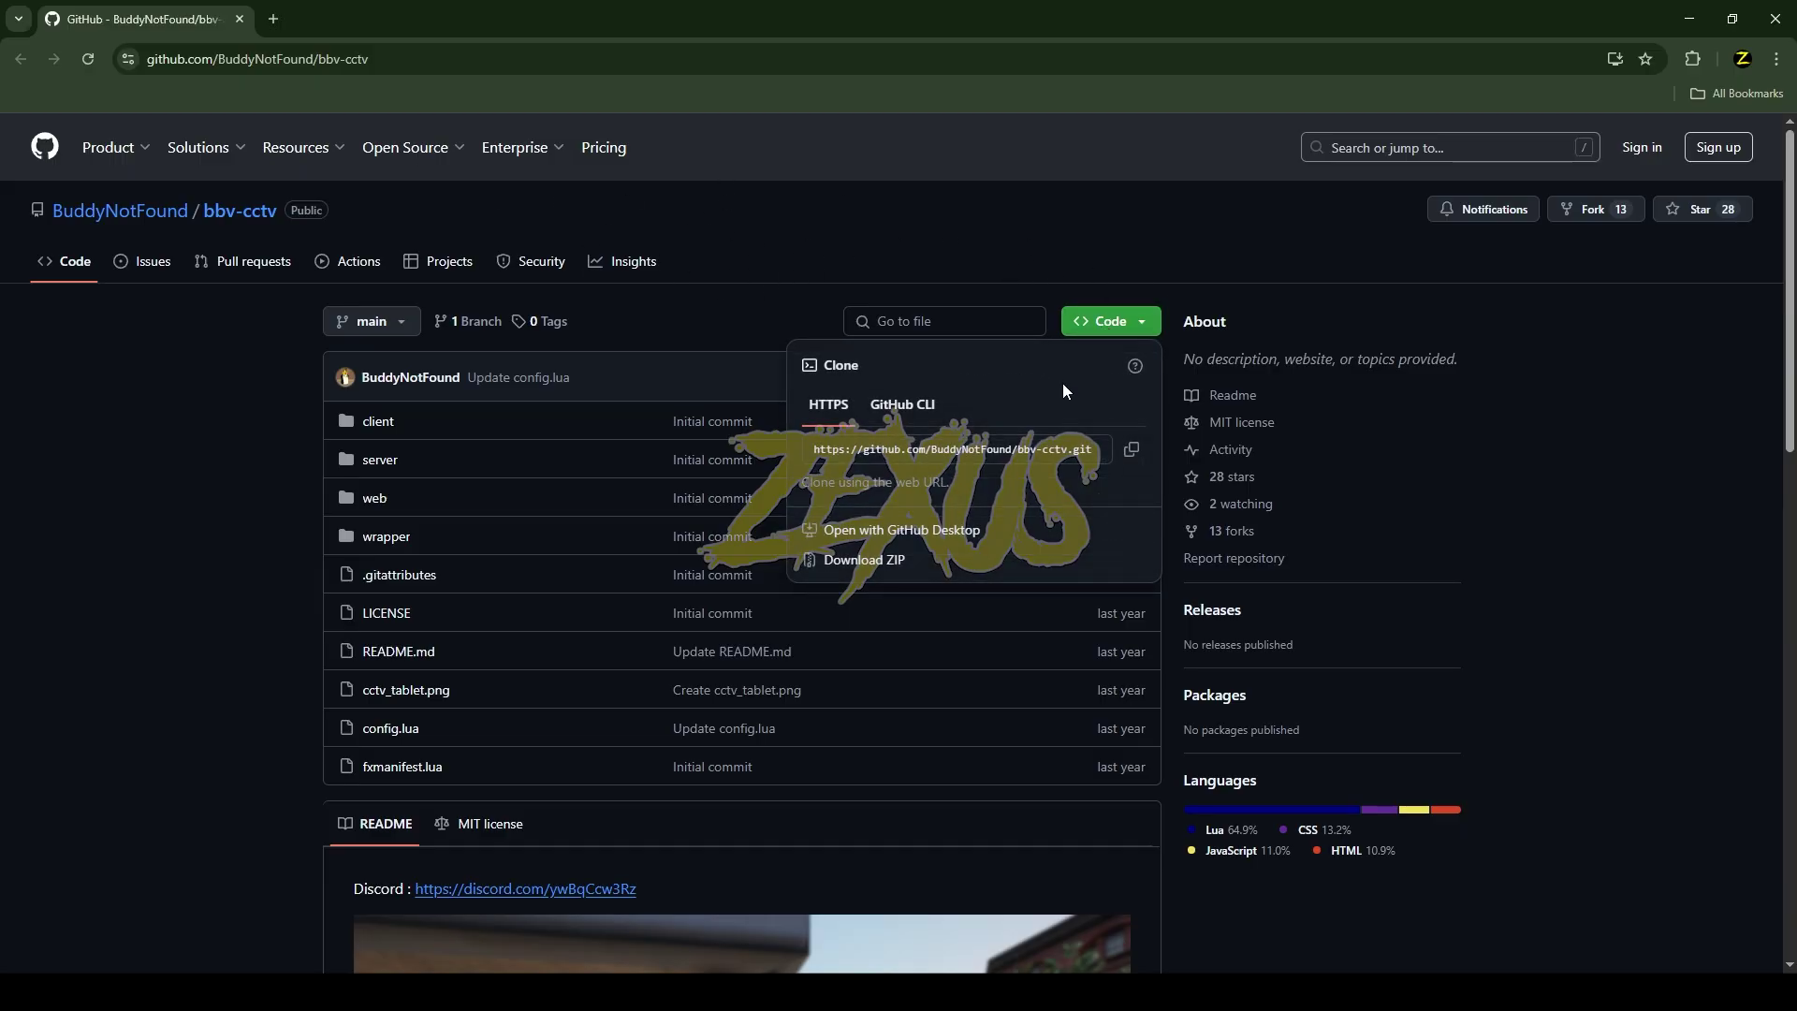
click(888, 561)
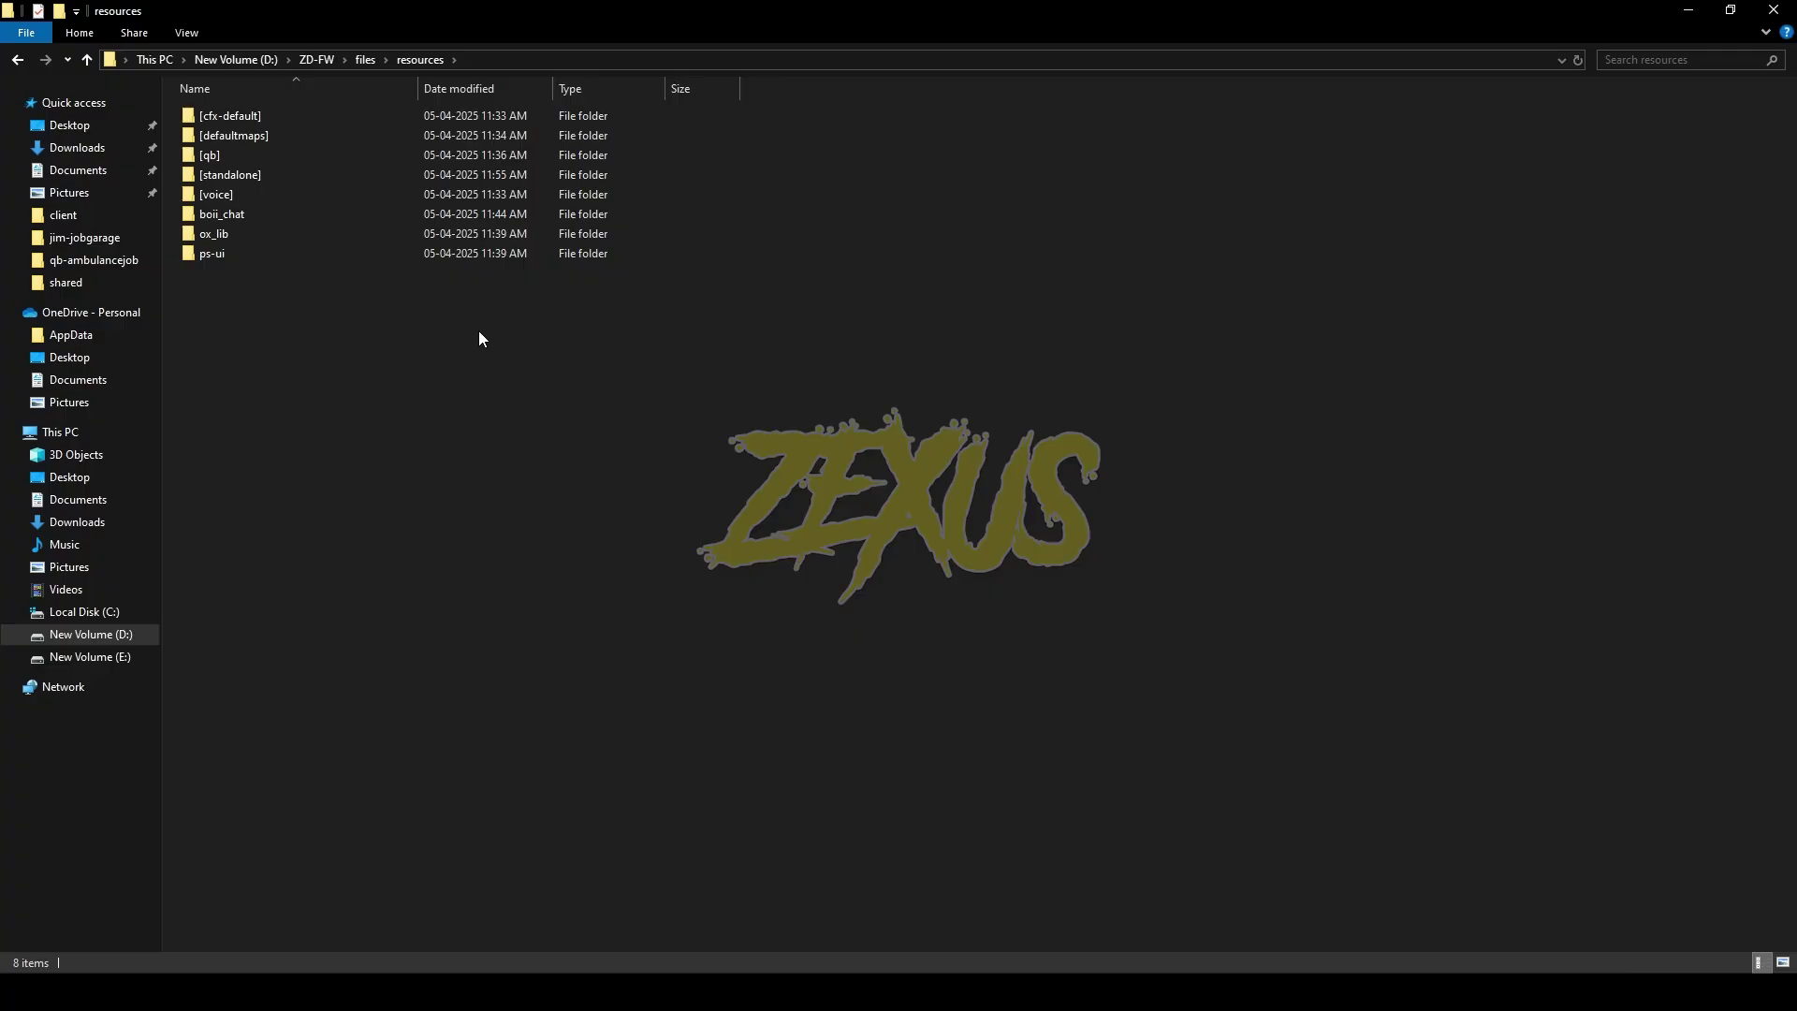
key(ctrl+v)
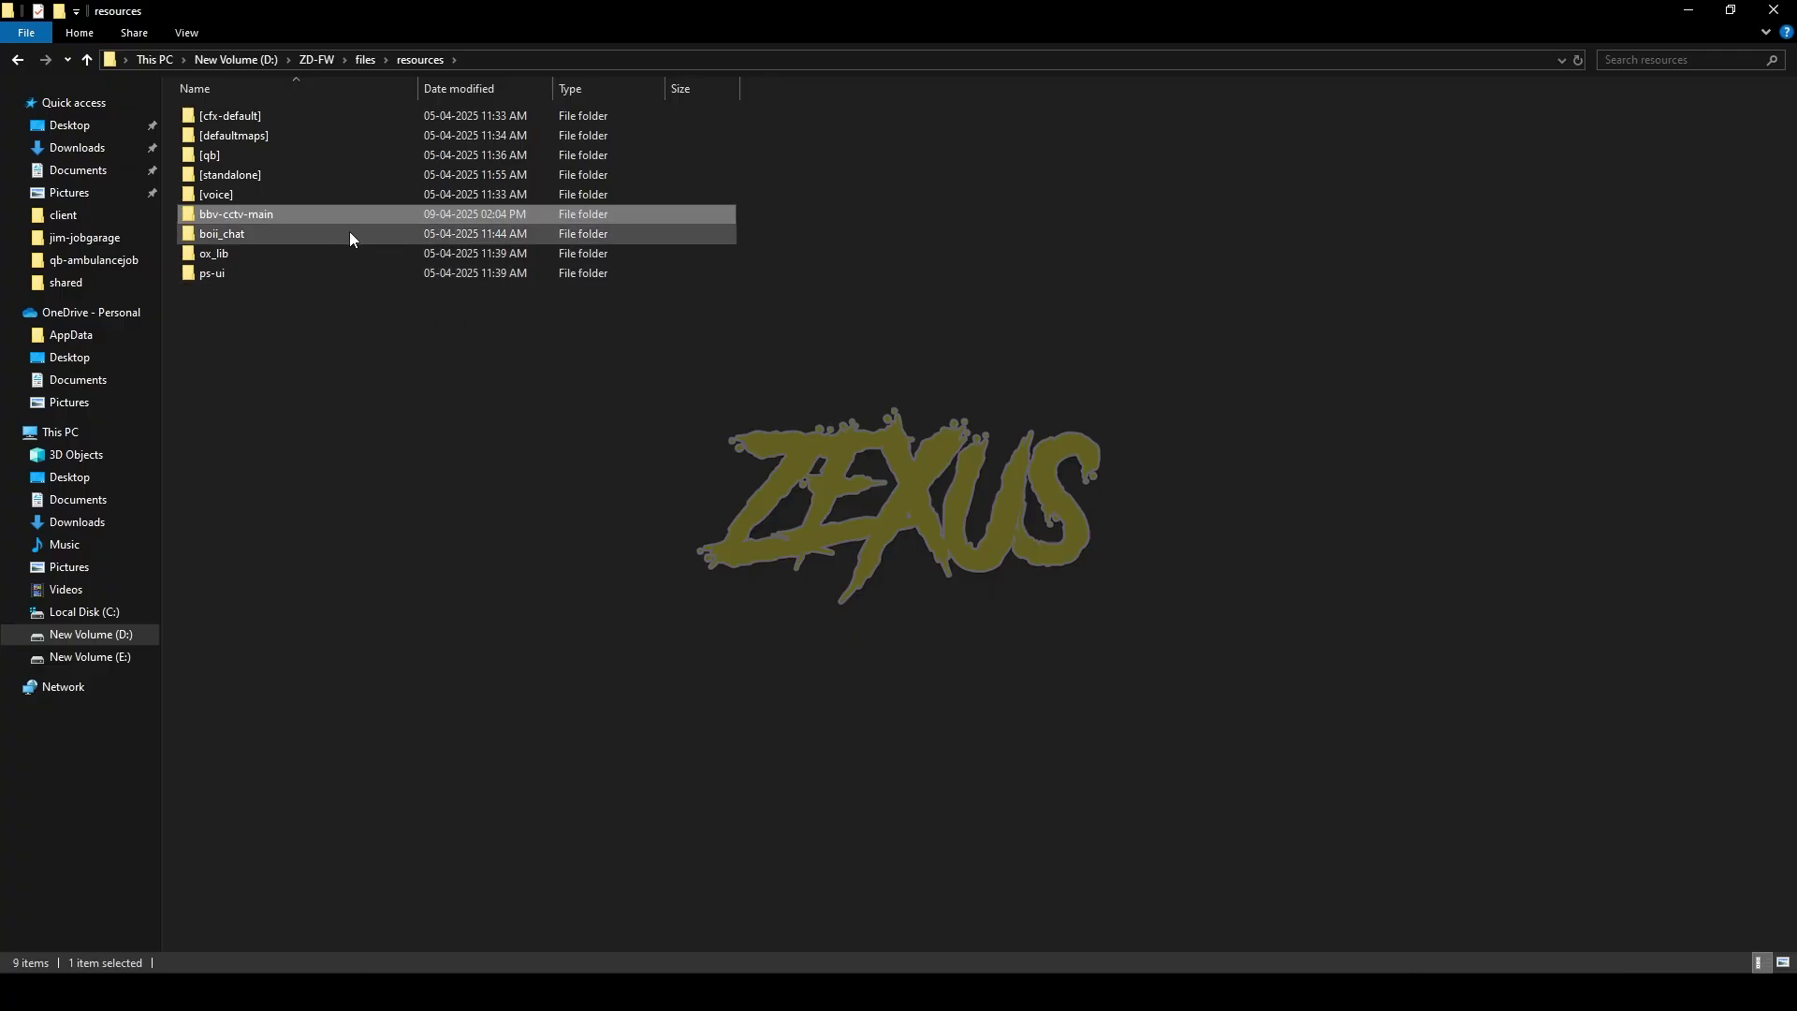
- Rename the bbv-cctv-main folder as bbv-cctv
key(F2)
key(Right)
key(BackSpace)
key(BackSpace)
key(BackSpace)
key(BackSpace)
key(BackSpace)
key(Return)
- Copy cctv_tablet.png from the bbv-cctv folder into the html/images folder of qb-inventory inside [qb]
double_click(359, 215)
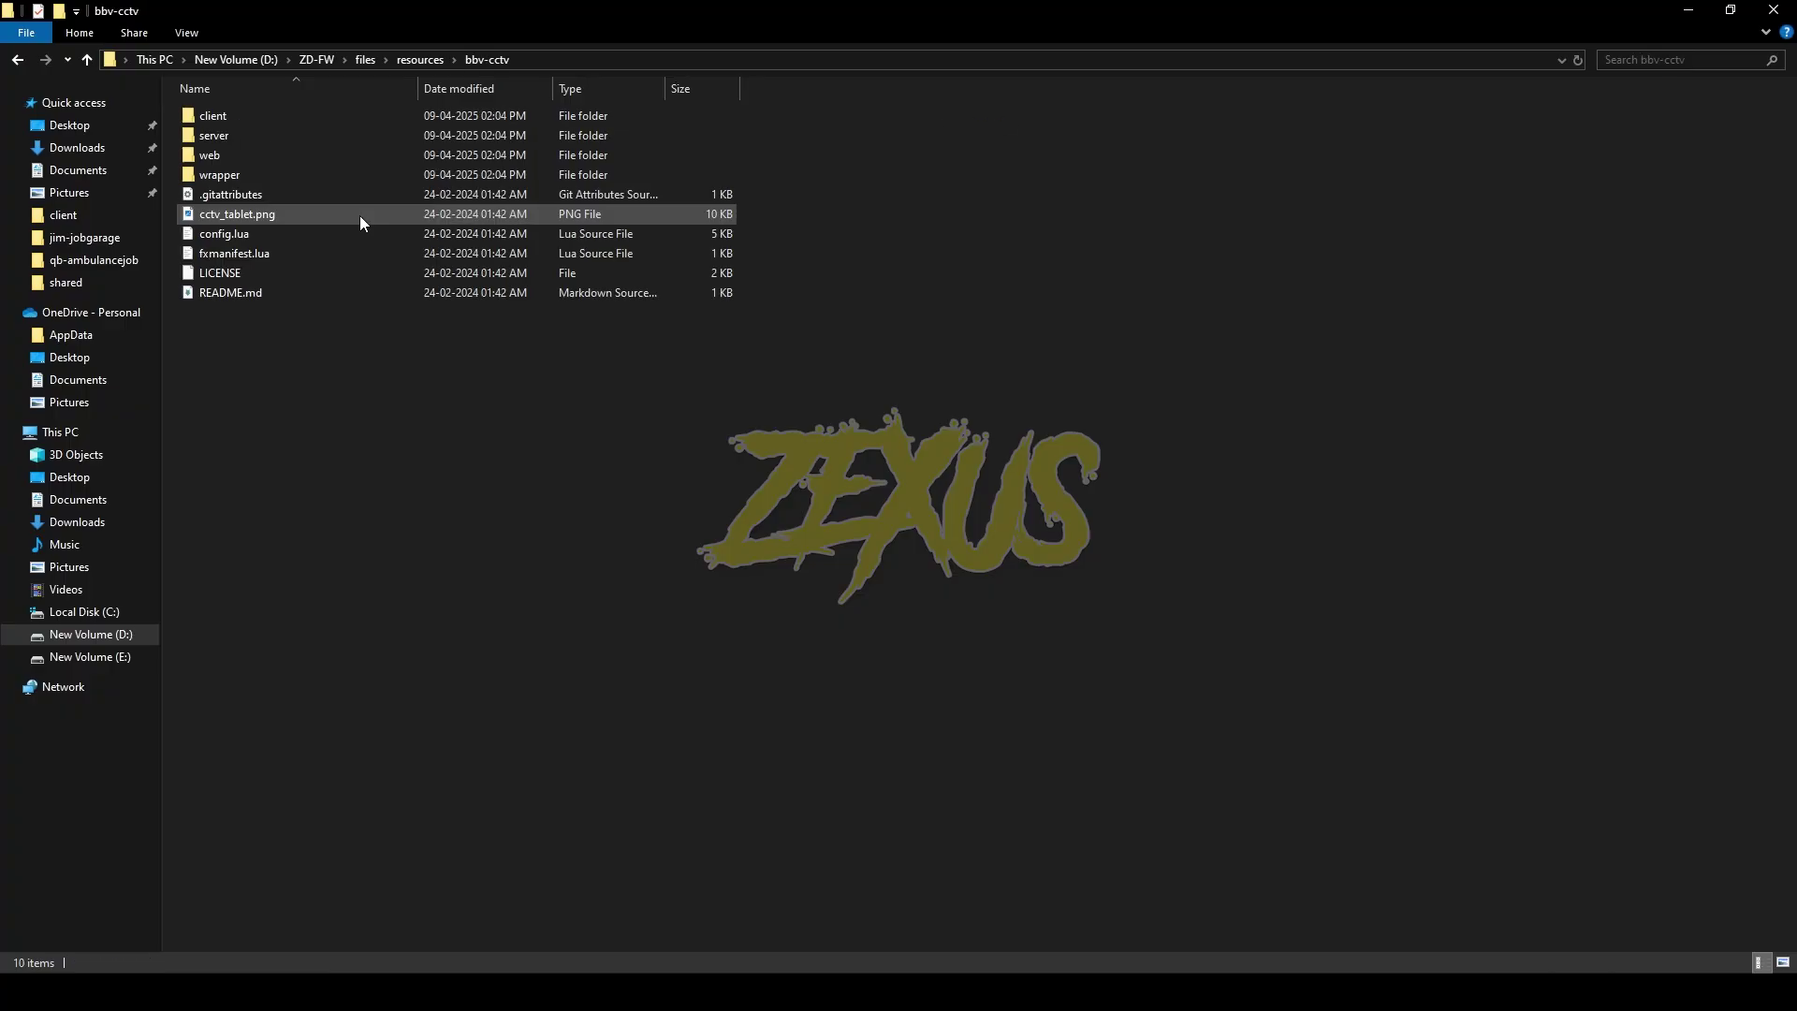
click(370, 219)
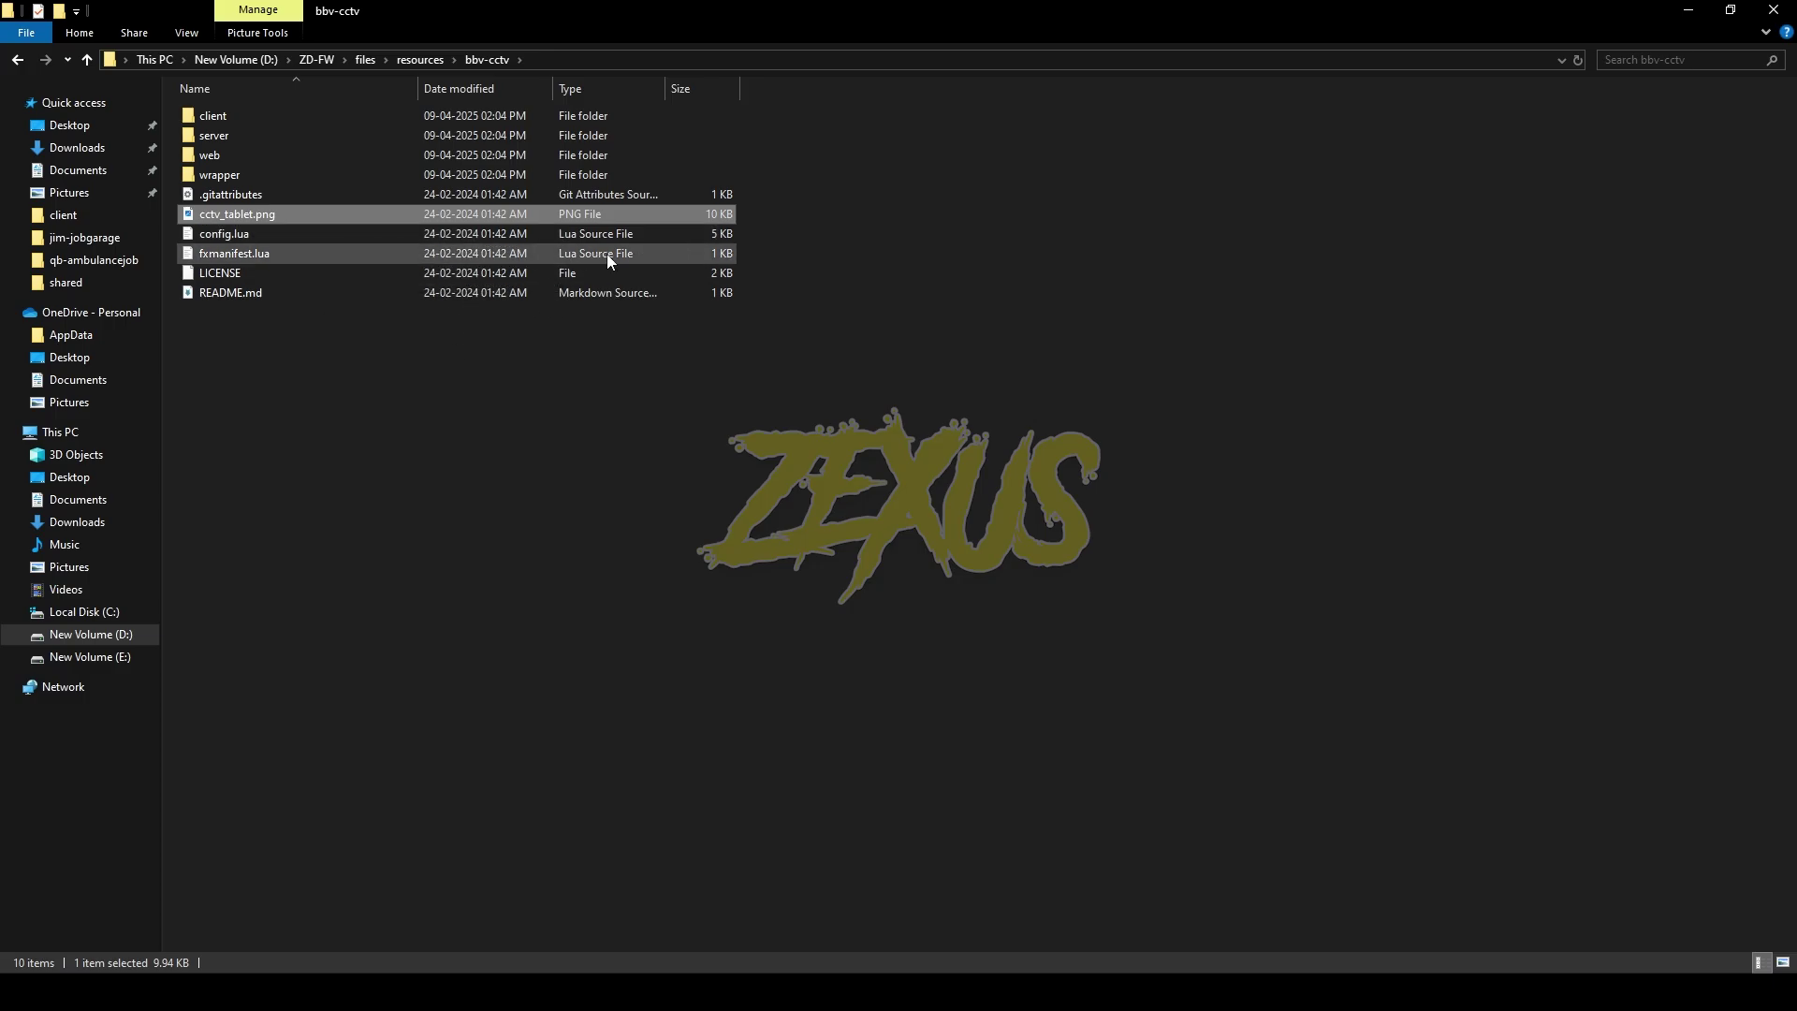
key(BackSpace)
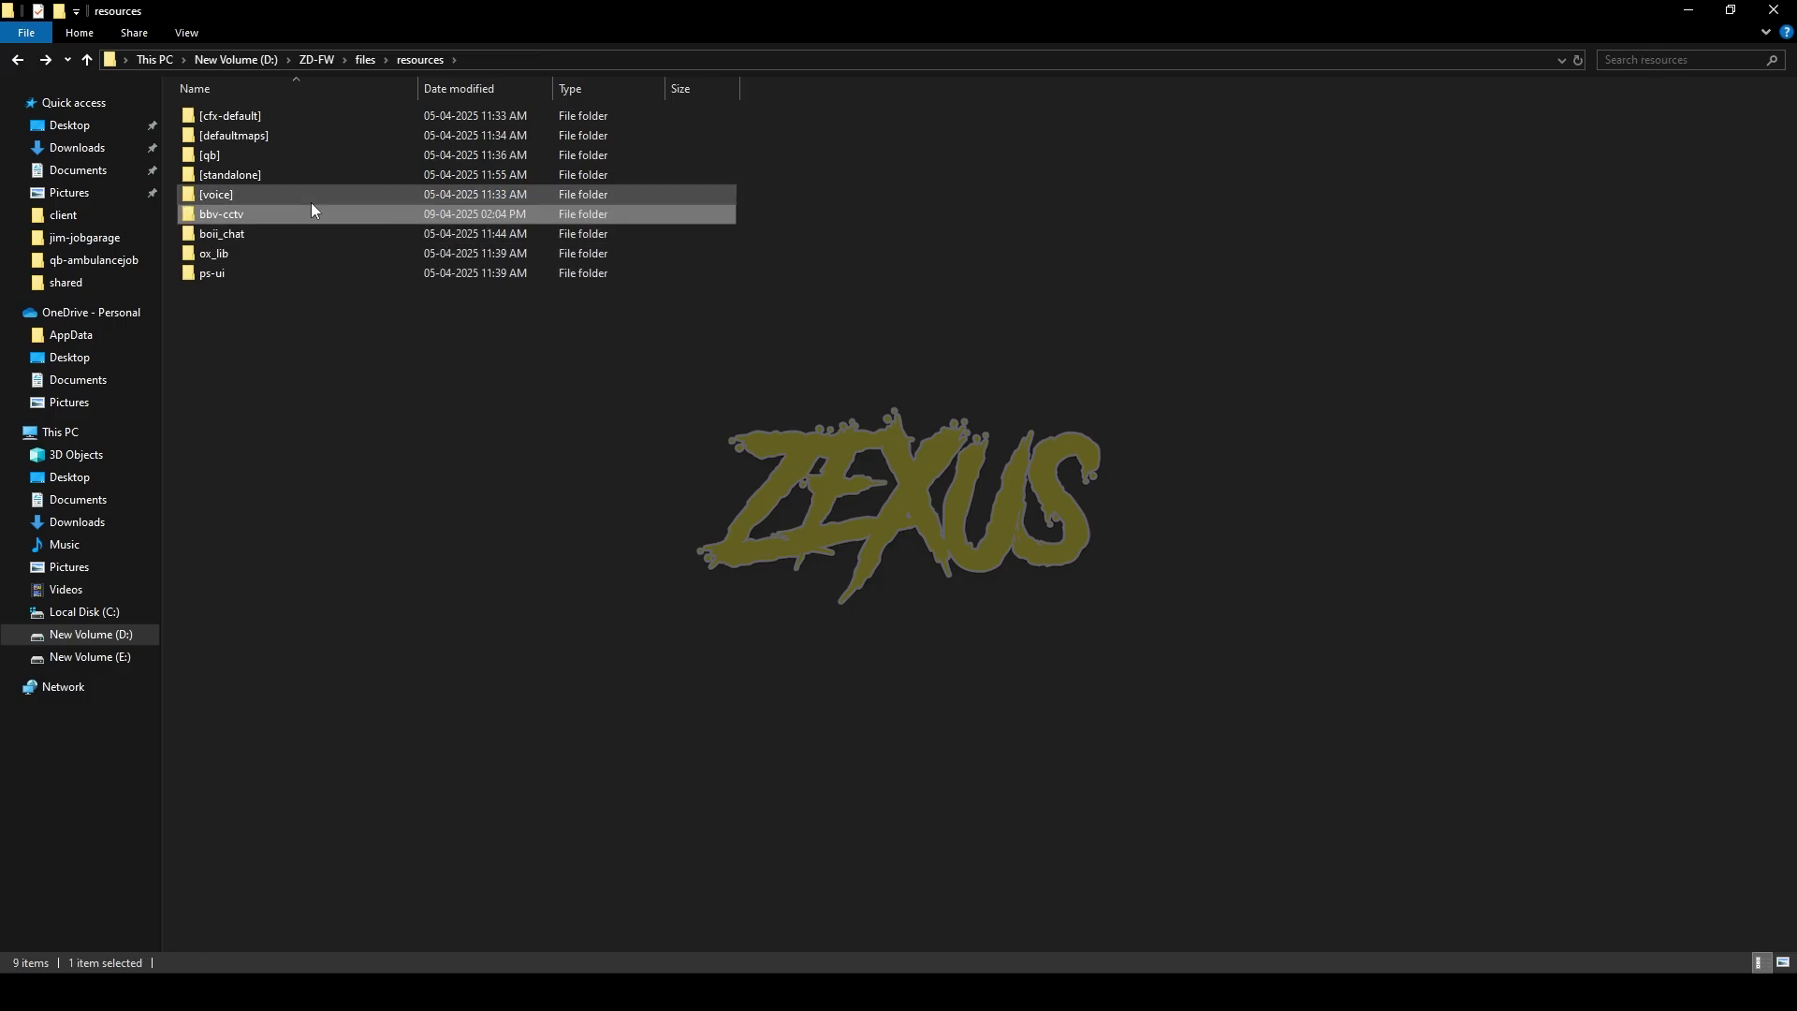
double_click(258, 155)
double_click(290, 547)
click(220, 179)
double_click(222, 183)
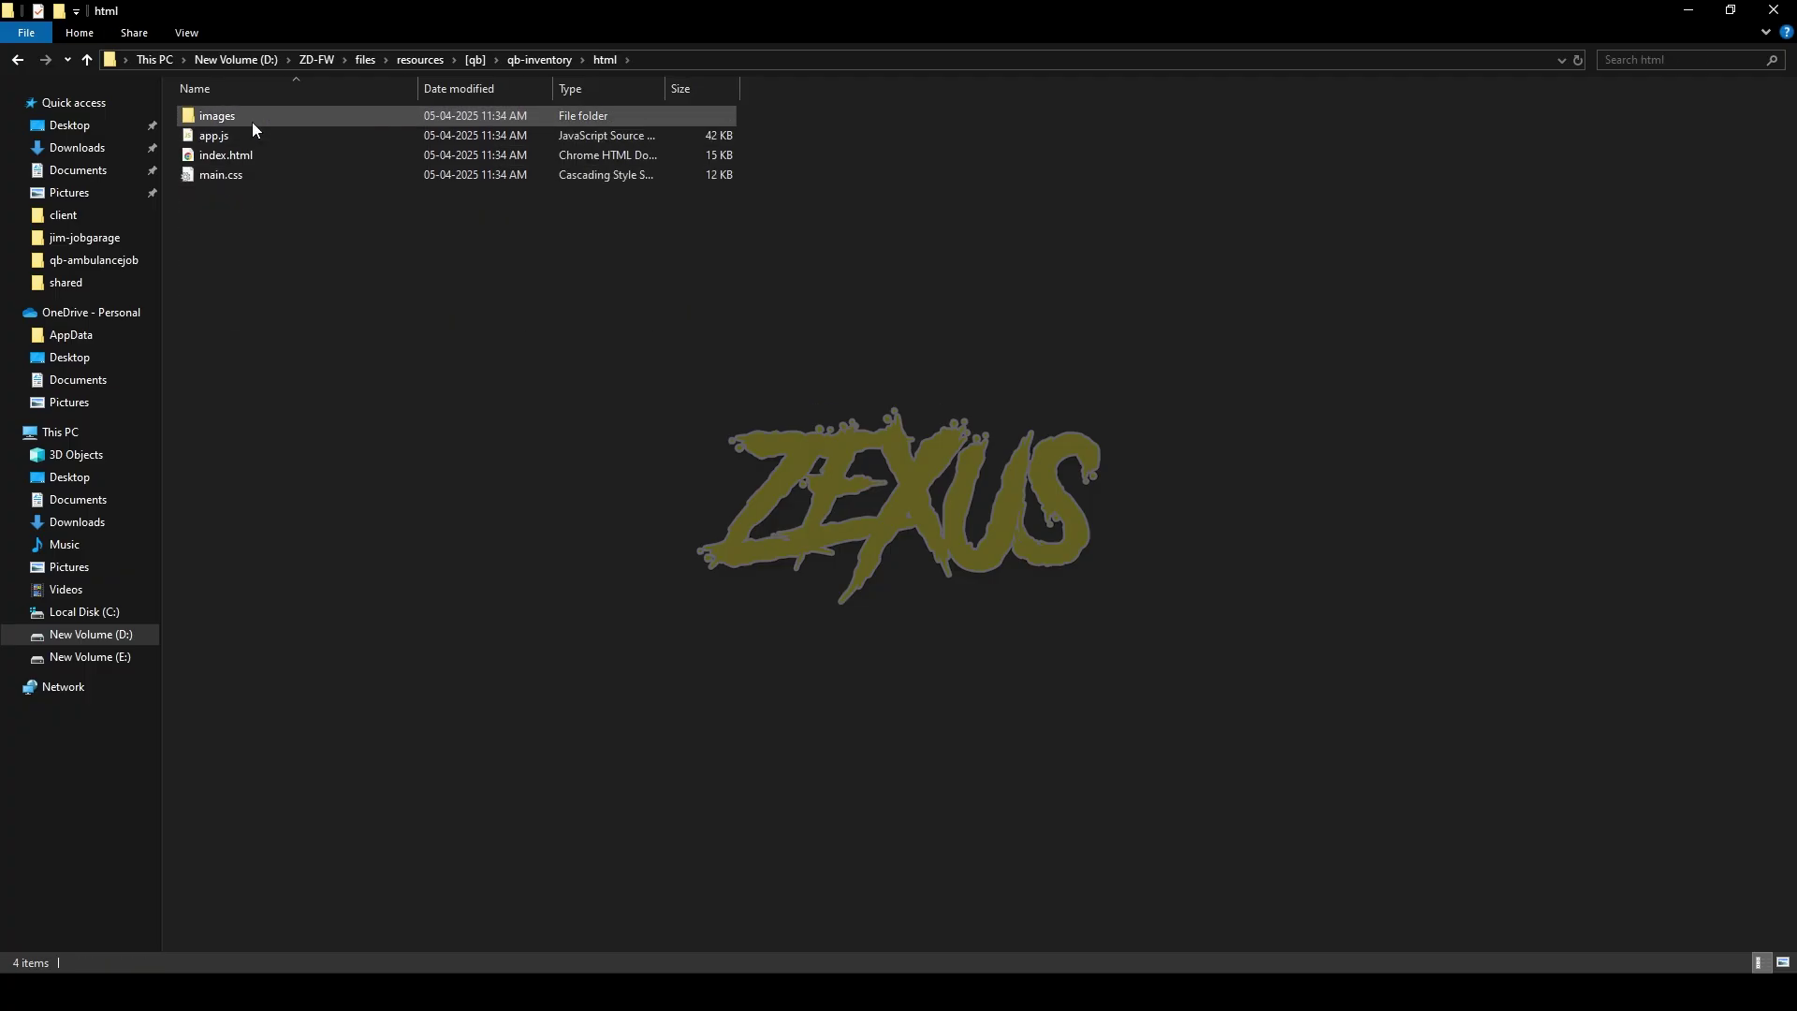
double_click(251, 119)
key(ctrl+v)
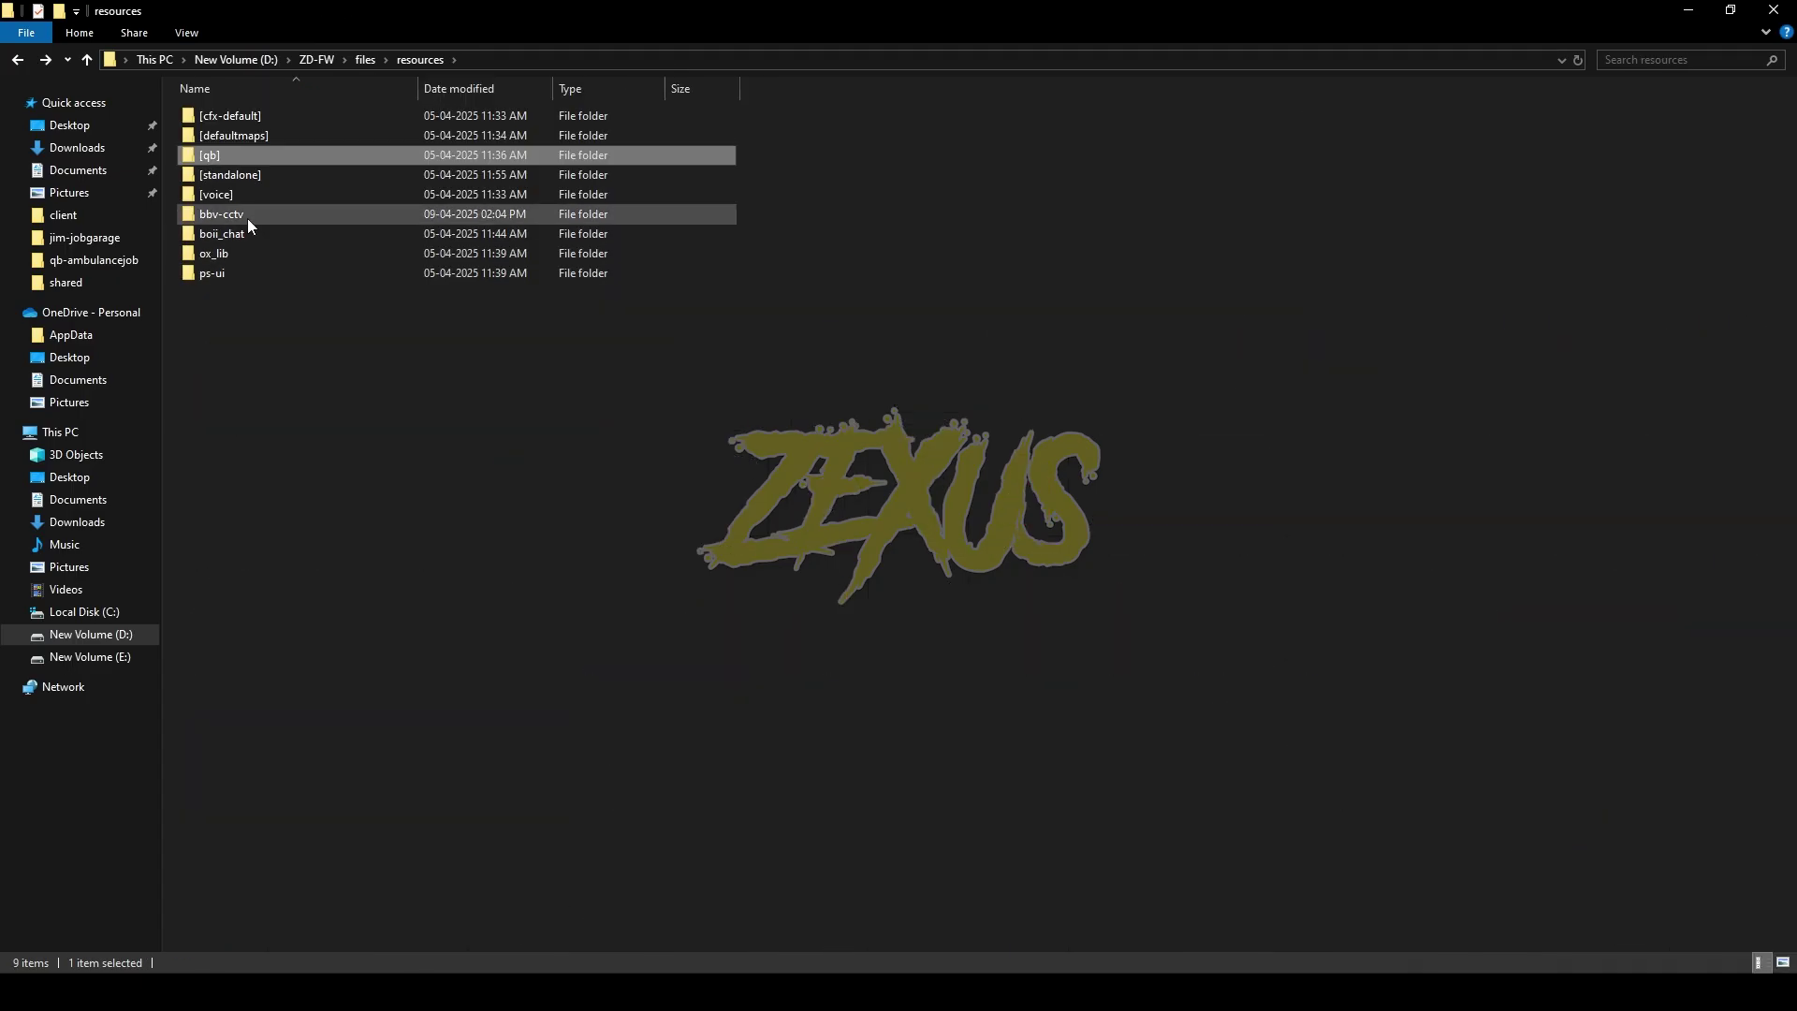
- Open config.lua of bbv-cctv and set Framework to 'QB' and CommandEnabled to false
double_click(247, 217)
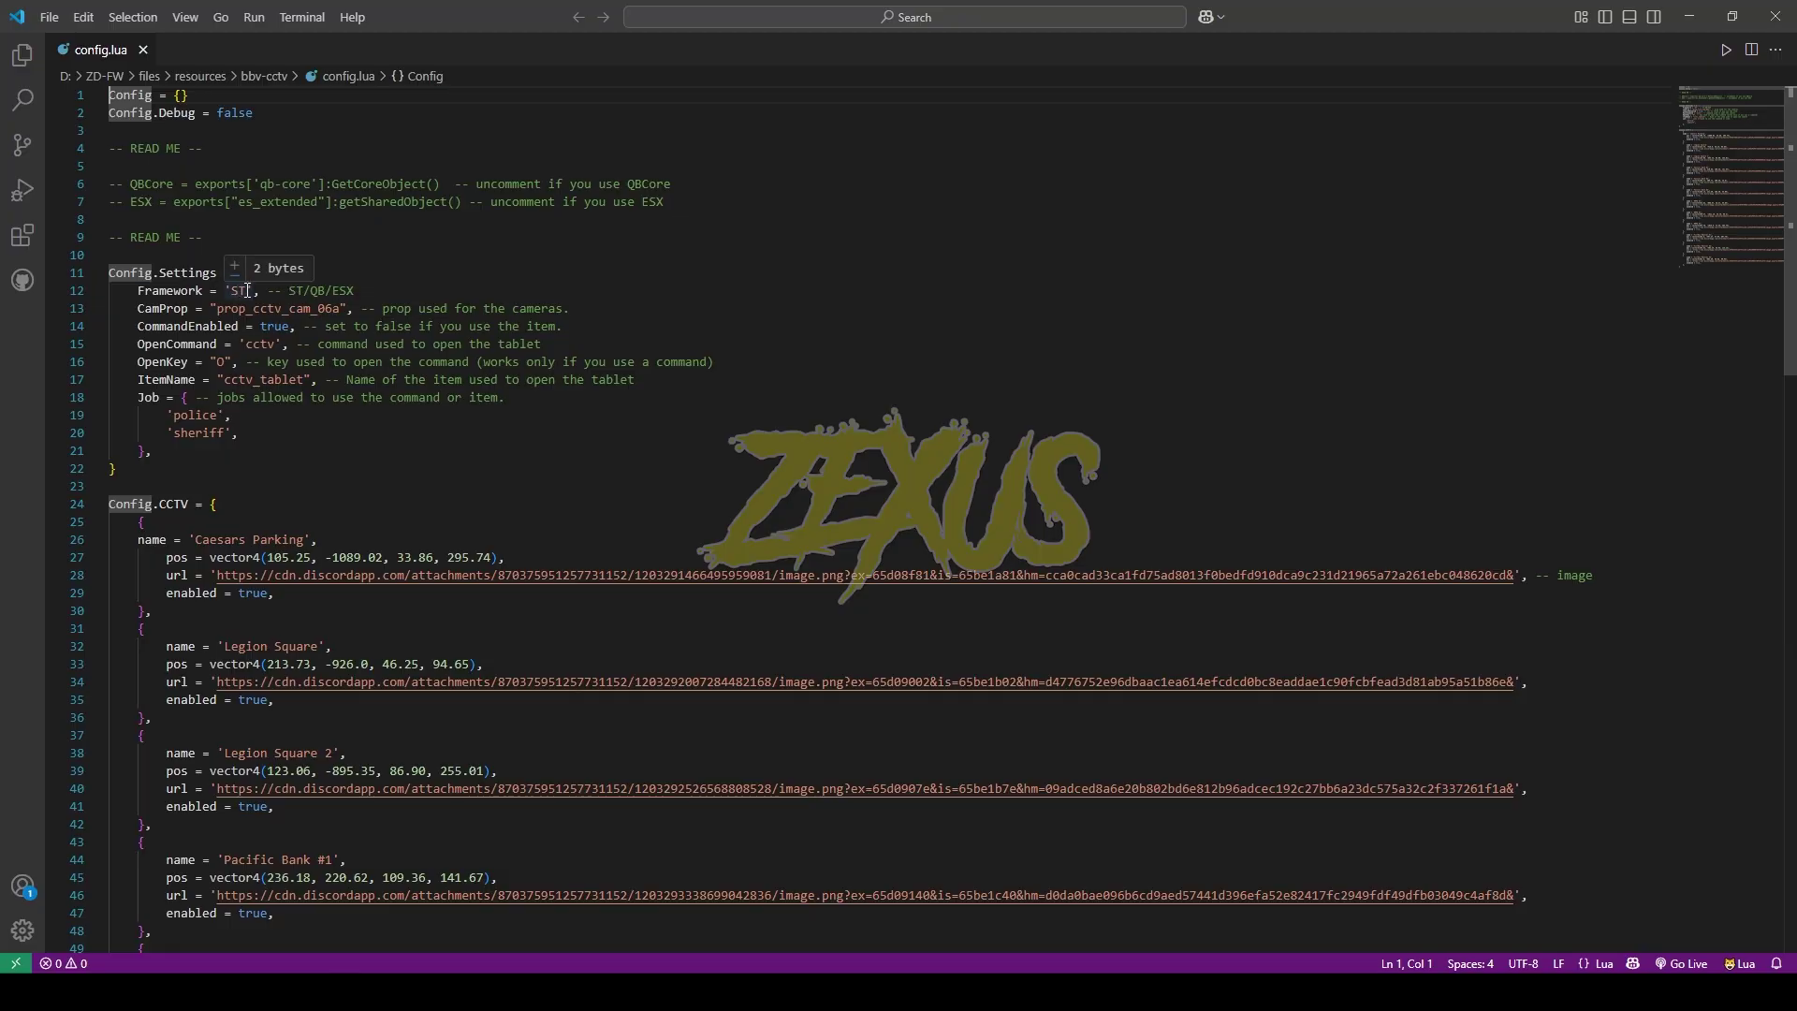
drag(251, 291, 229, 294)
text(QB)
key(End)
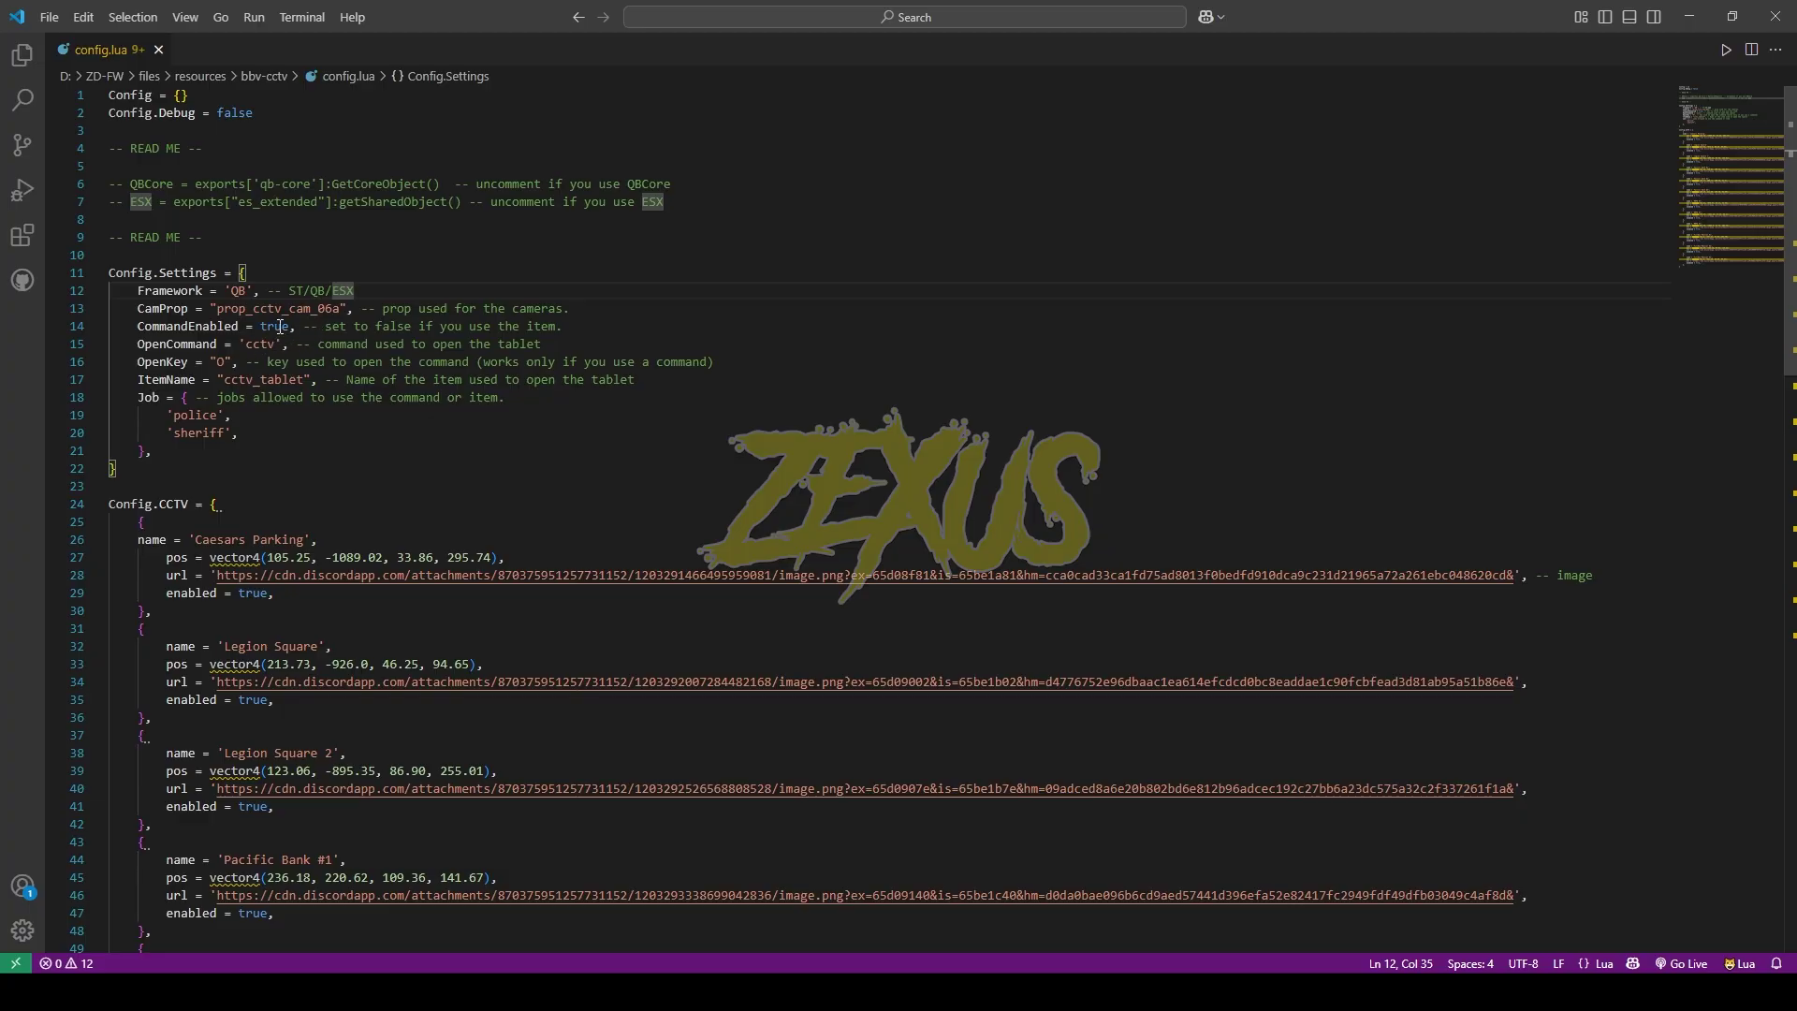
double_click(281, 323)
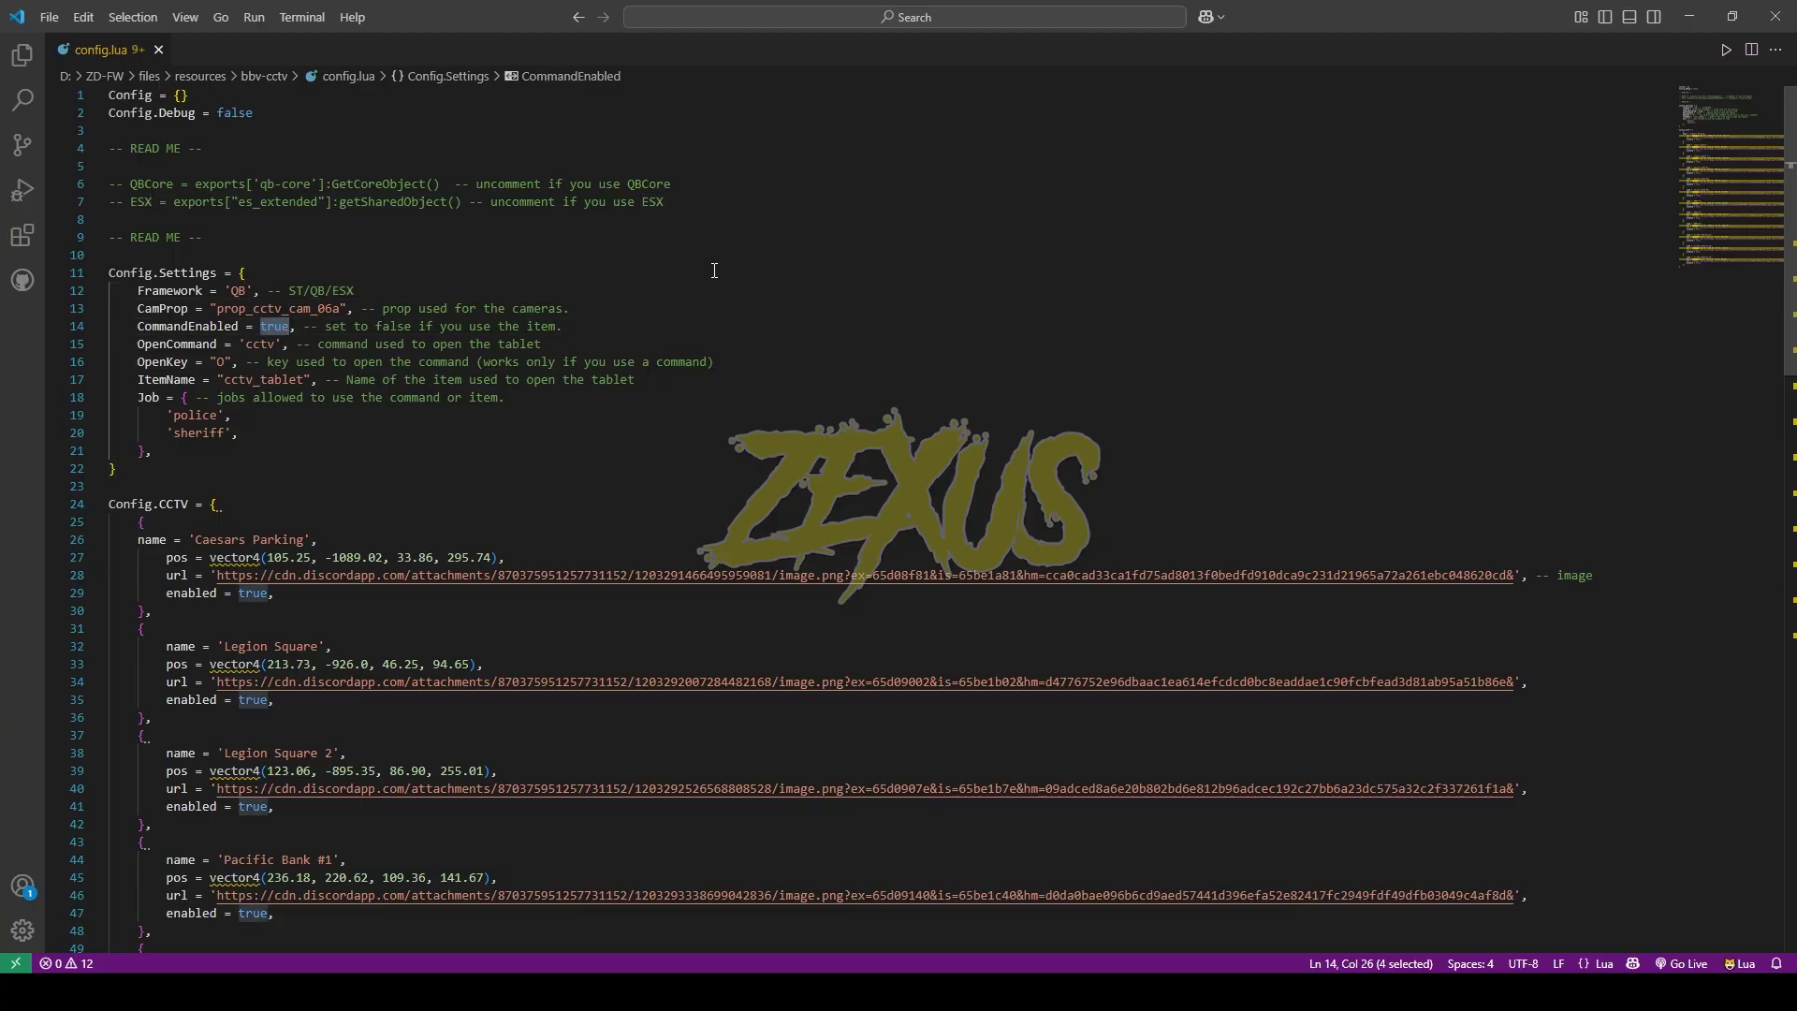
text(false)
click(437, 324)
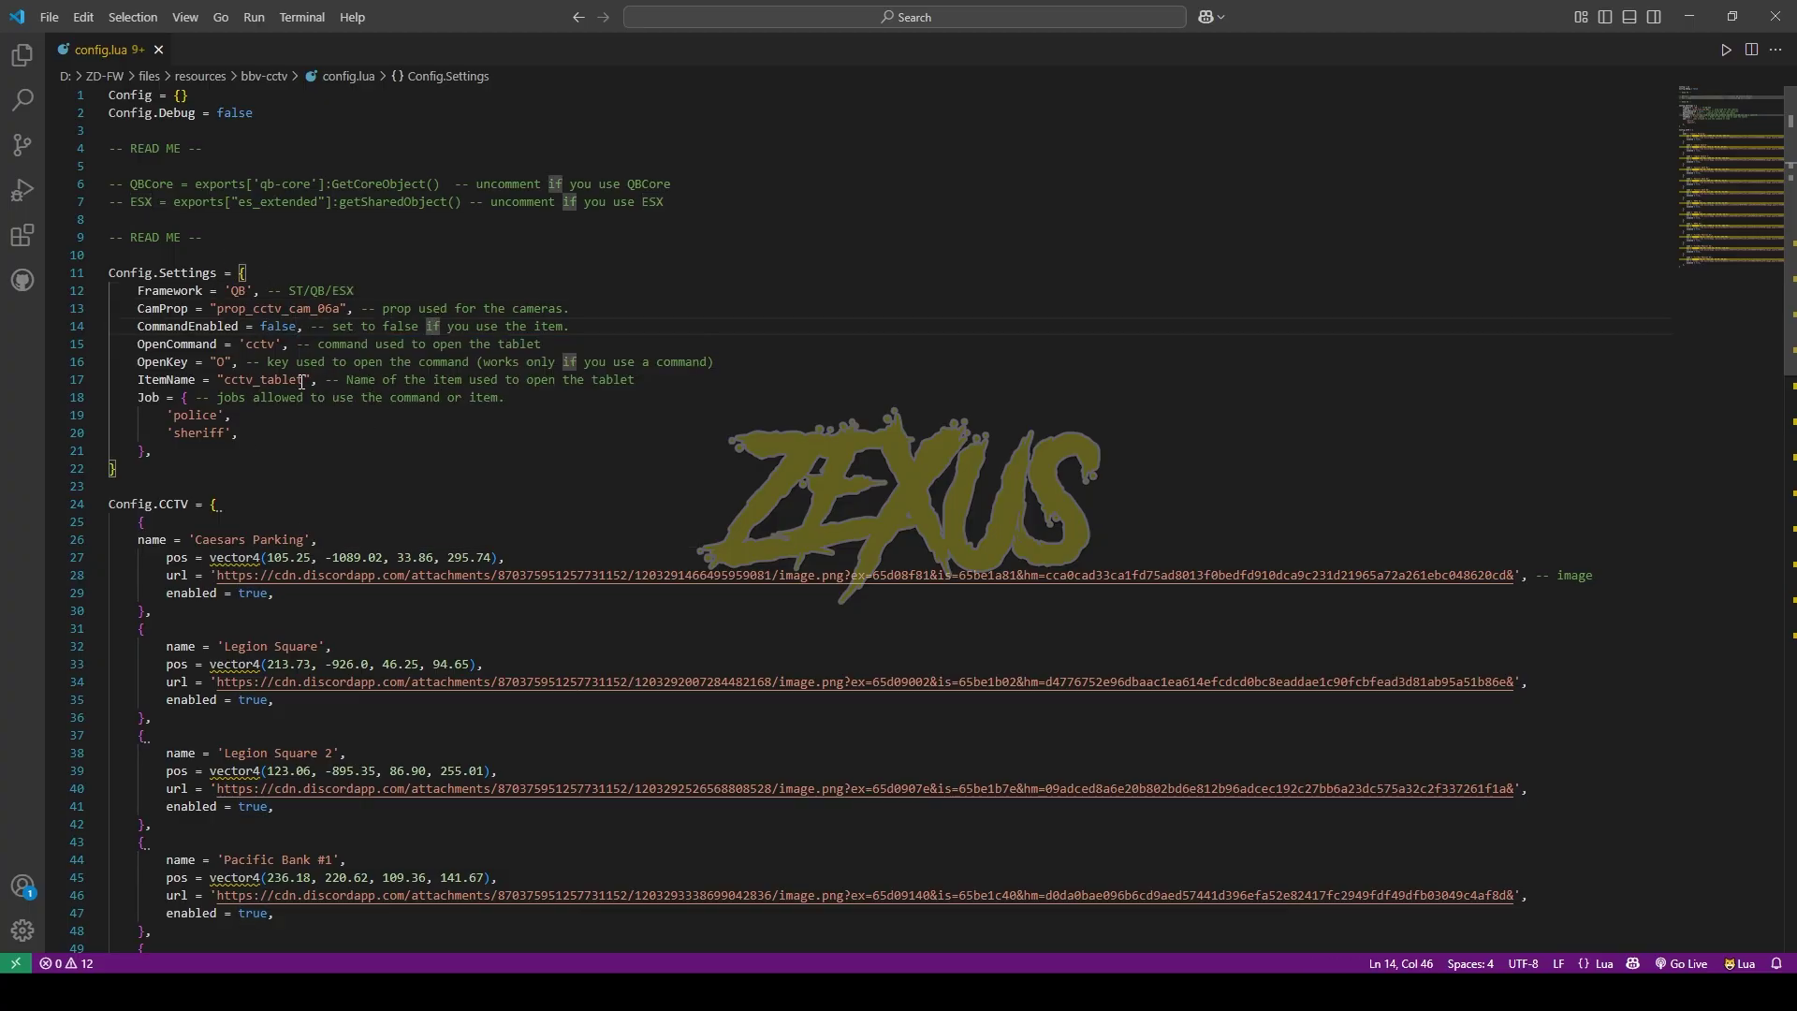
- Open items.lua in qb-core's shared folder and duplicate the newsbmic line at the end of the Other Tools section
key(alt+Tab)
double_click(261, 157)
double_click(251, 272)
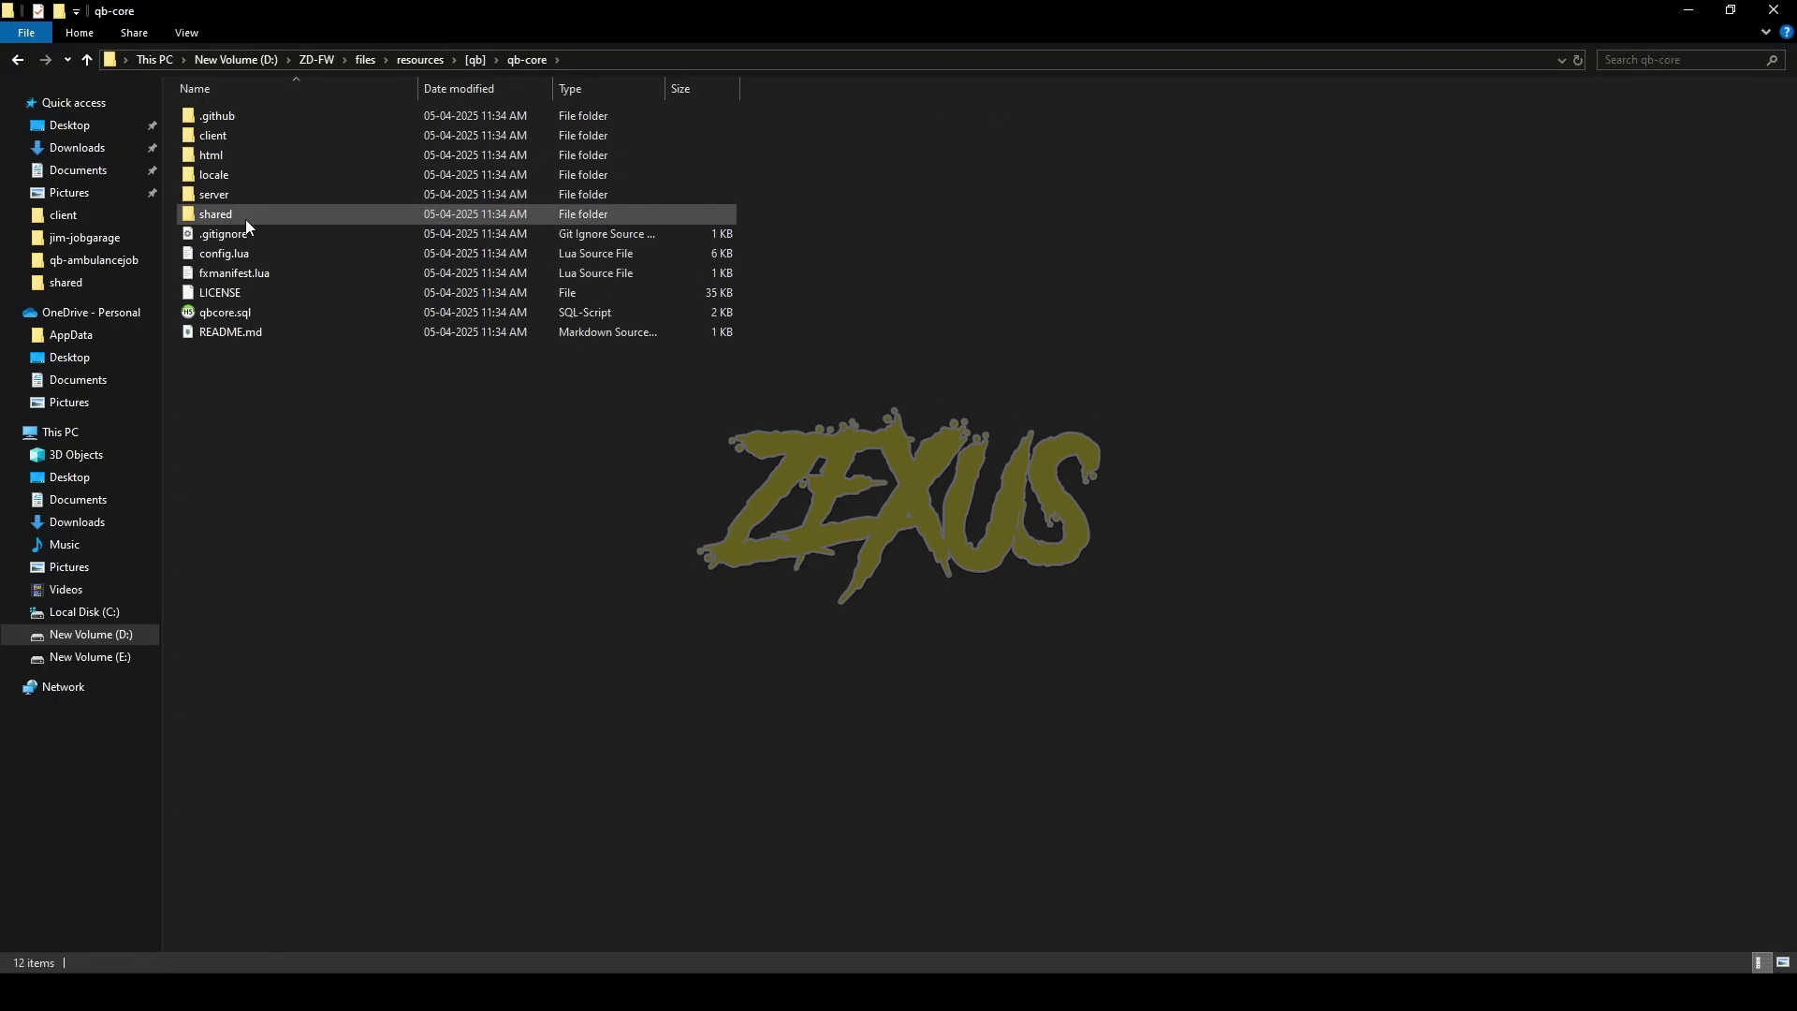
double_click(245, 216)
double_click(234, 137)
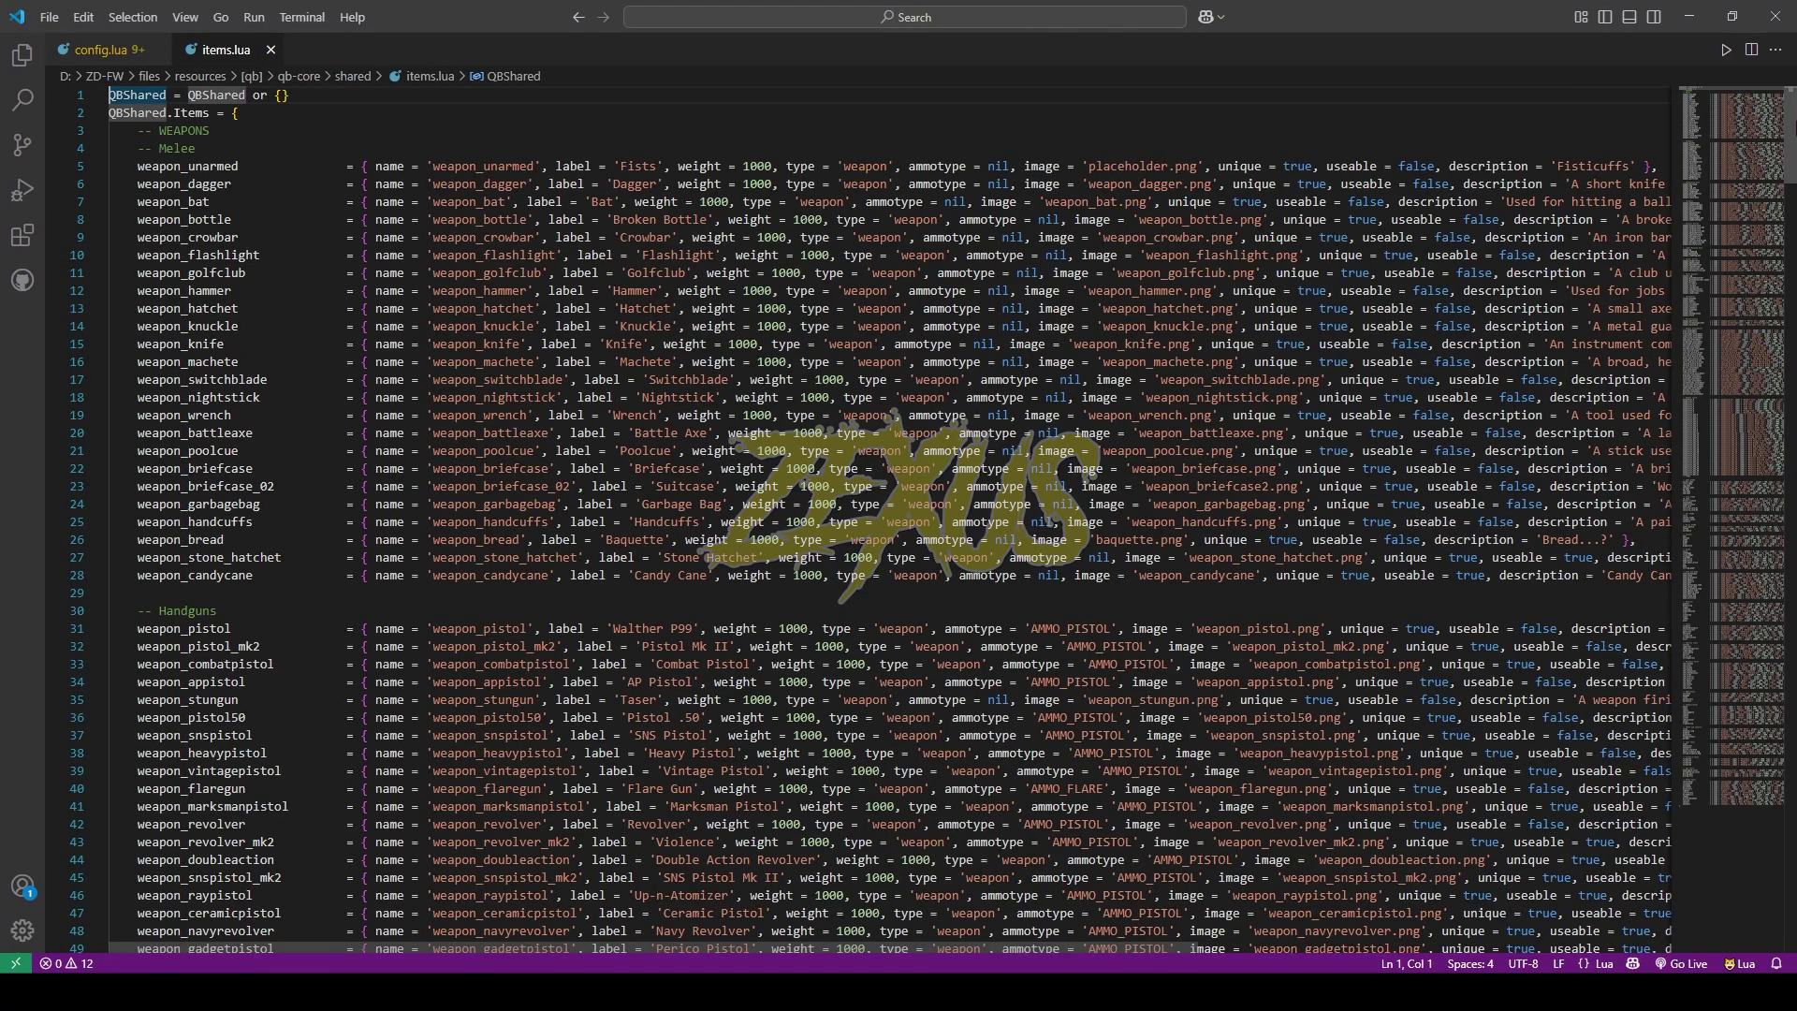
drag(1793, 159, 1792, 613)
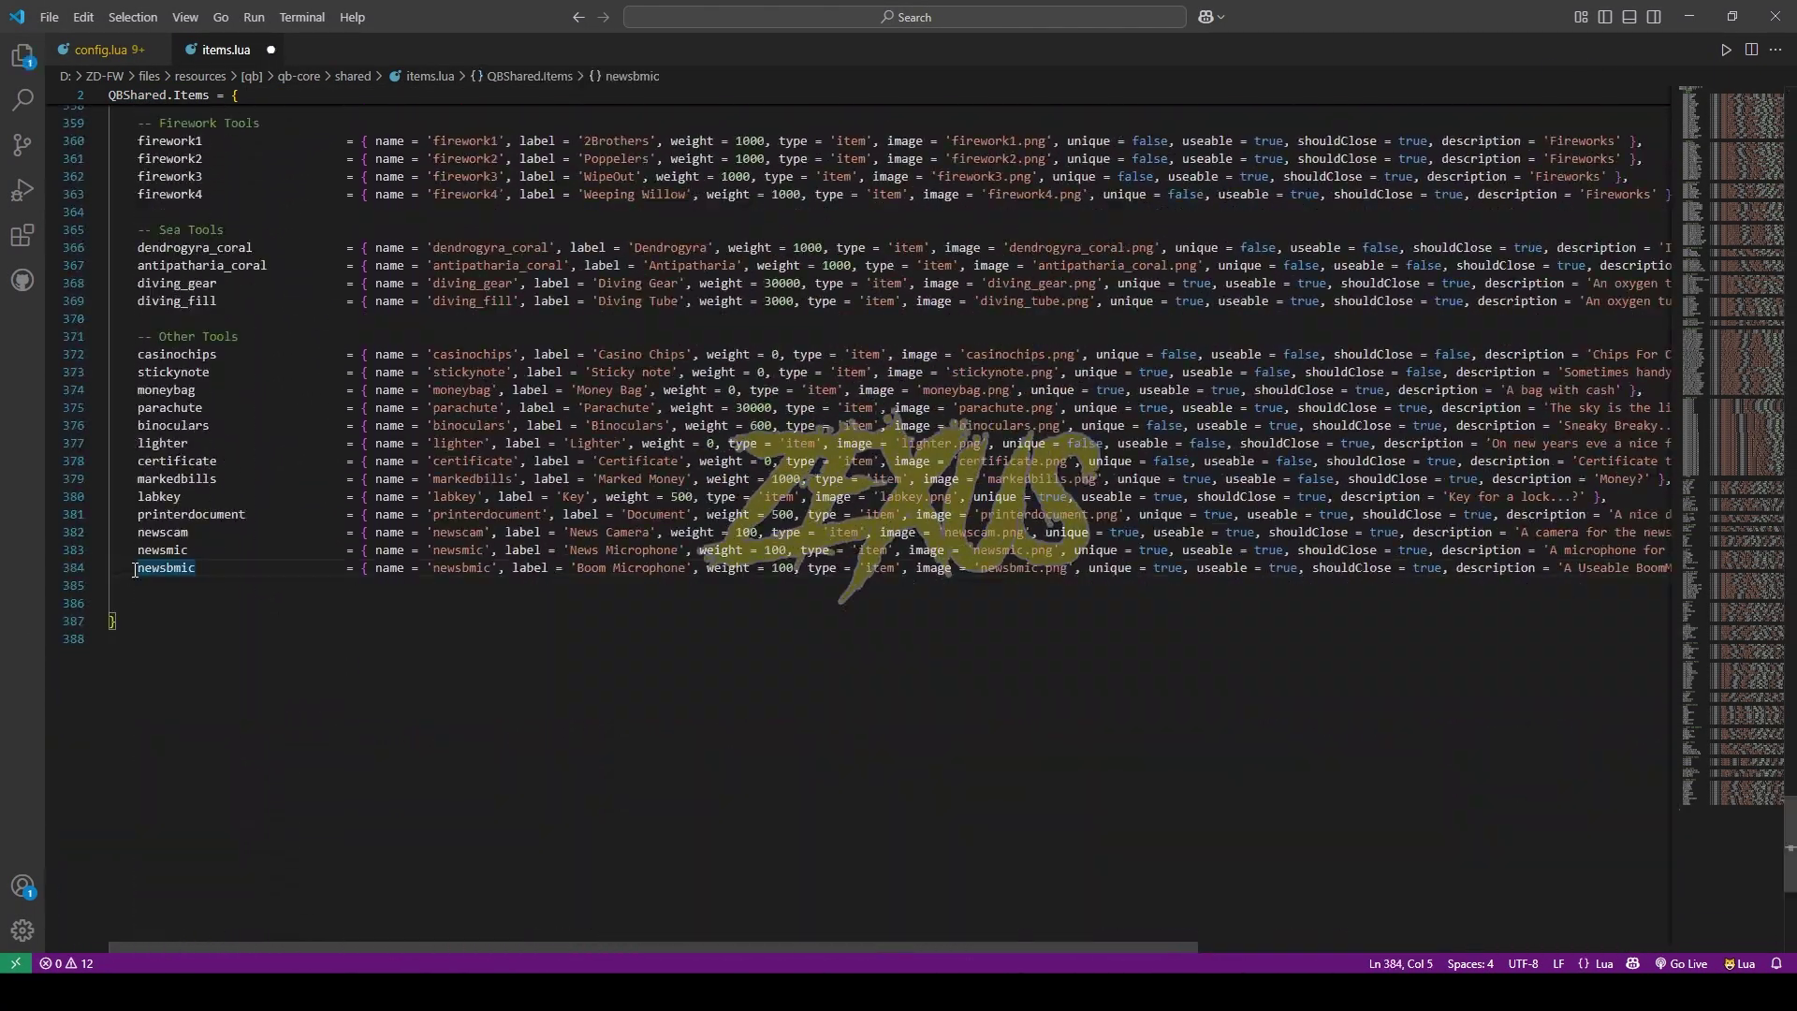
drag(132, 568, 332, 587)
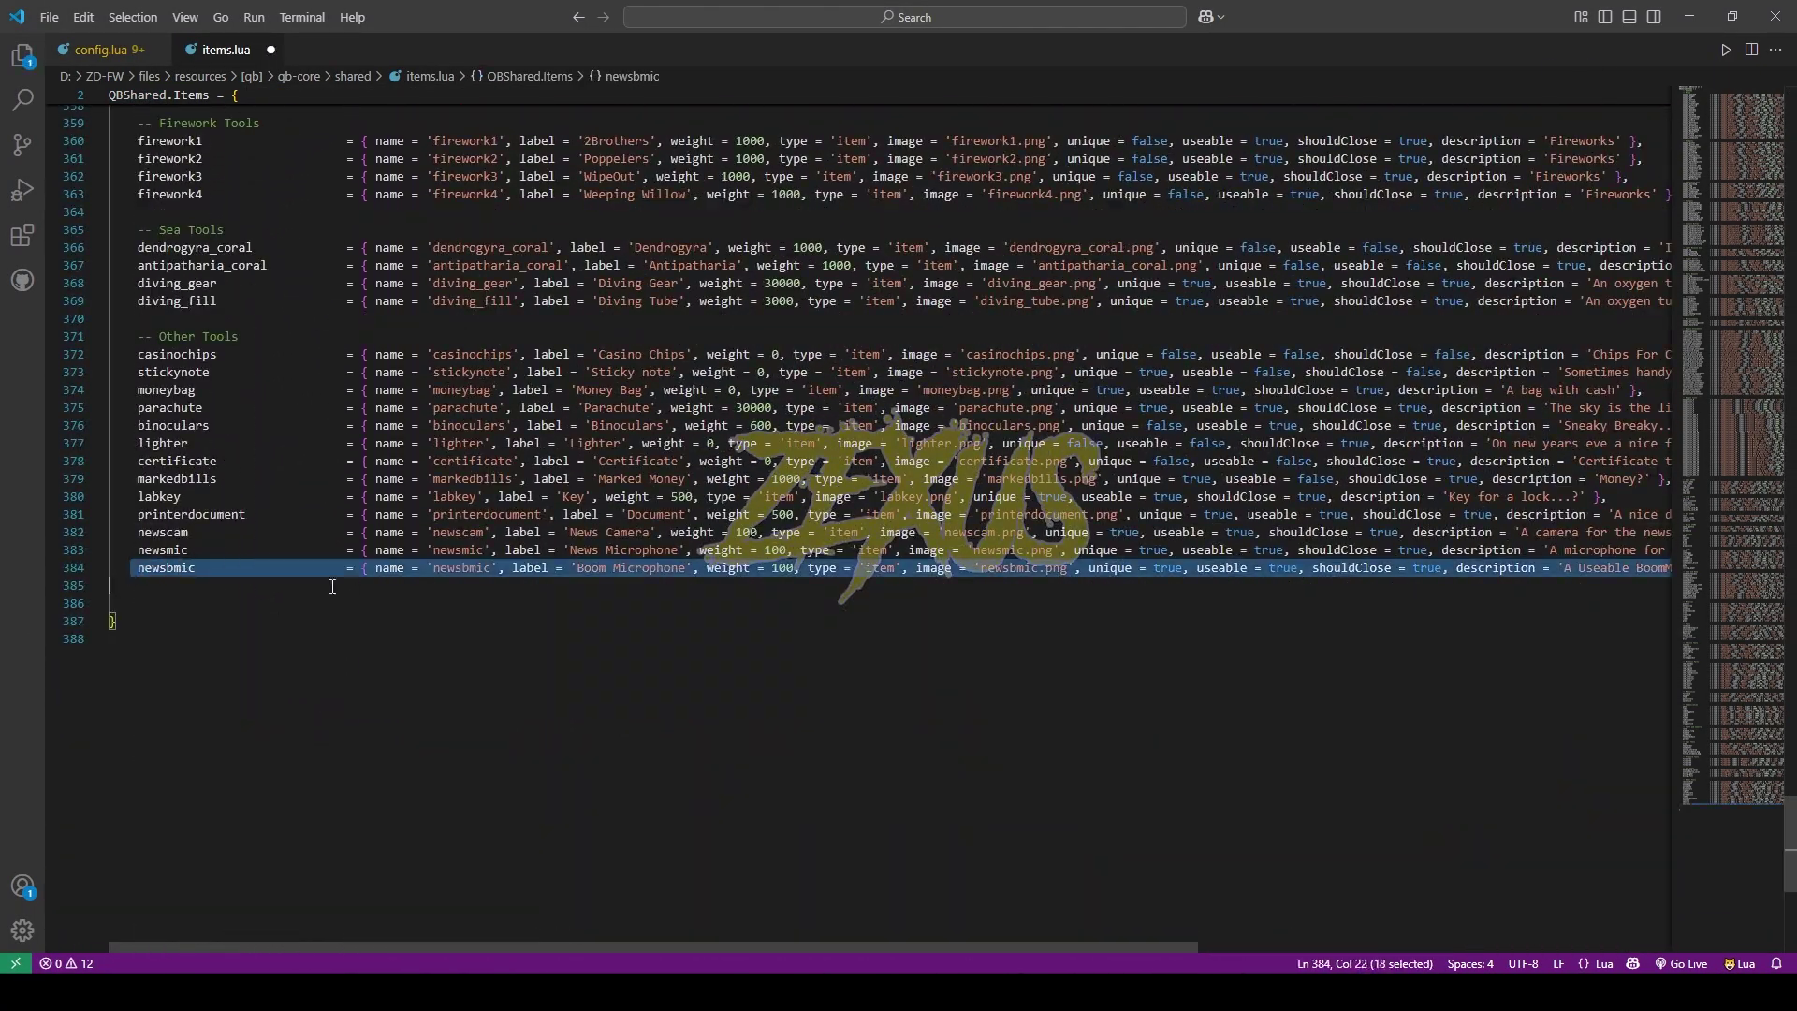
click(150, 594)
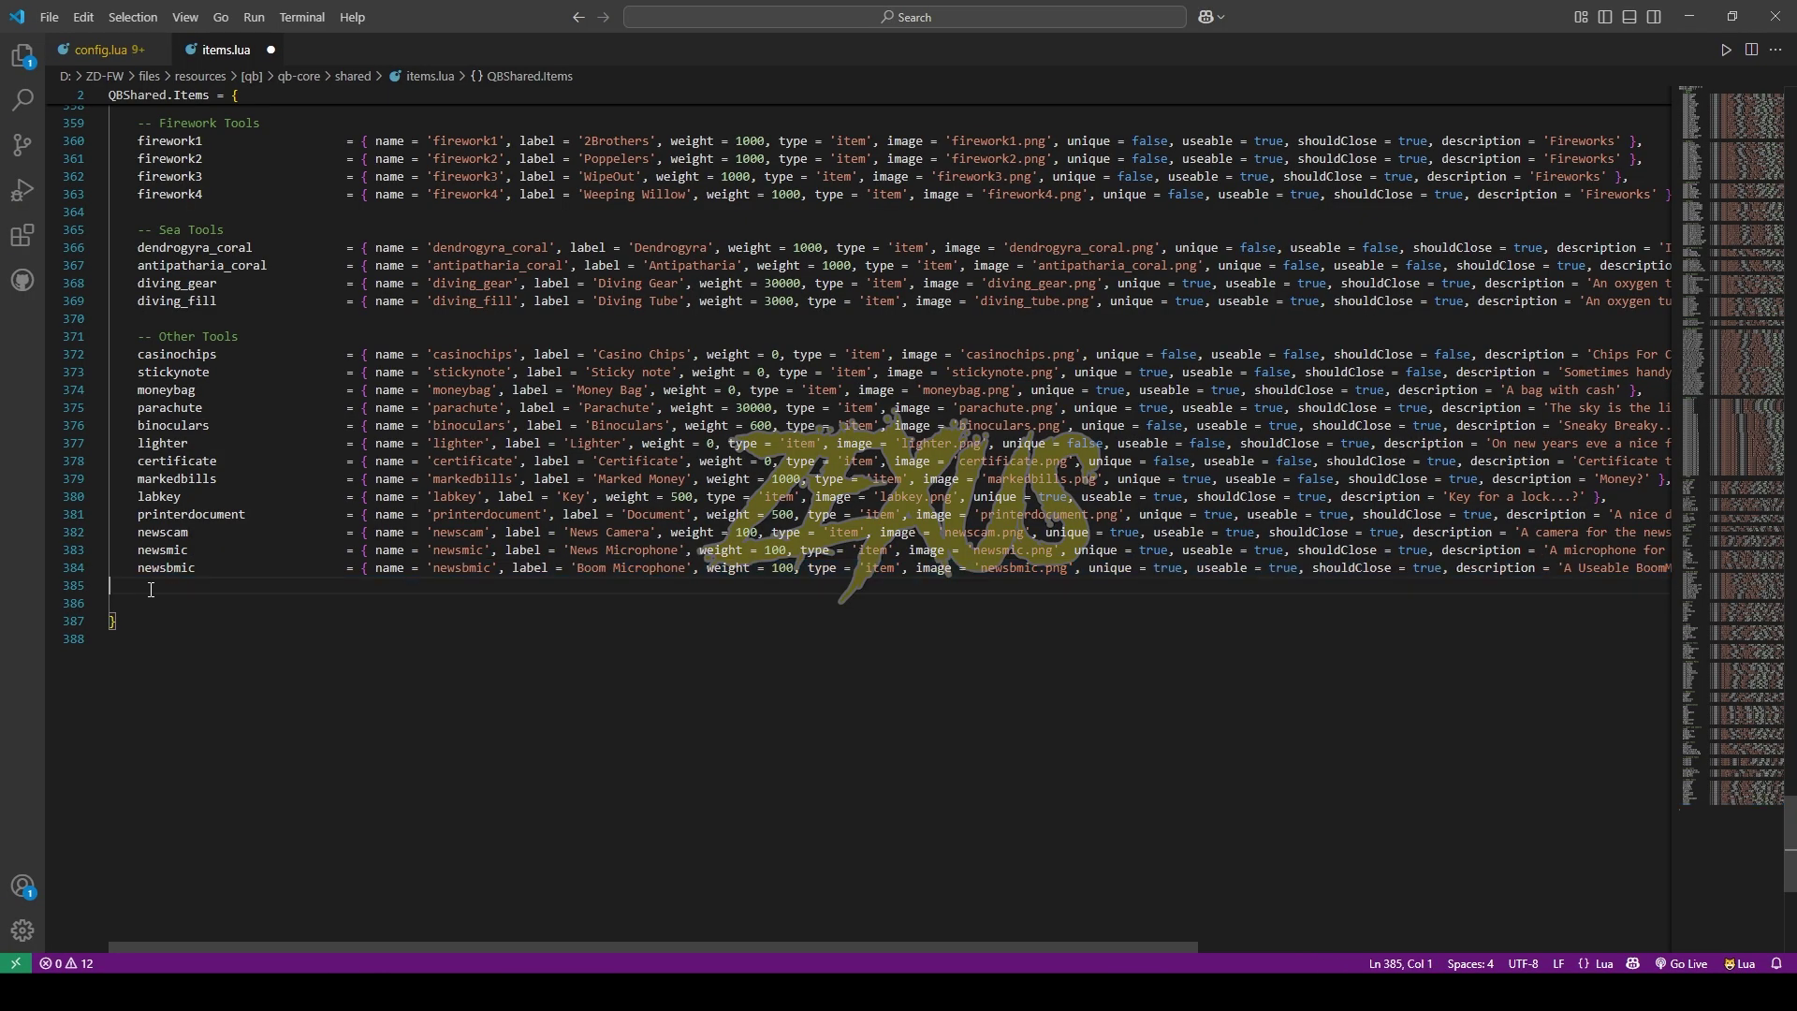
key(ctrl+v)
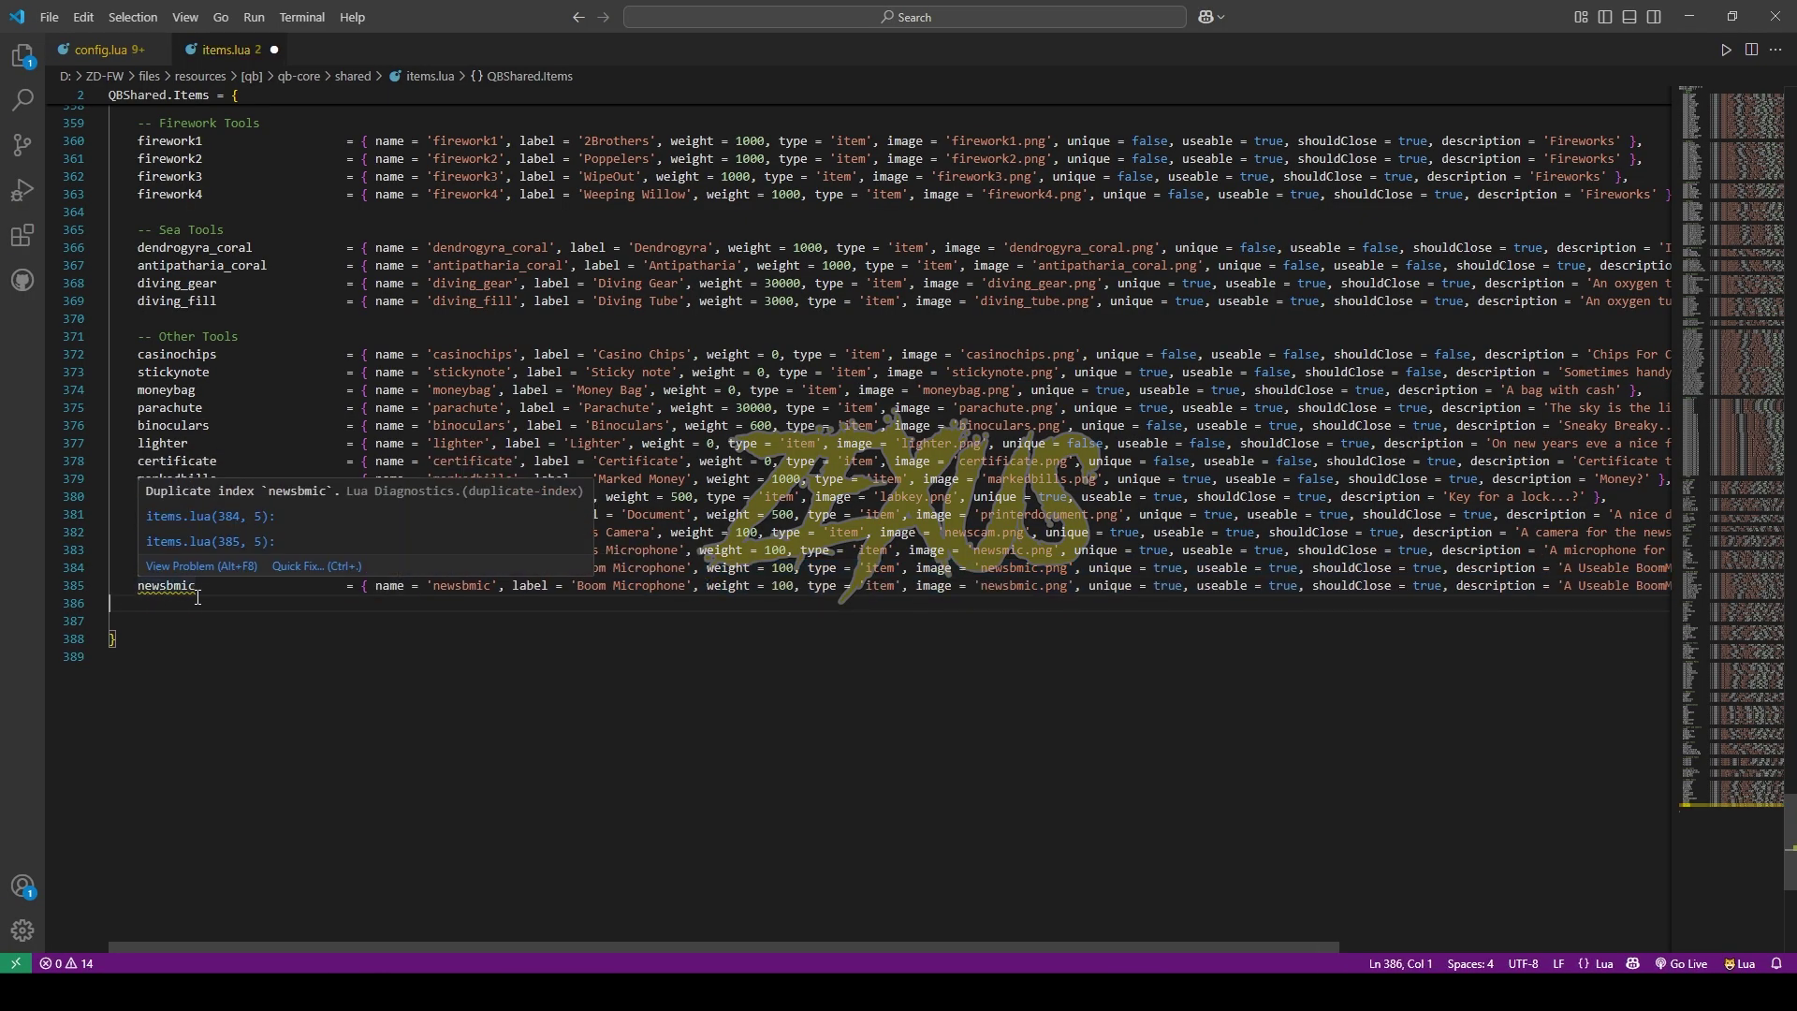
- Copy the ItemName value from config.lua and use cctv_tablet as the key and name of the duplicated item line
click(101, 49)
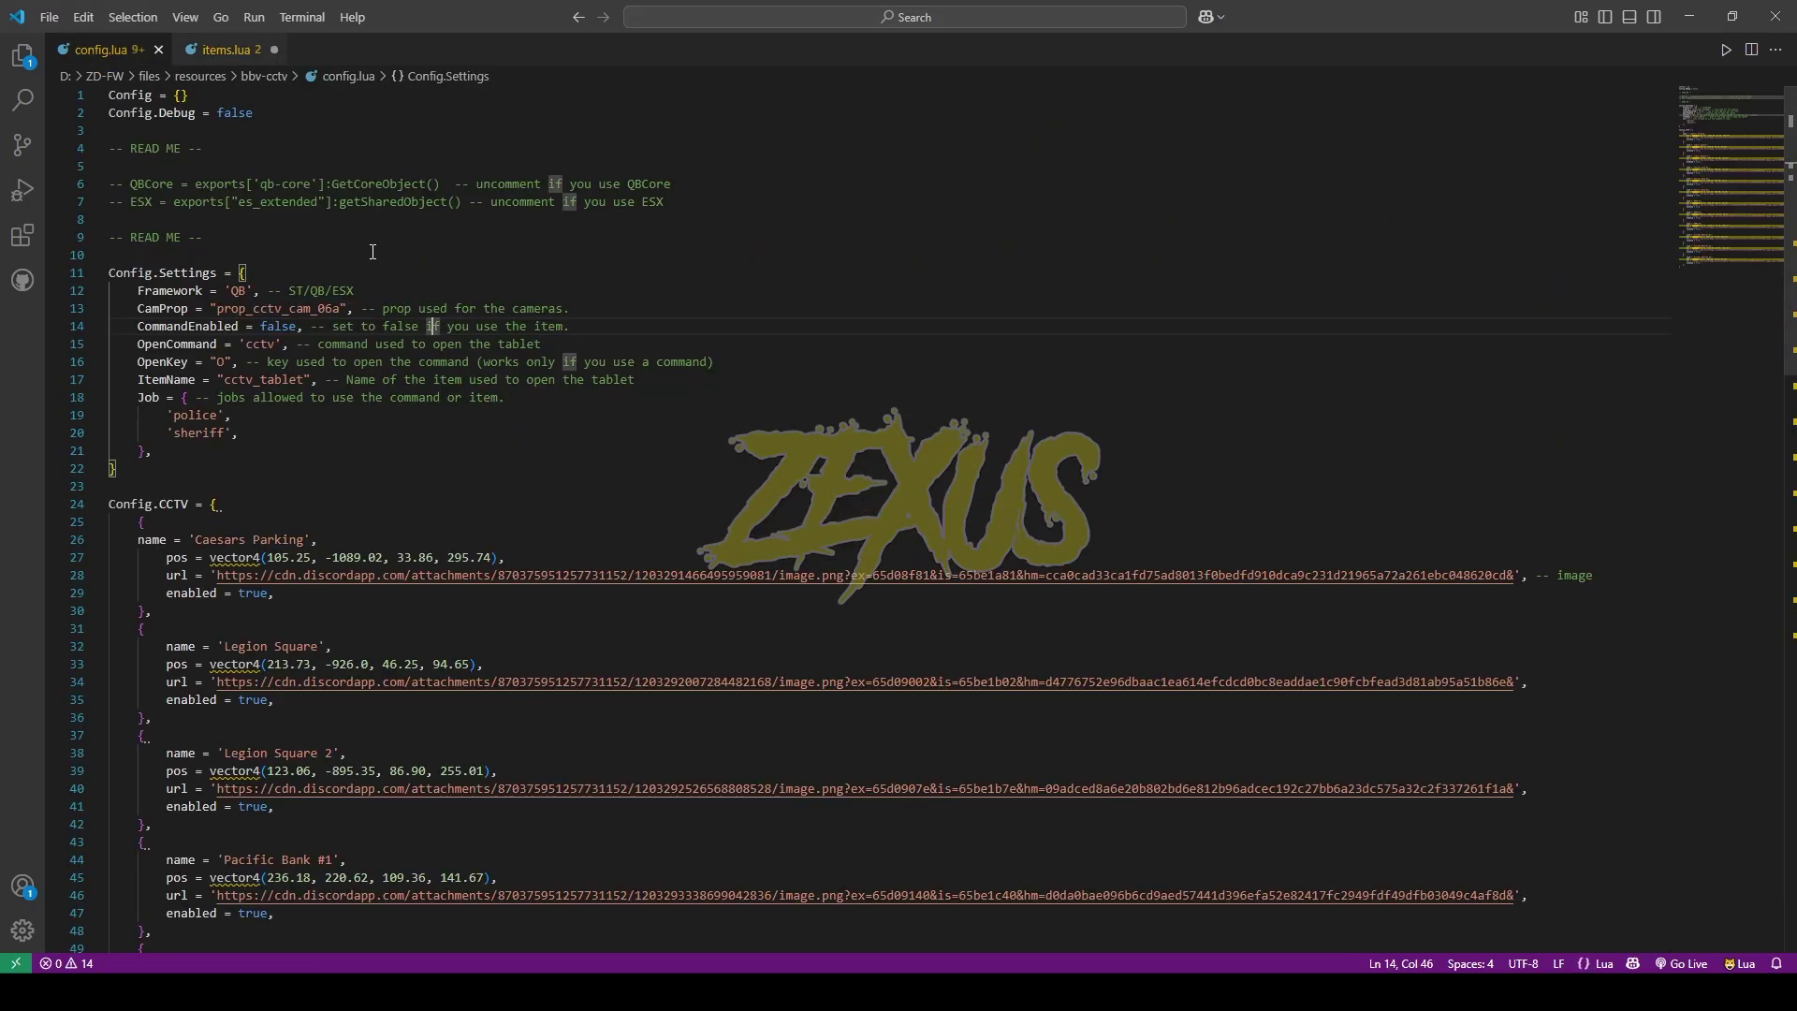
drag(224, 381, 312, 380)
key(ctrl+c)
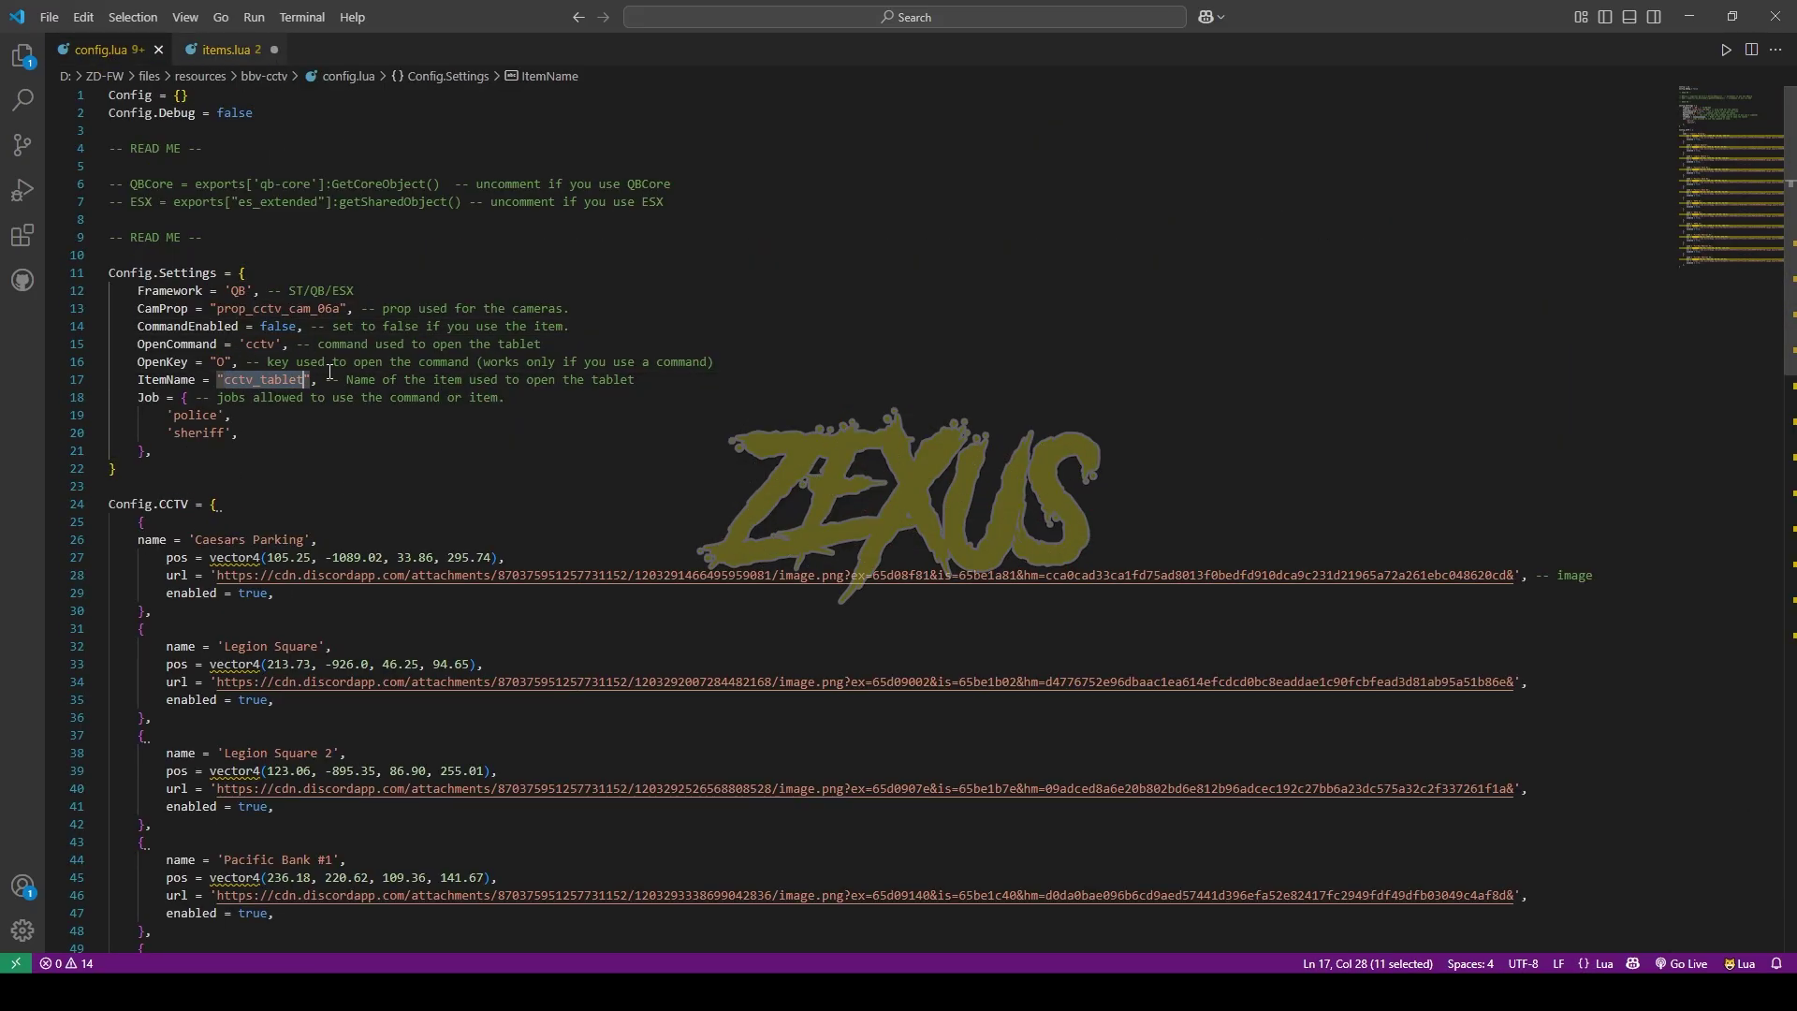
click(225, 49)
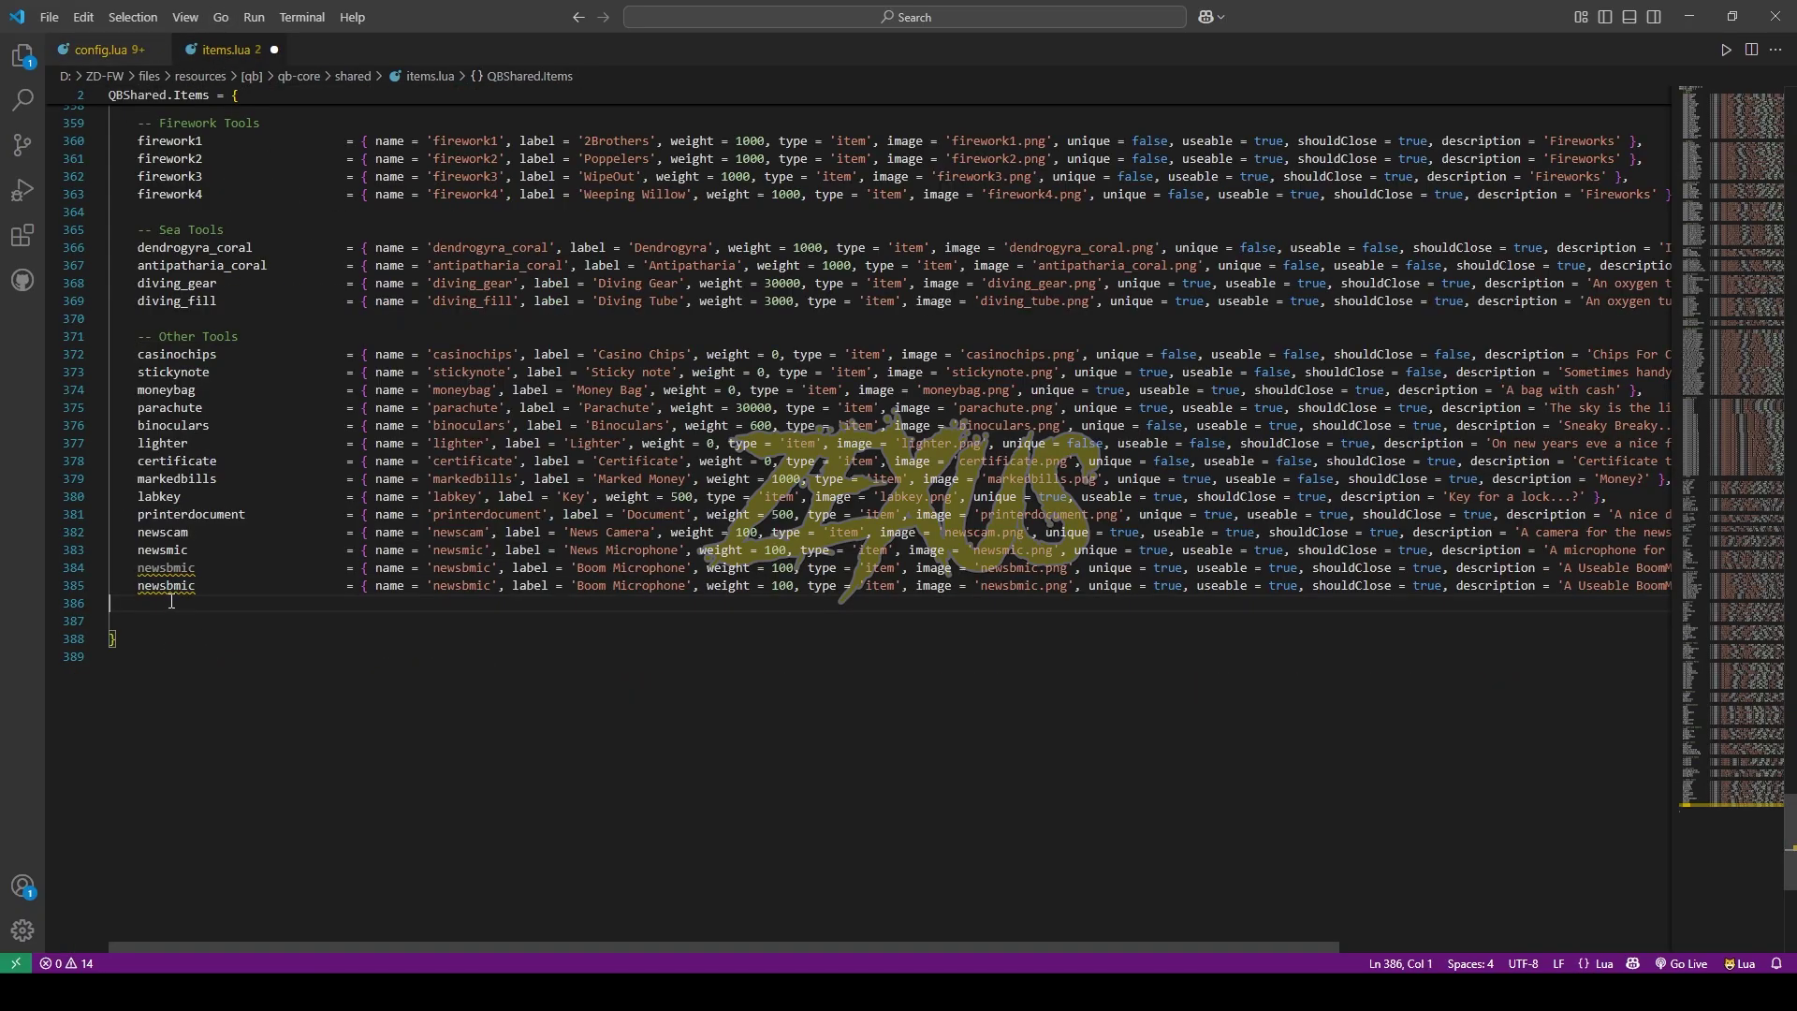
click(178, 589)
double_click(178, 589)
key(ctrl+v)
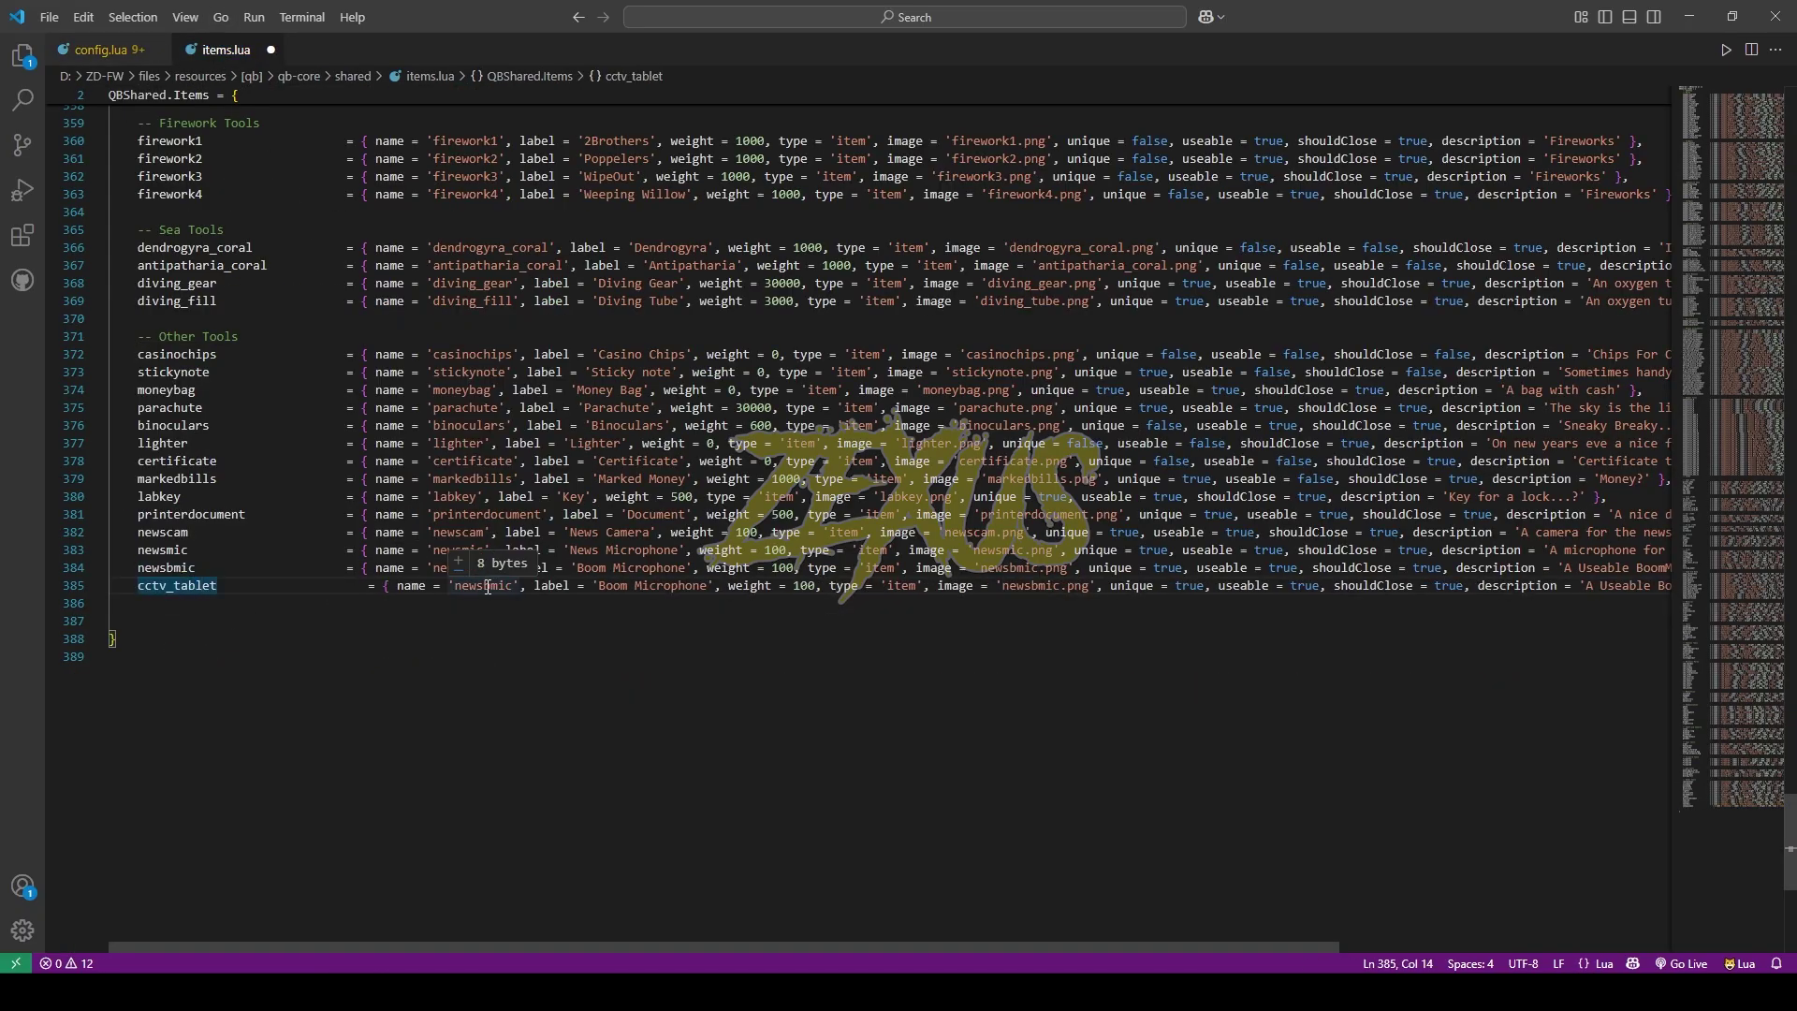
double_click(487, 587)
key(ctrl+v)
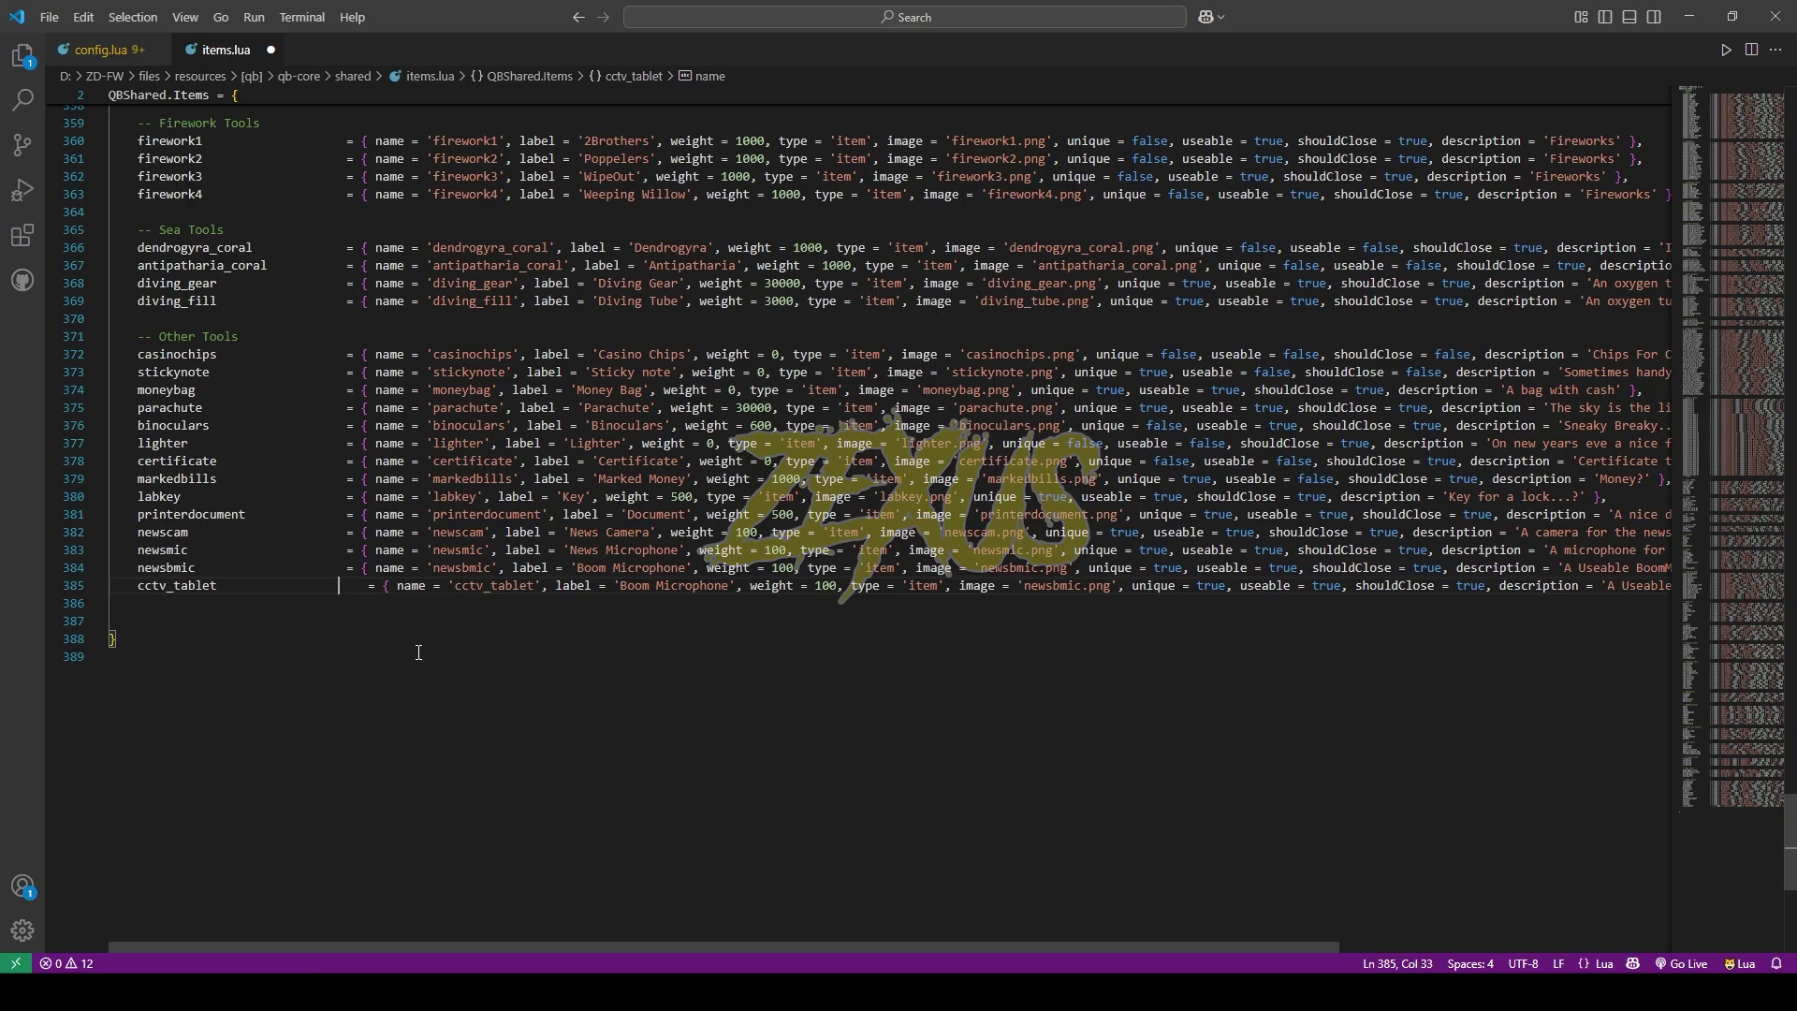
- Align the cctv_tablet entry, give it label 'CCTV Tablet', image 'cctv_tablet.png' and description 'Police CCTV...', and close items.lua
key(BackSpace)
key(BackSpace)
key(BackSpace)
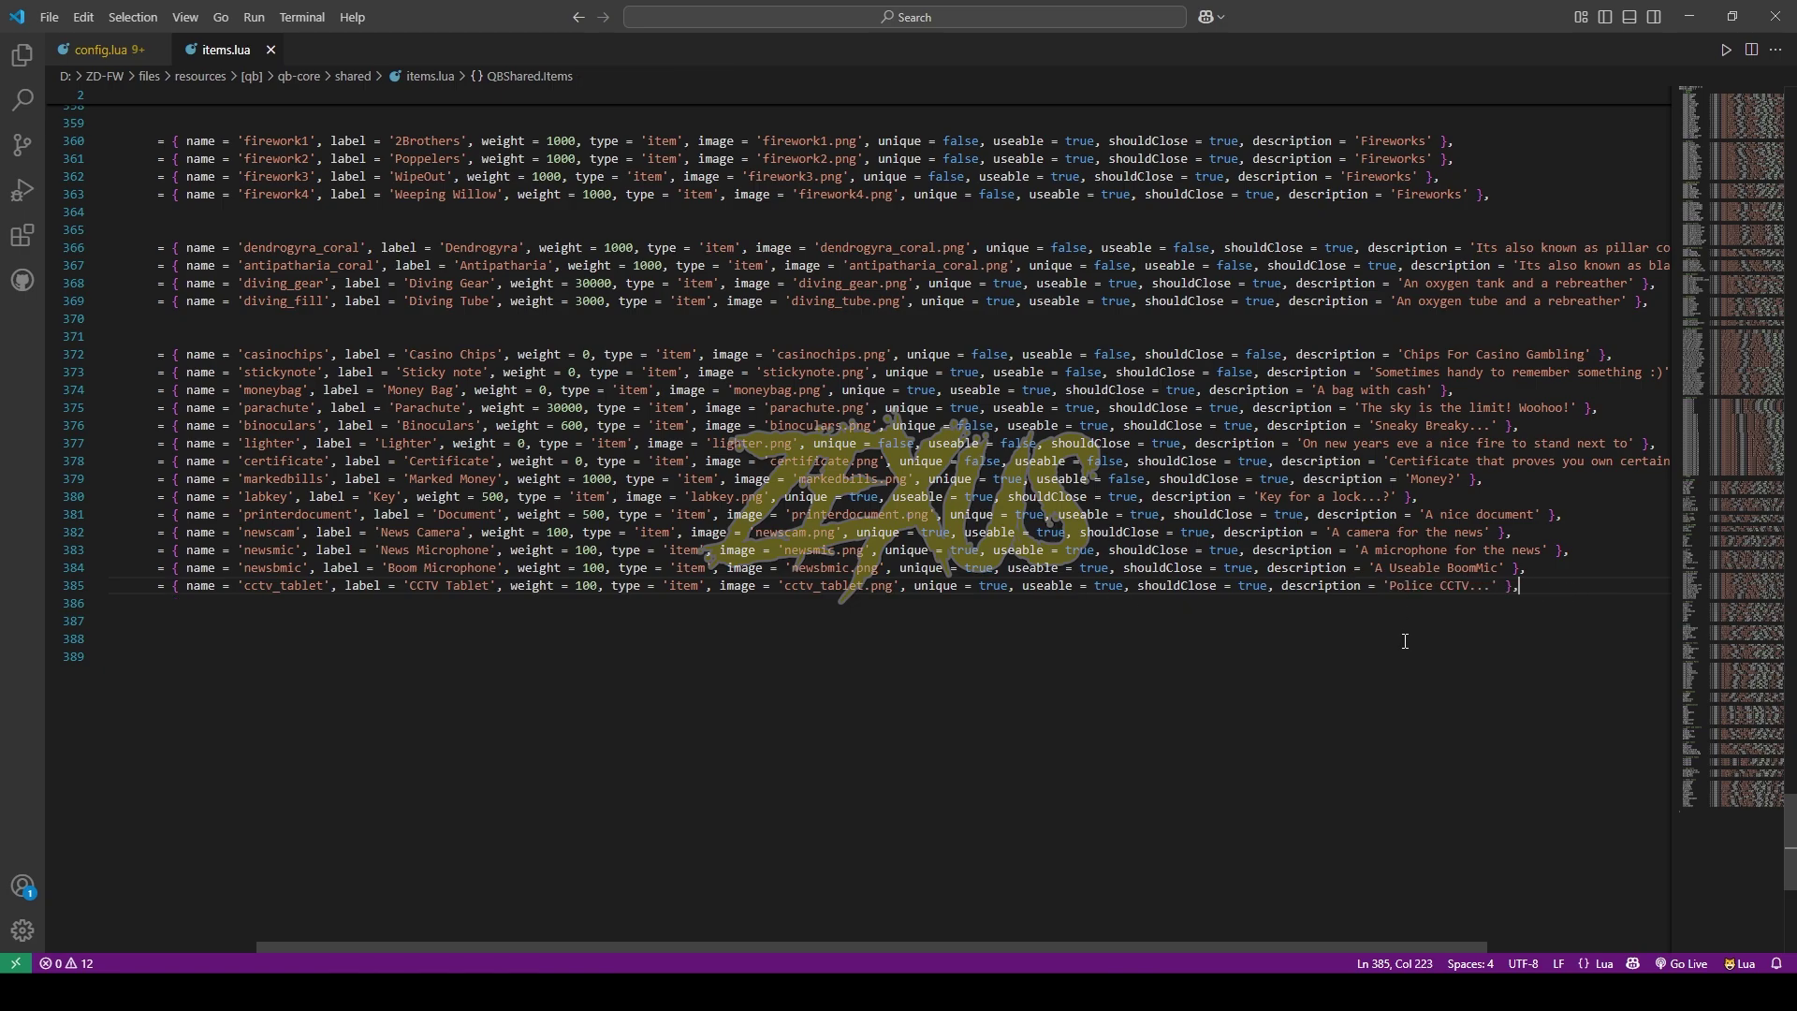
key(ctrl+w)
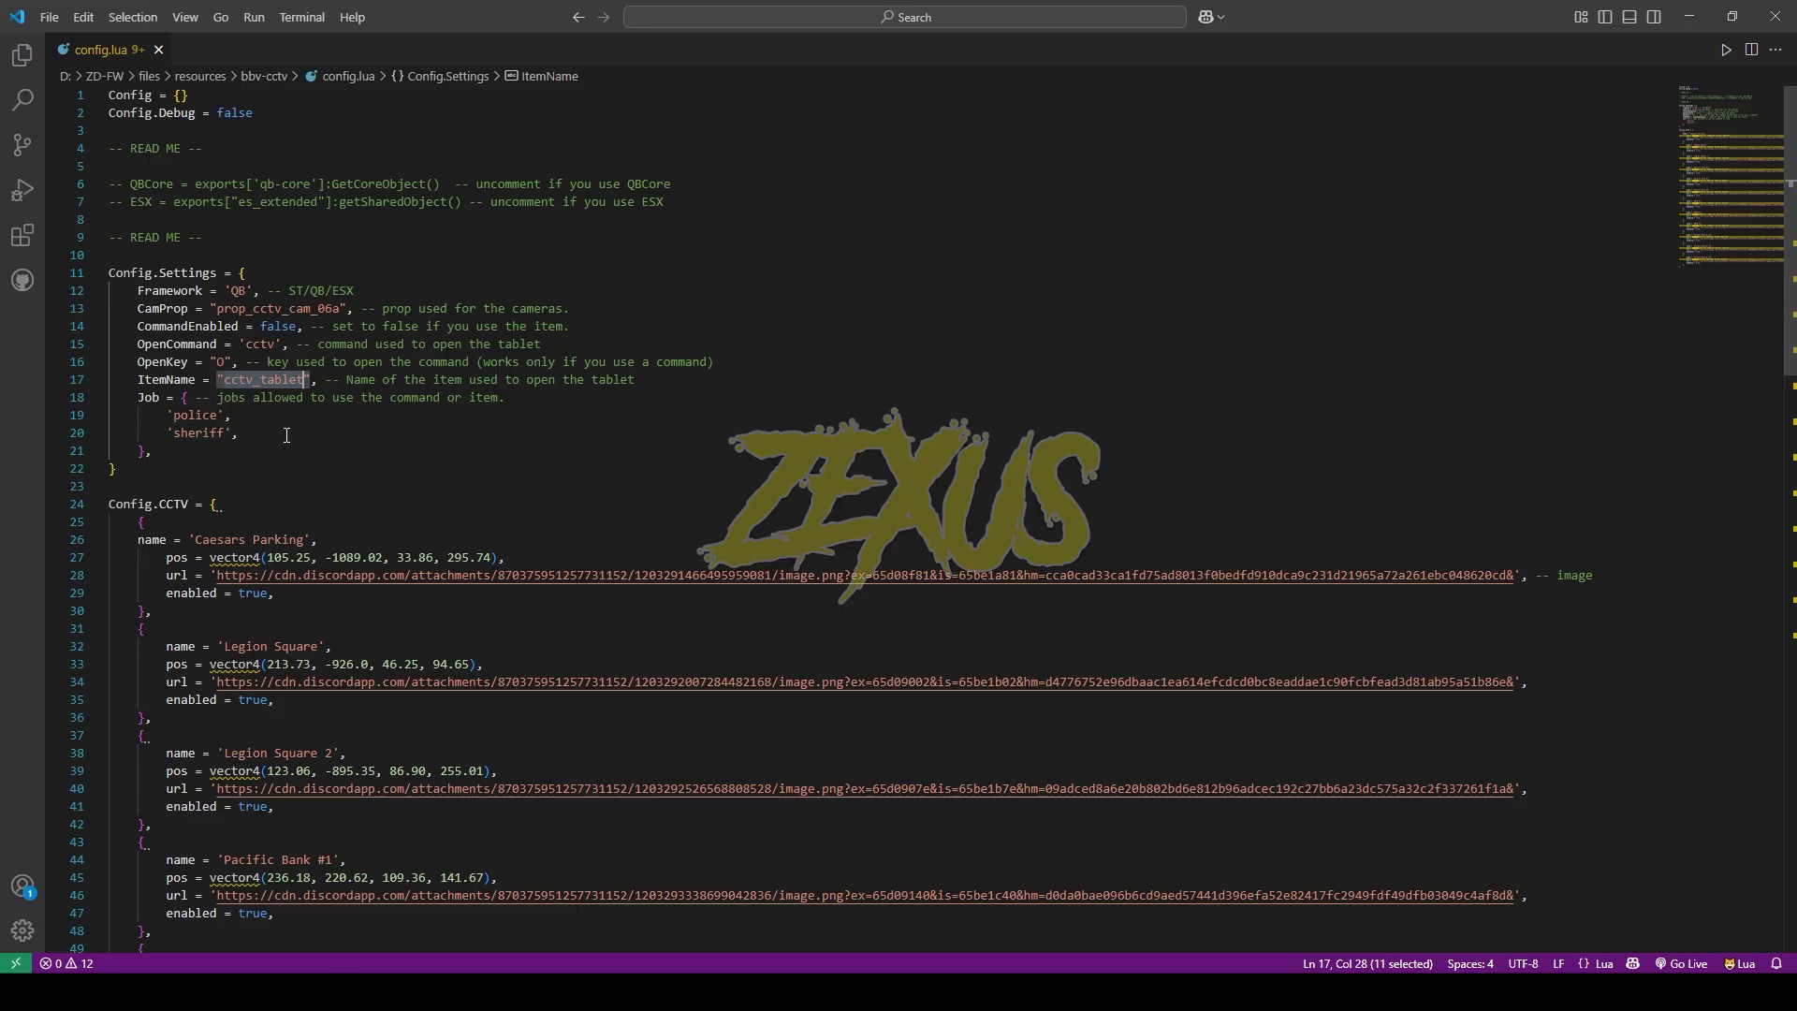
- Uncomment the QBCore GetCoreObject line near the start of config.lua
scroll(348, 349, down, 3)
scroll(300, 337, down, 3)
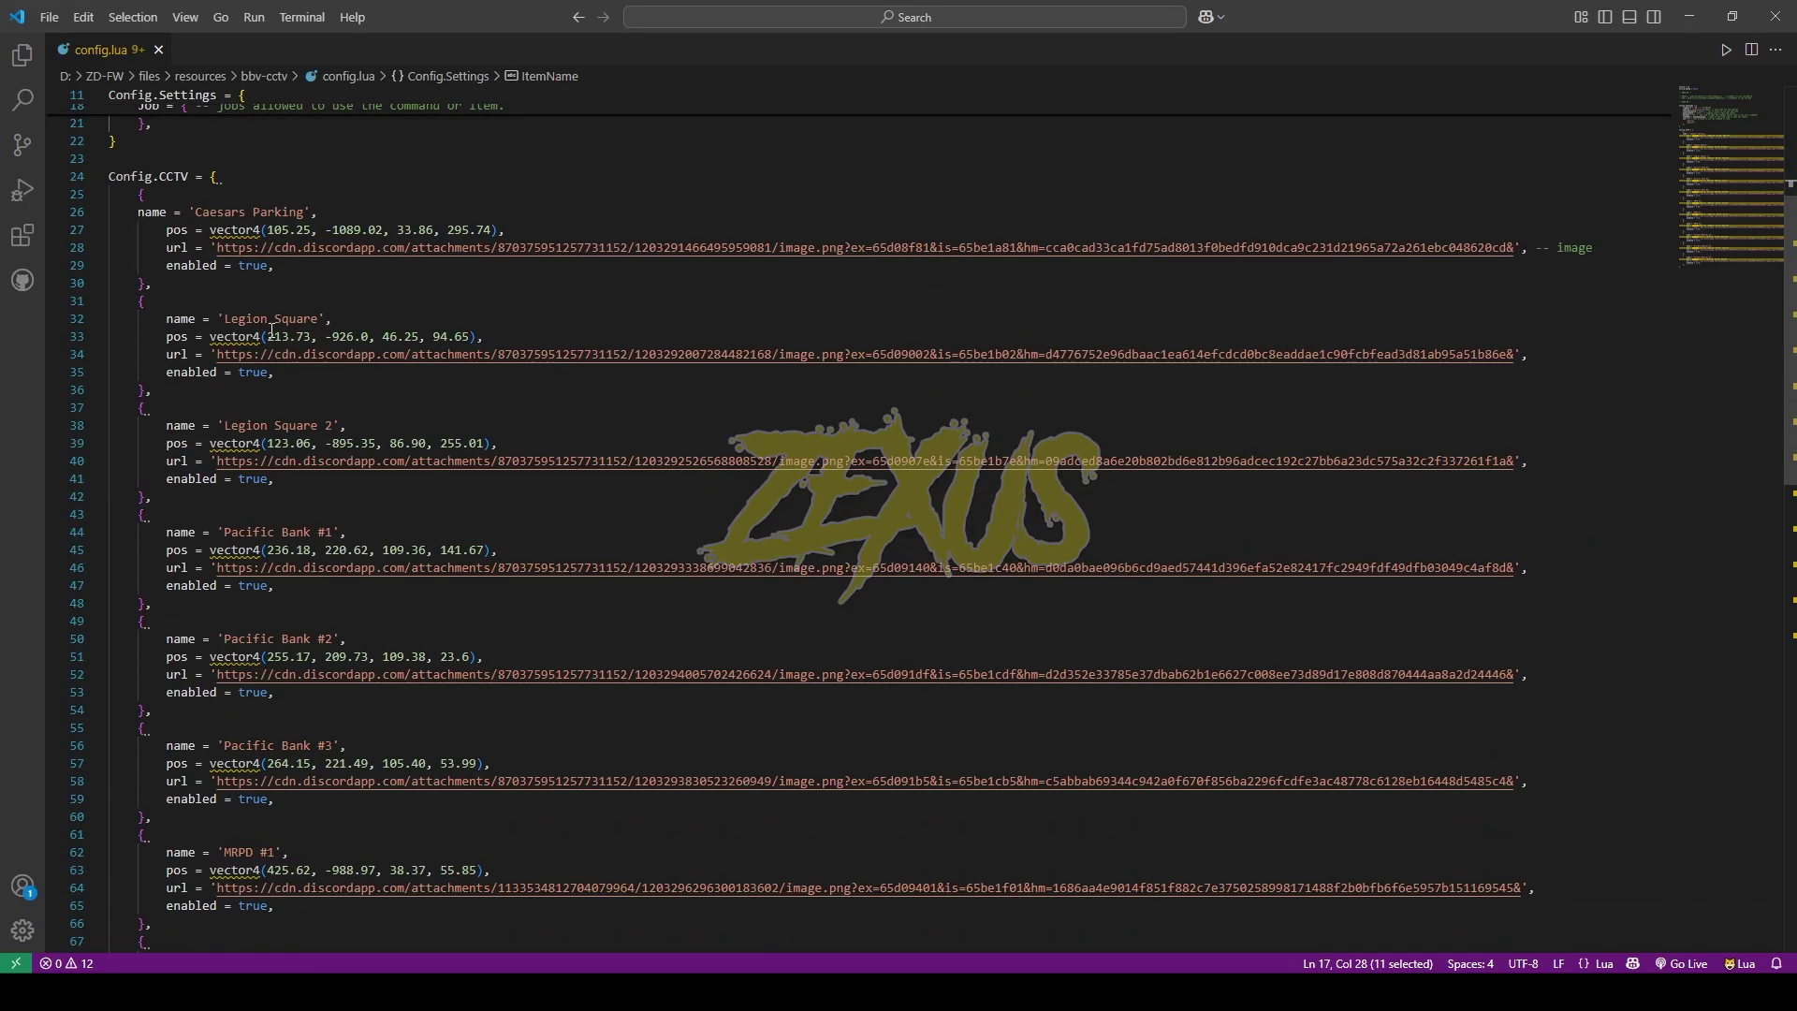
scroll(332, 446, down, 8)
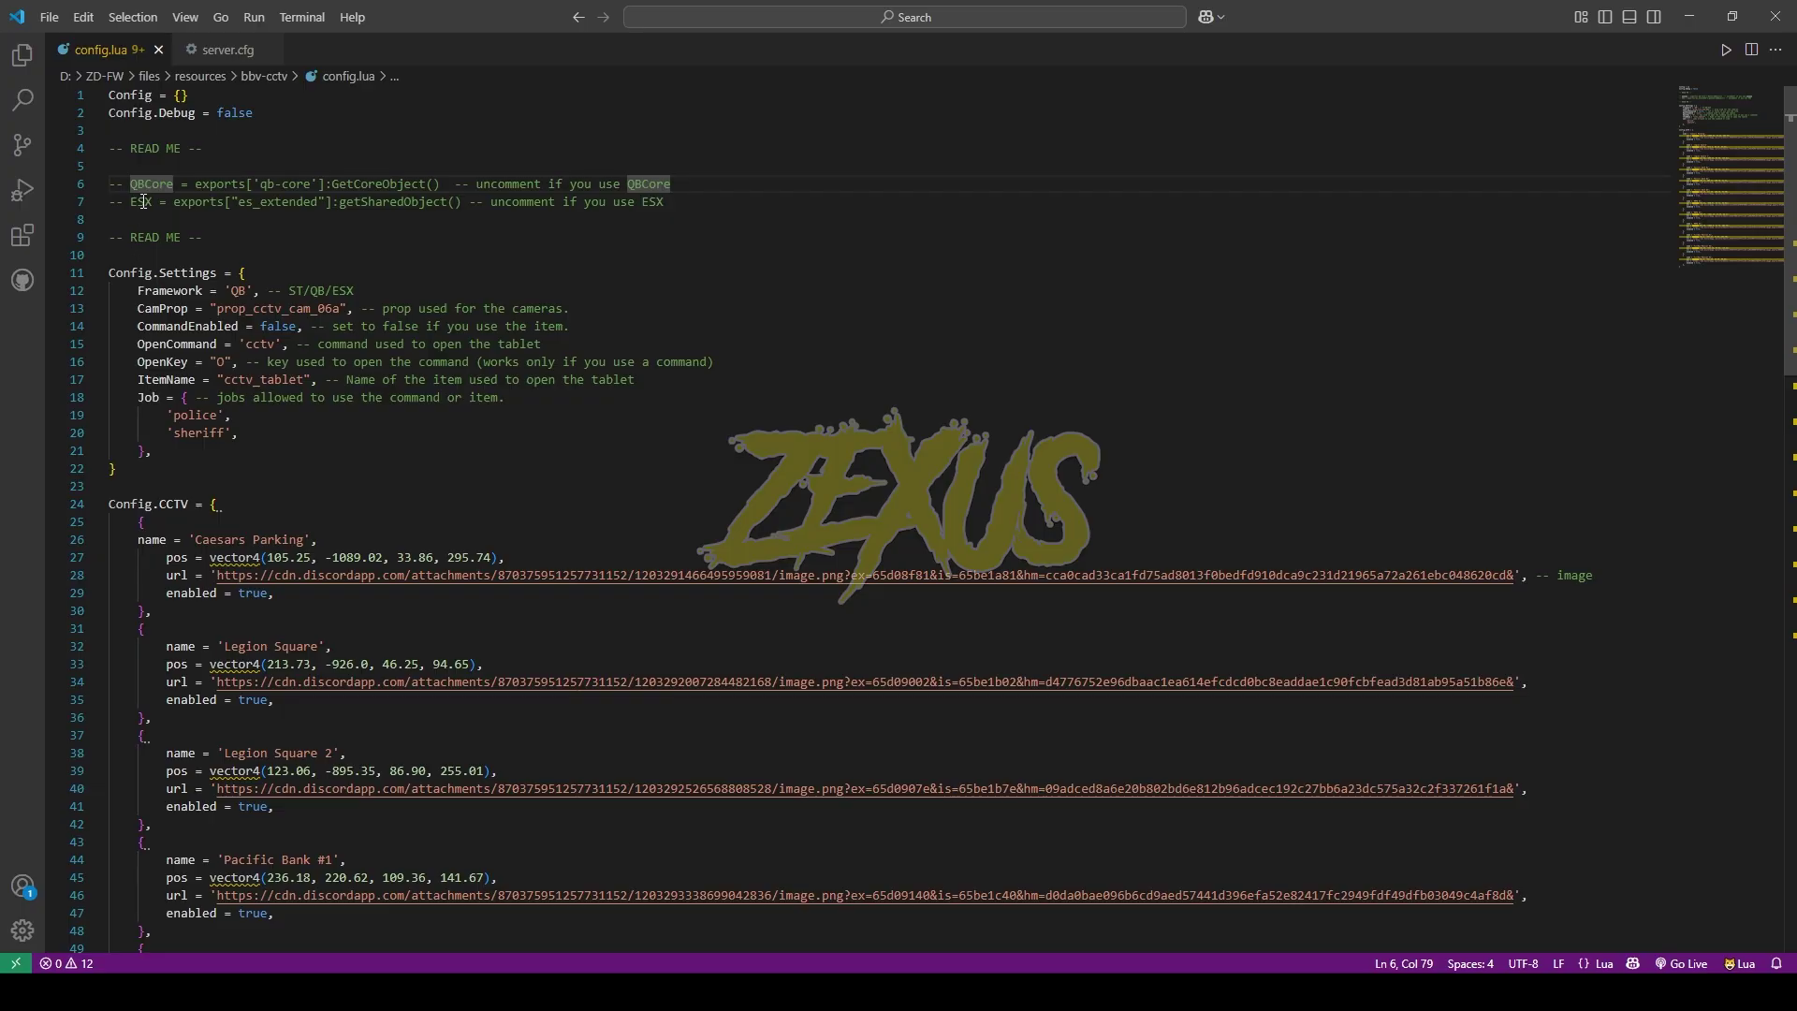
key(BackSpace)
key(BackSpace)
key(BackSpace)
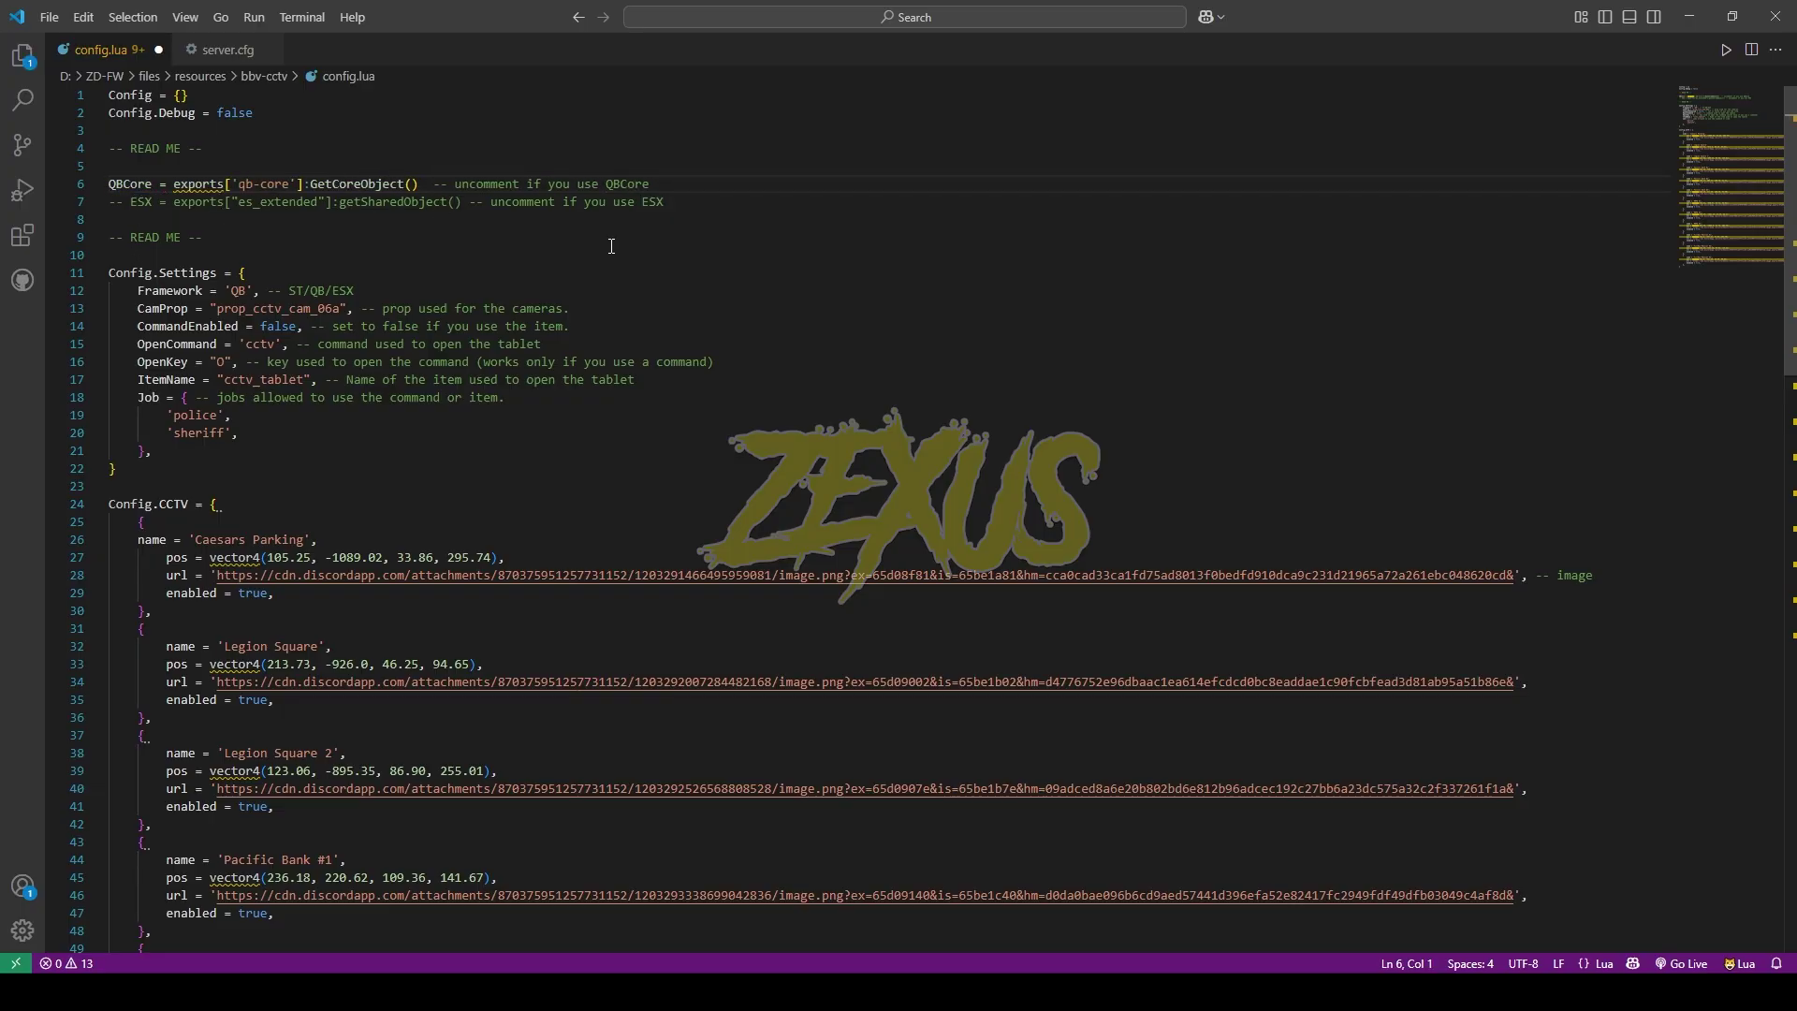
- Copy the bbv-cctv folder name and add an ensure line for it after ensure boii_chat in server.cfg
key(alt+Tab)
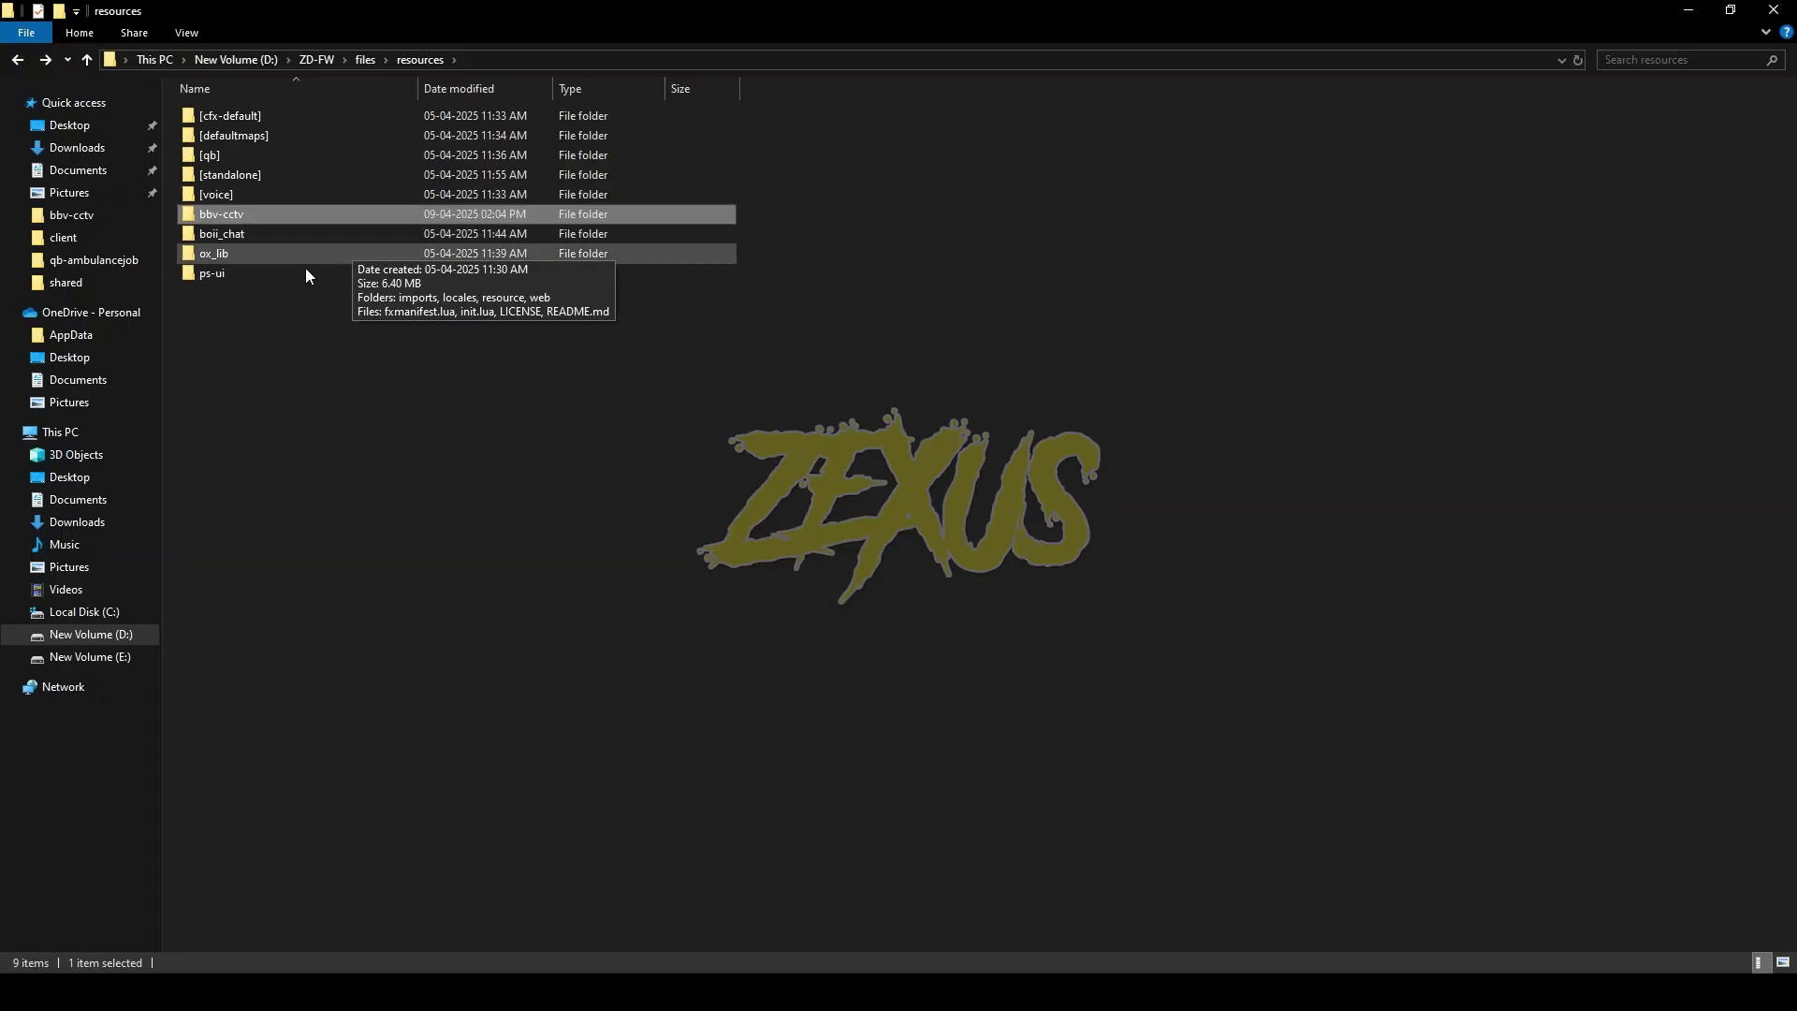
key(F2)
key(ctrl+c)
key(Escape)
key(alt+Up)
click(293, 195)
double_click(294, 194)
scroll(390, 756, down, 10)
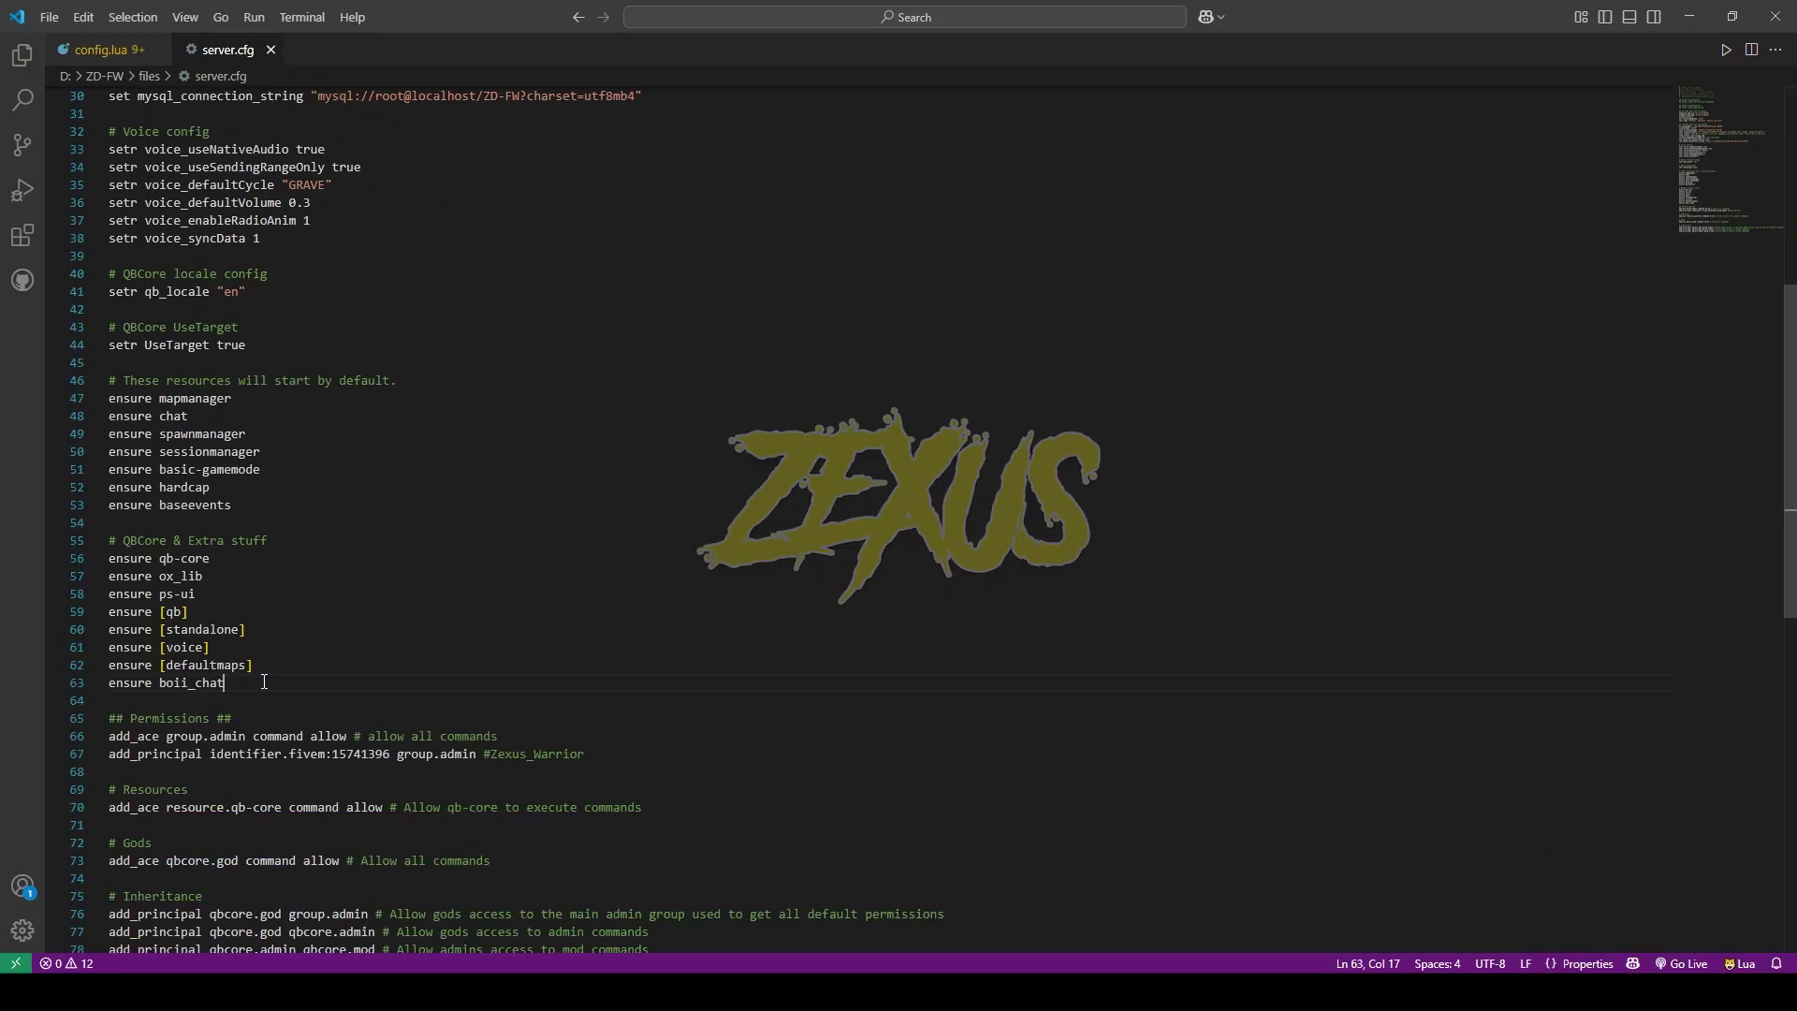
key(Return)
text(ensure)
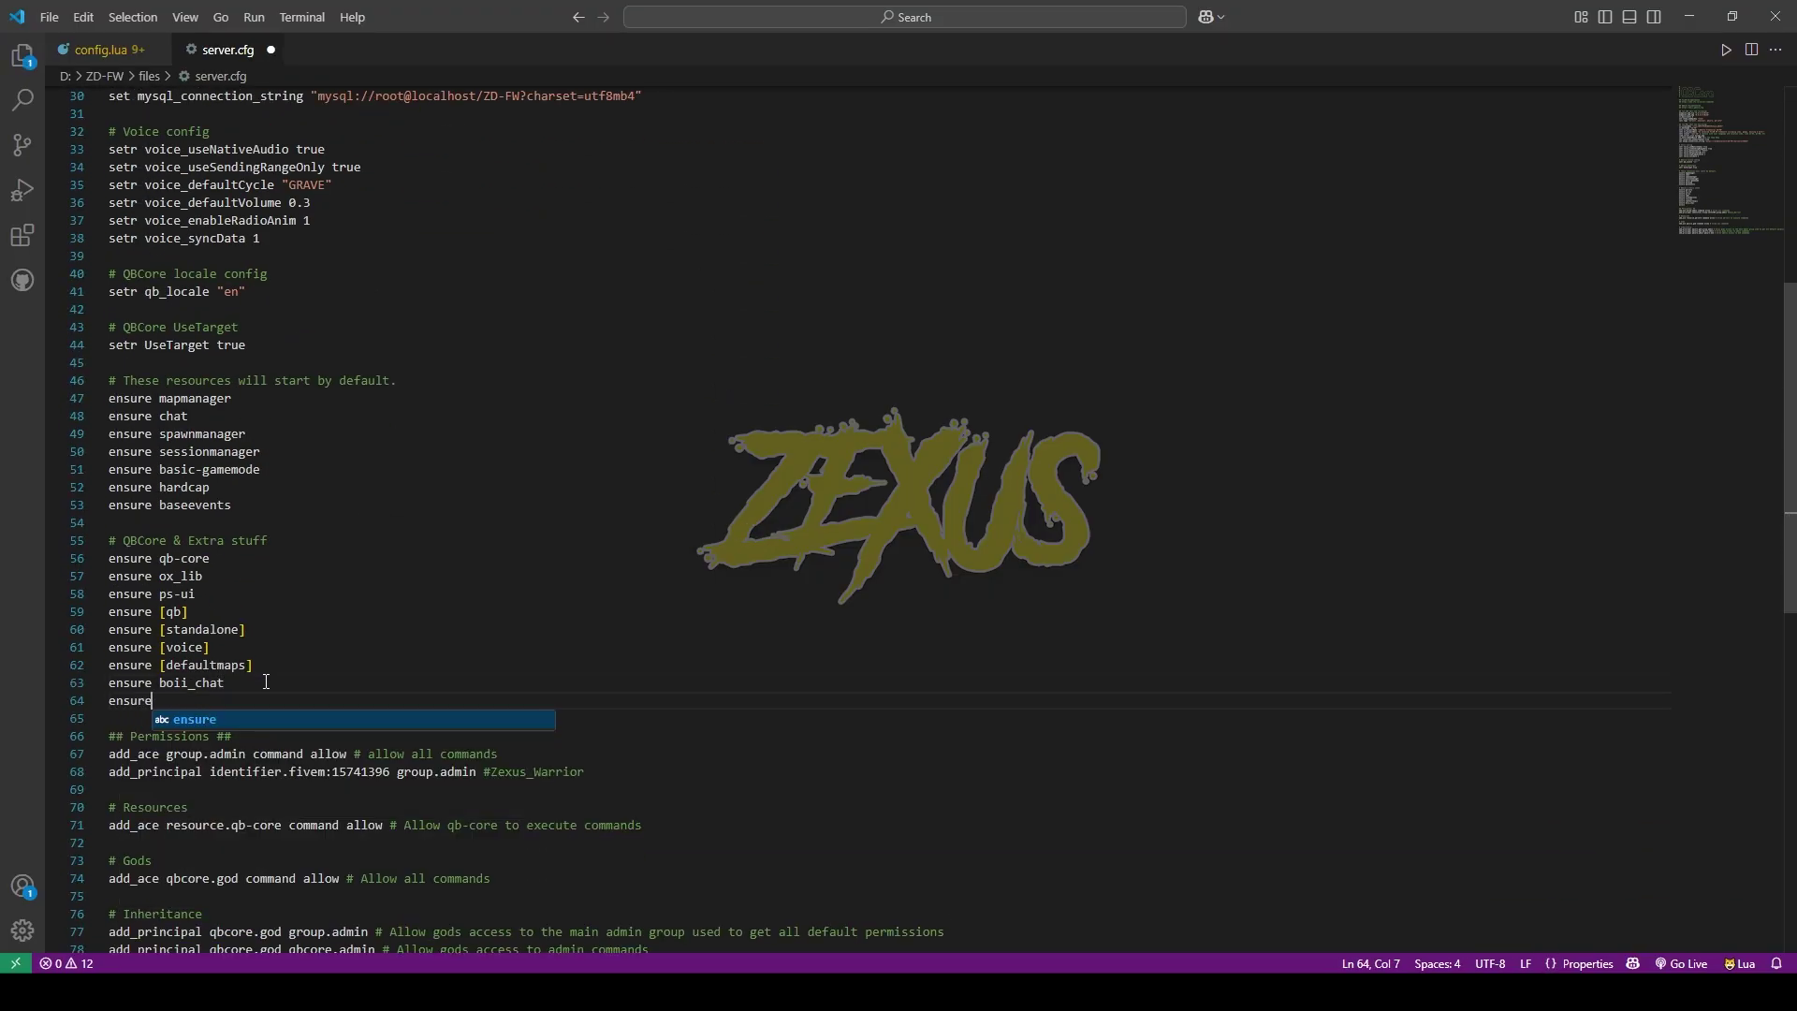
key(ctrl+v)
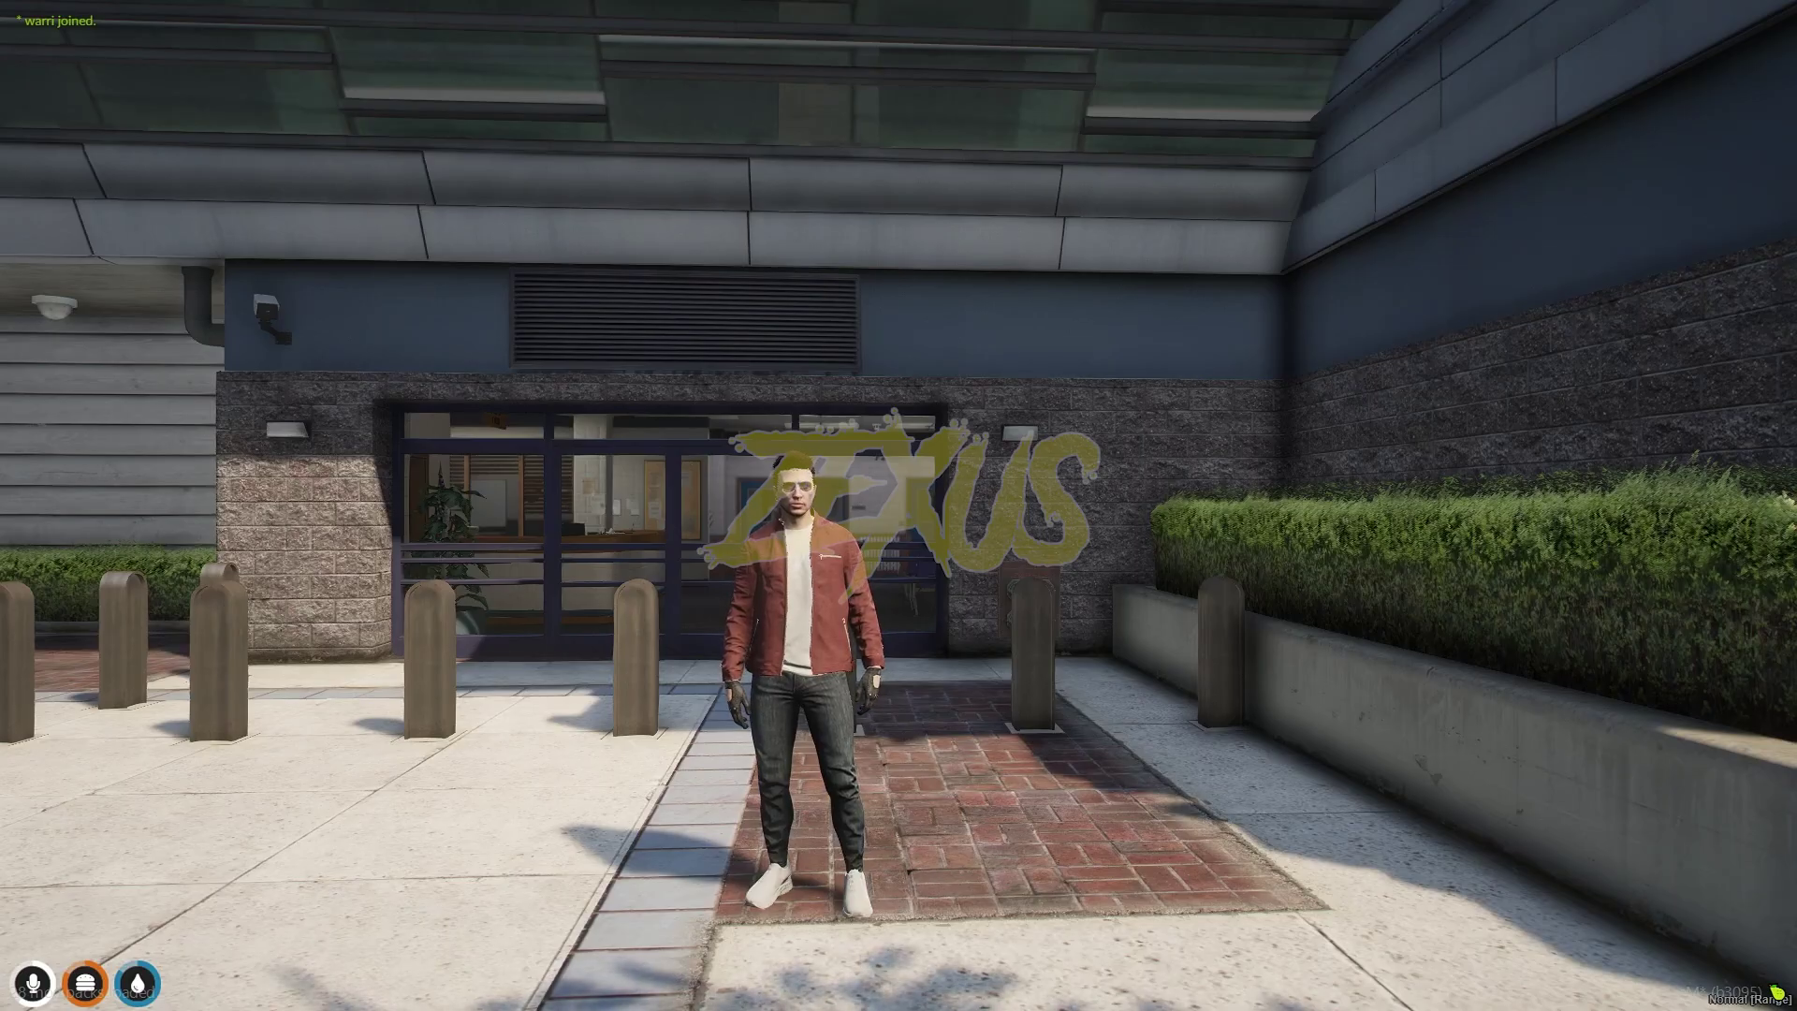
- Check the current job with /job and give player ID 1 one cctv_tablet with the /giveitem command
text(t/job)
key(Return)
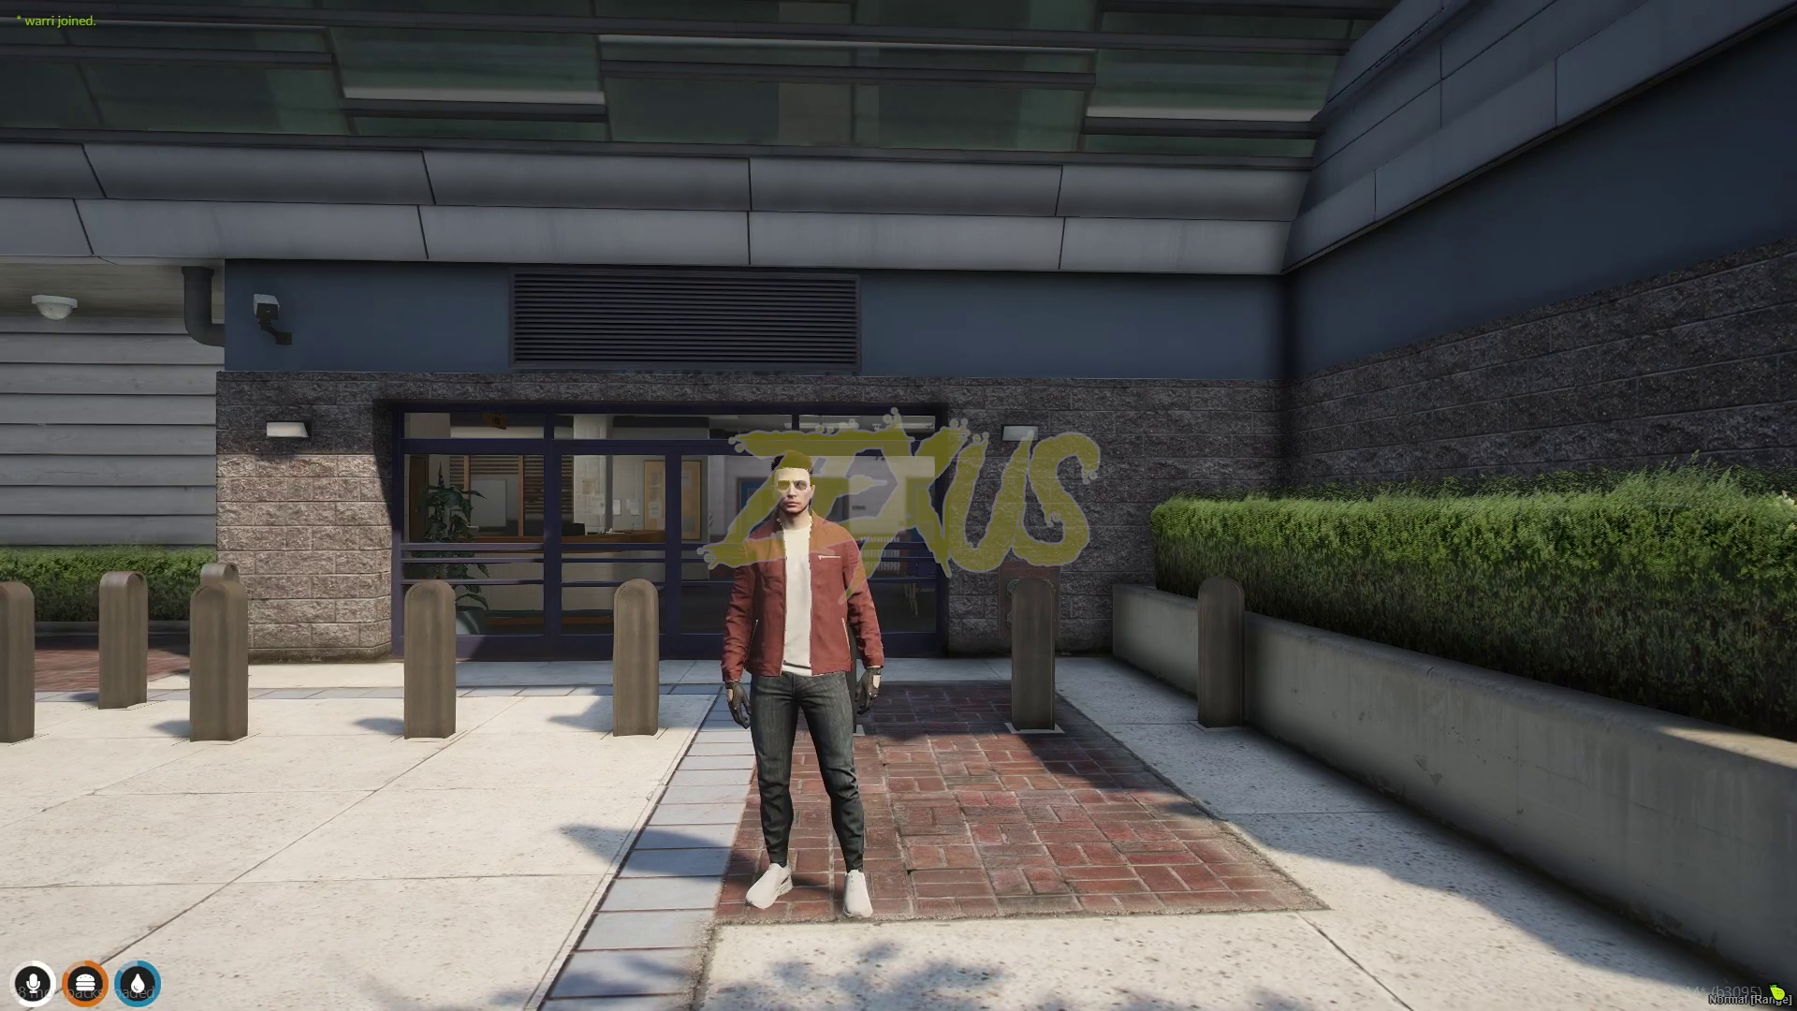
text(t/gi)
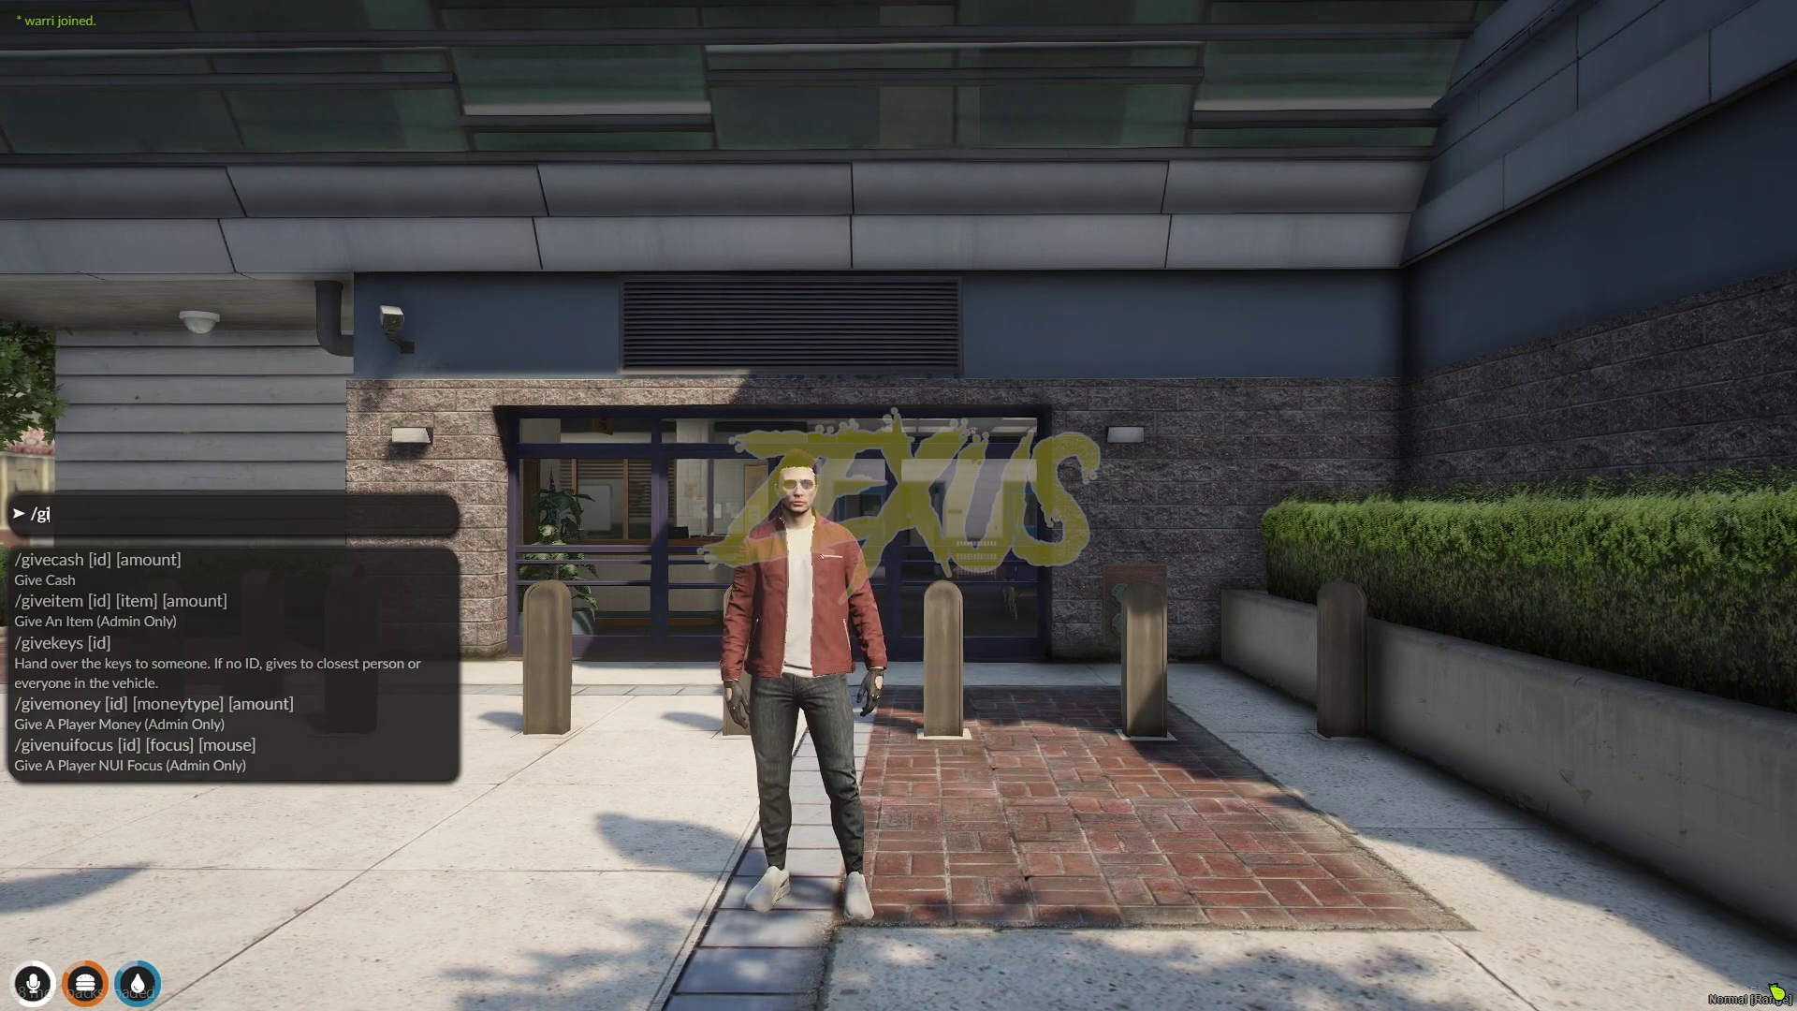
text(veitem 1 cctv_tablet )
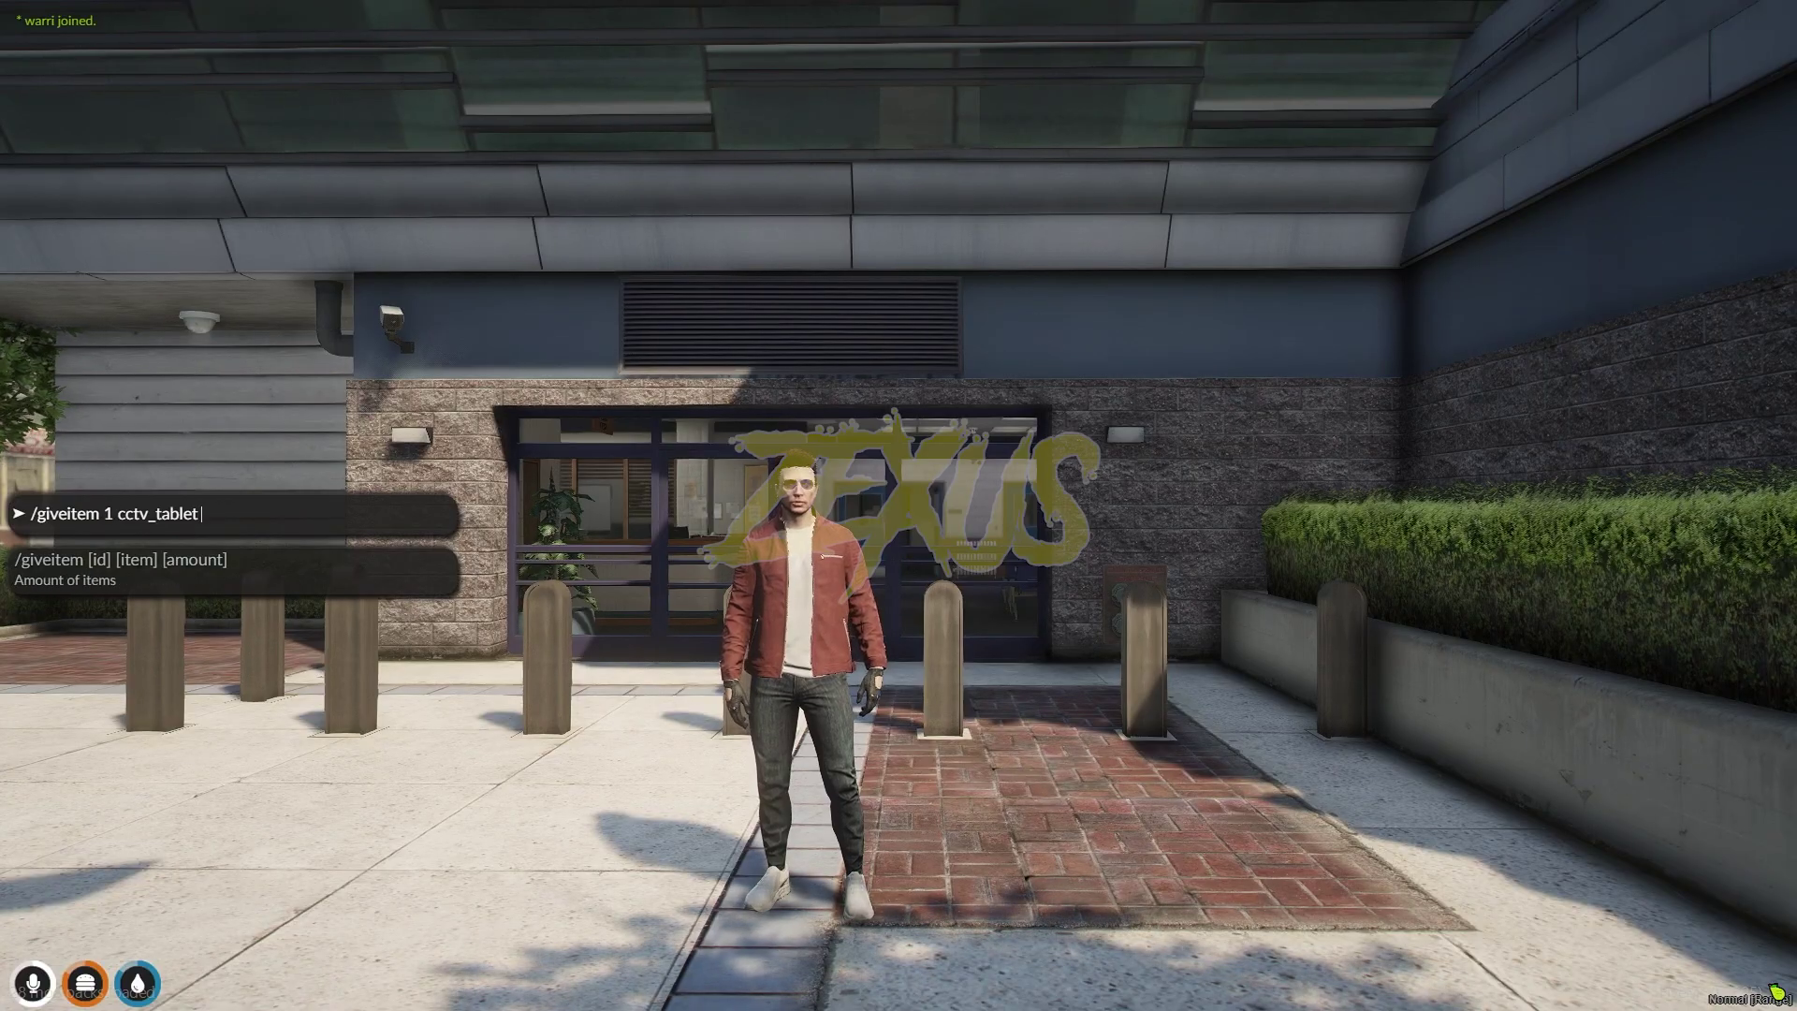
text(1)
key(Return)
- Check the tablet in inventory slot 1, use it and look through its camera list
key(F2)
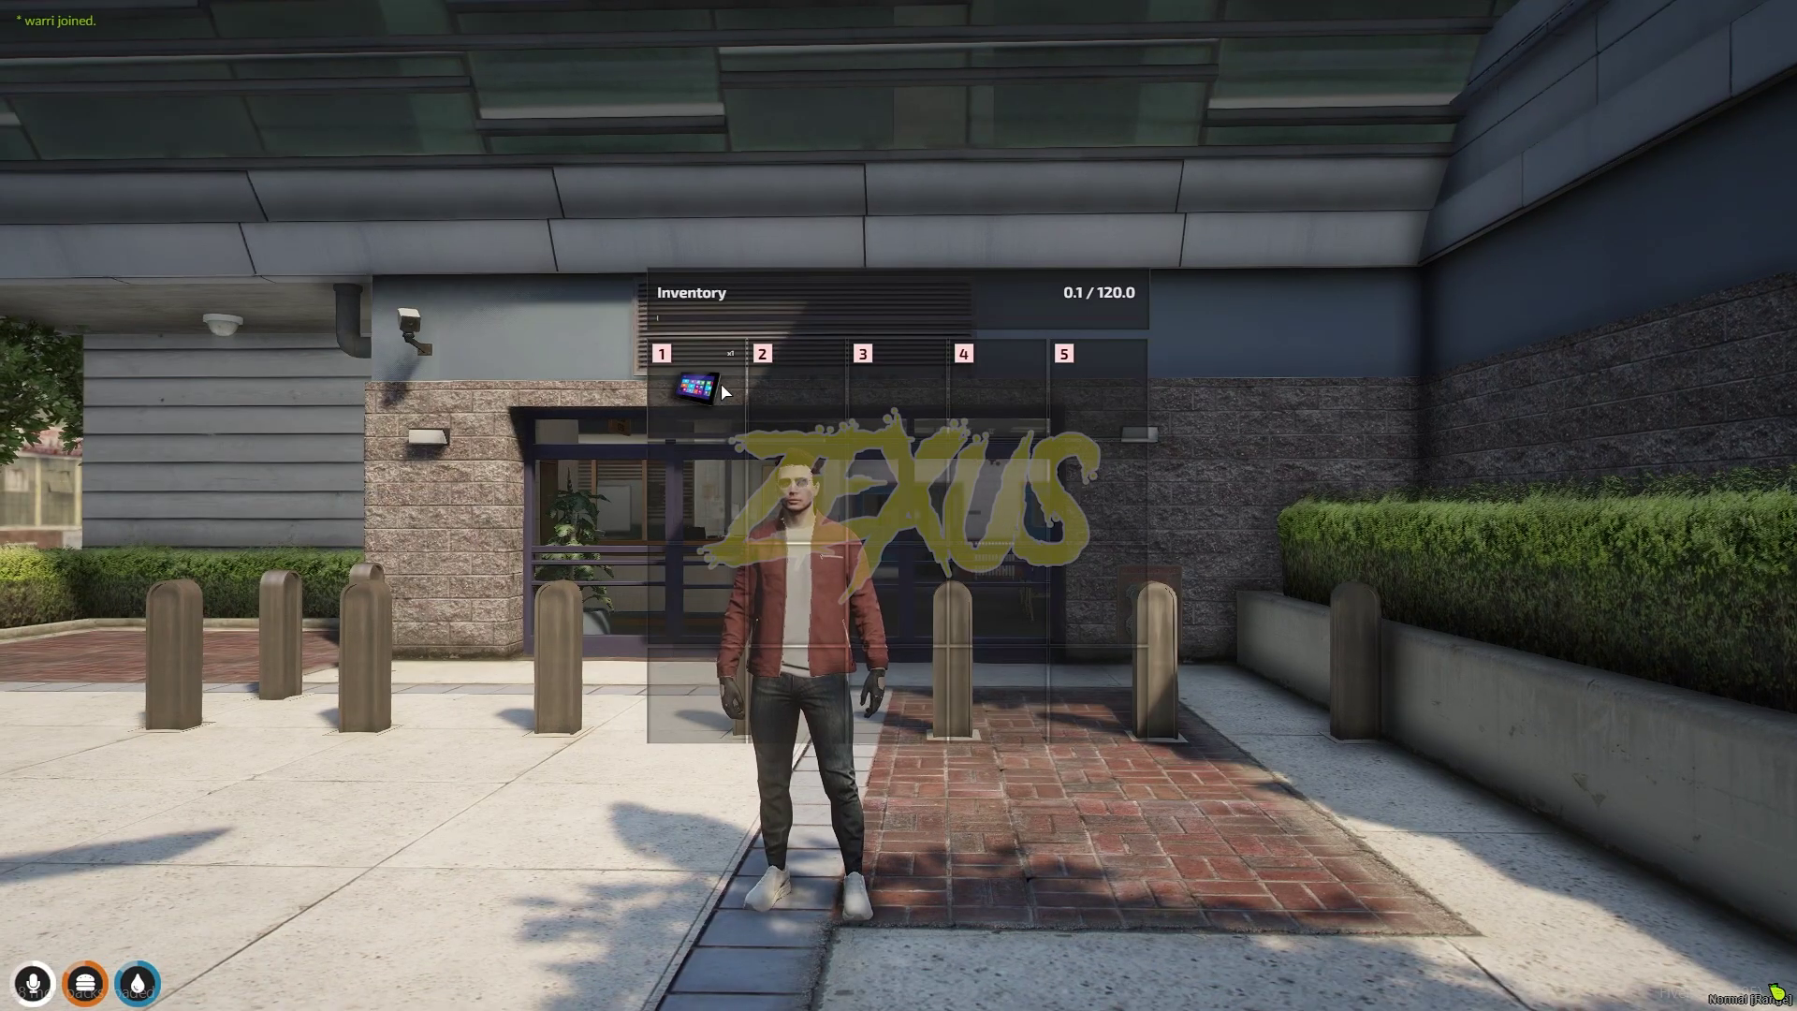
mouse_move(690, 386)
key(Escape)
key(1)
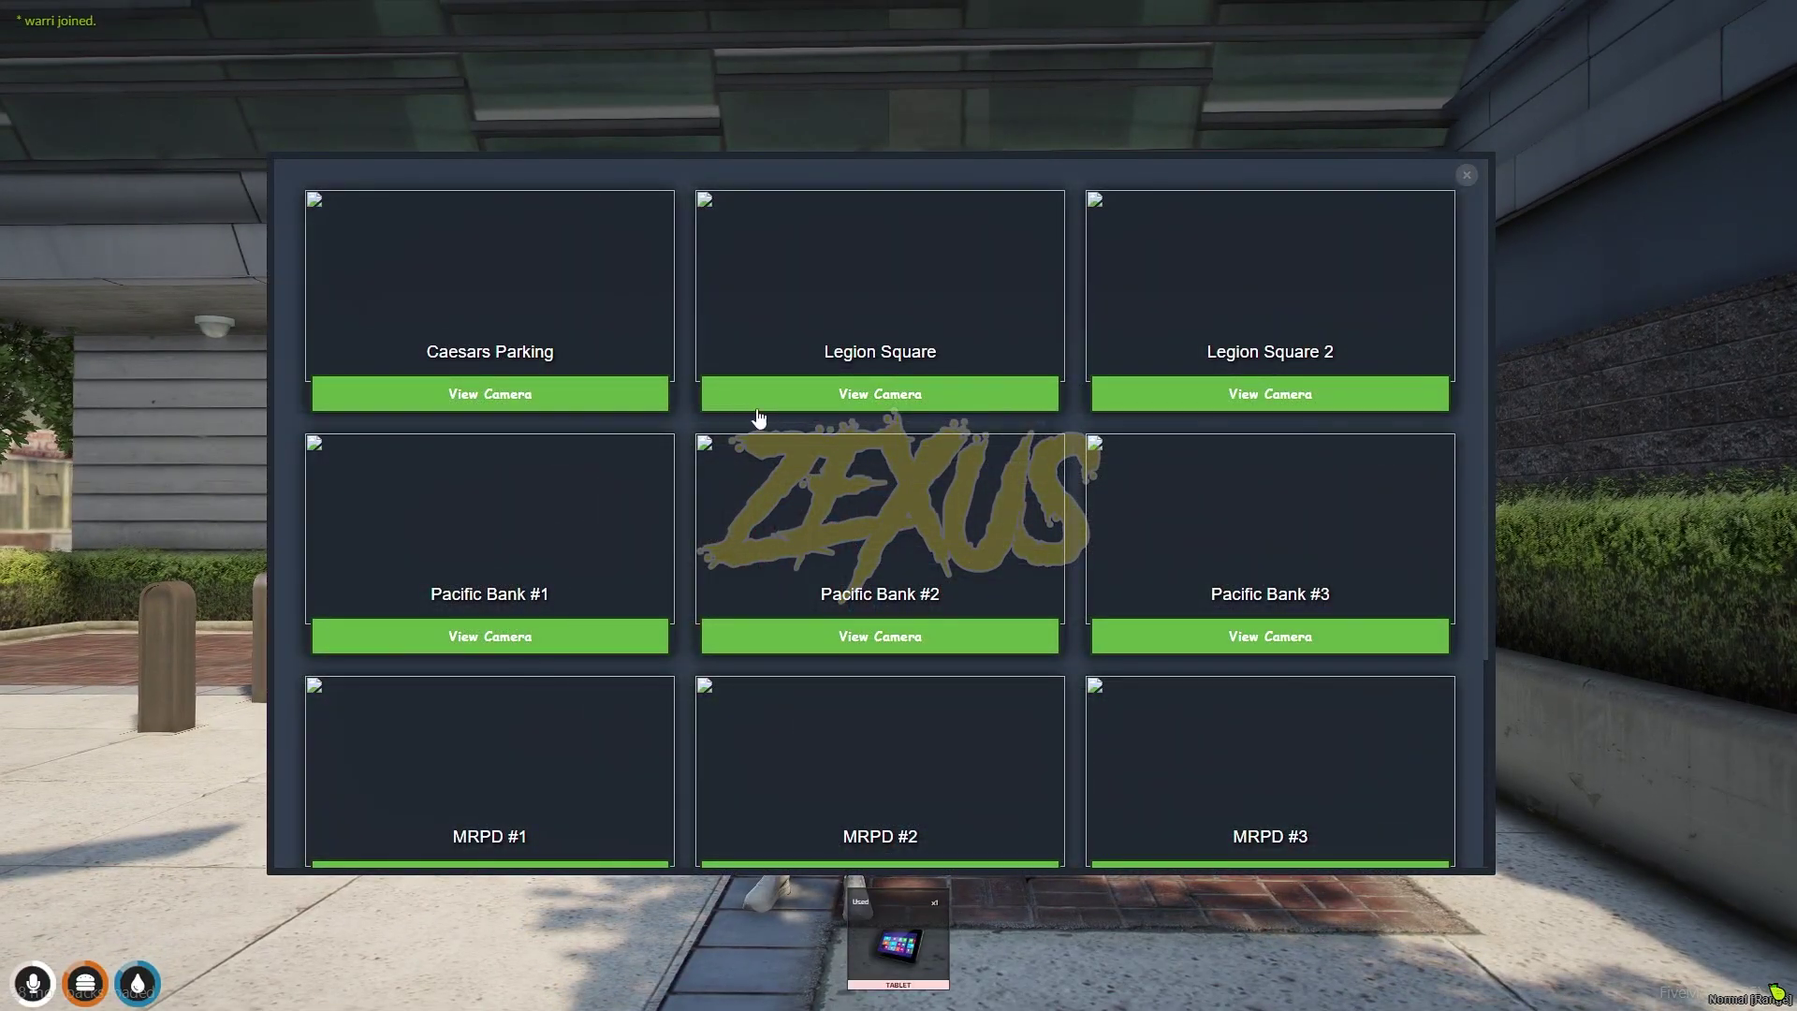
scroll(865, 423, down, 3)
scroll(797, 241, up, 3)
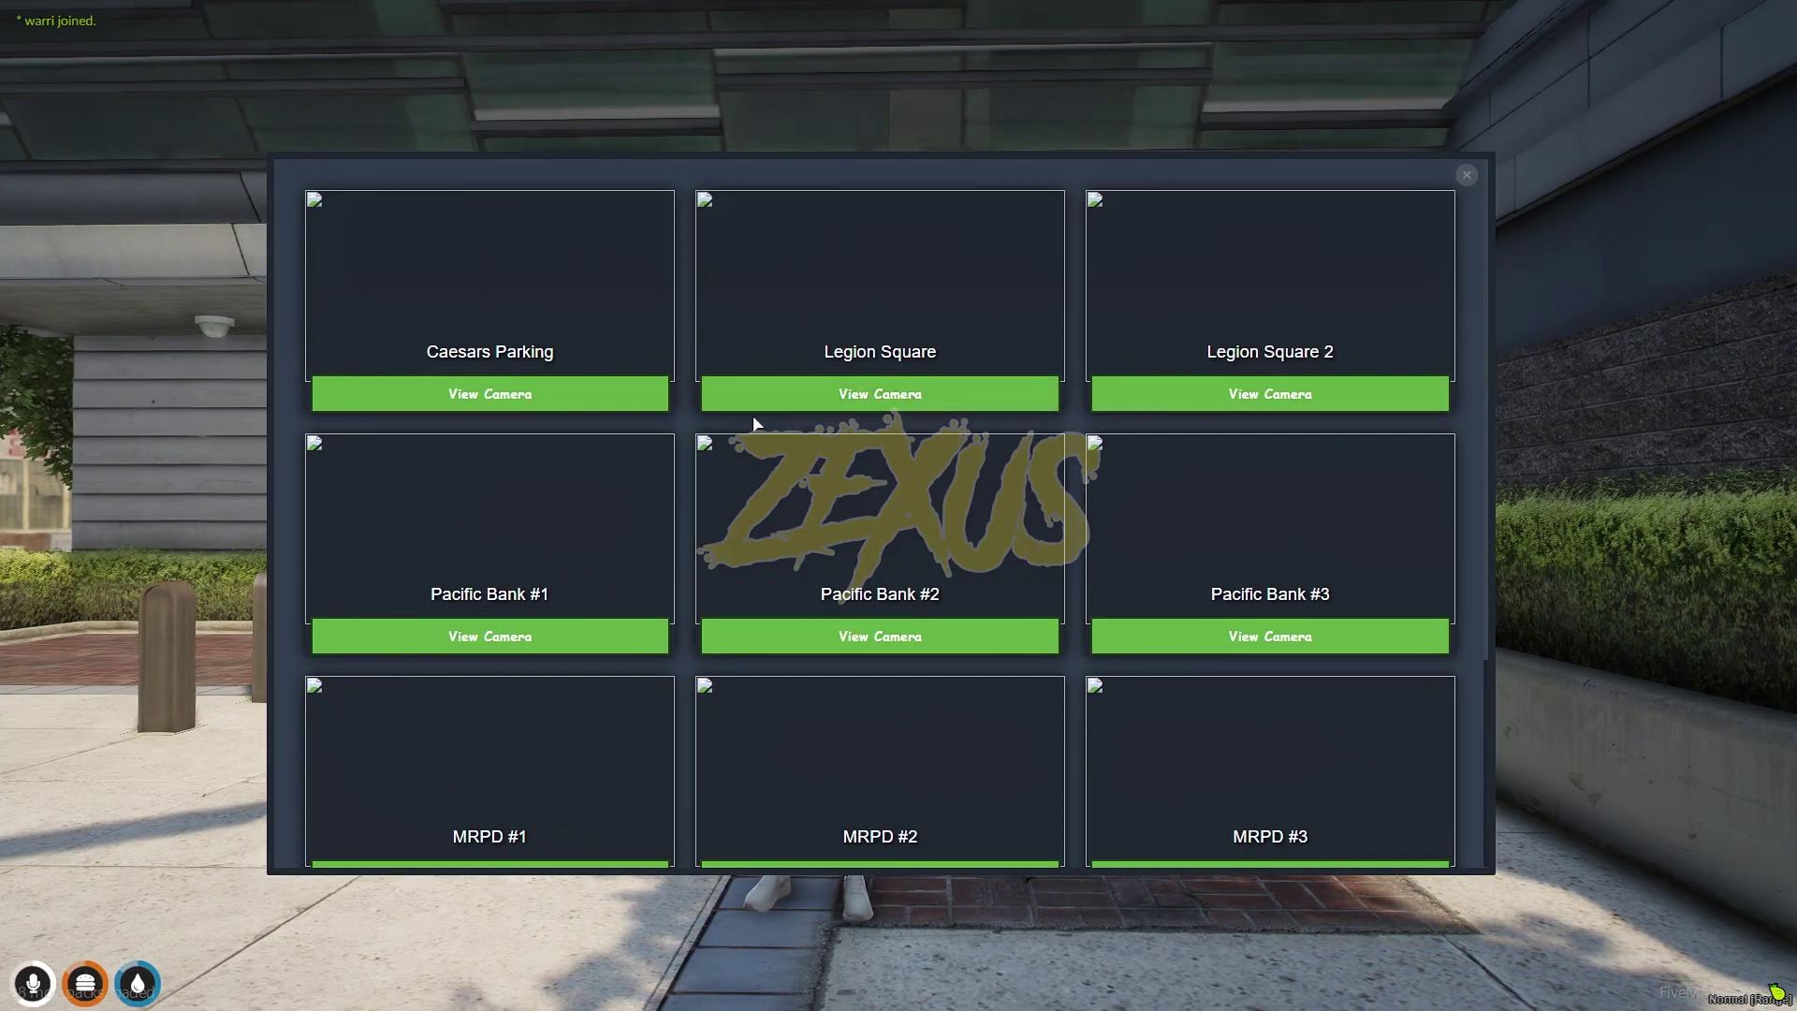
- View the Caesars Parking camera, pan it sideways, up and down, and exit the feed
click(516, 394)
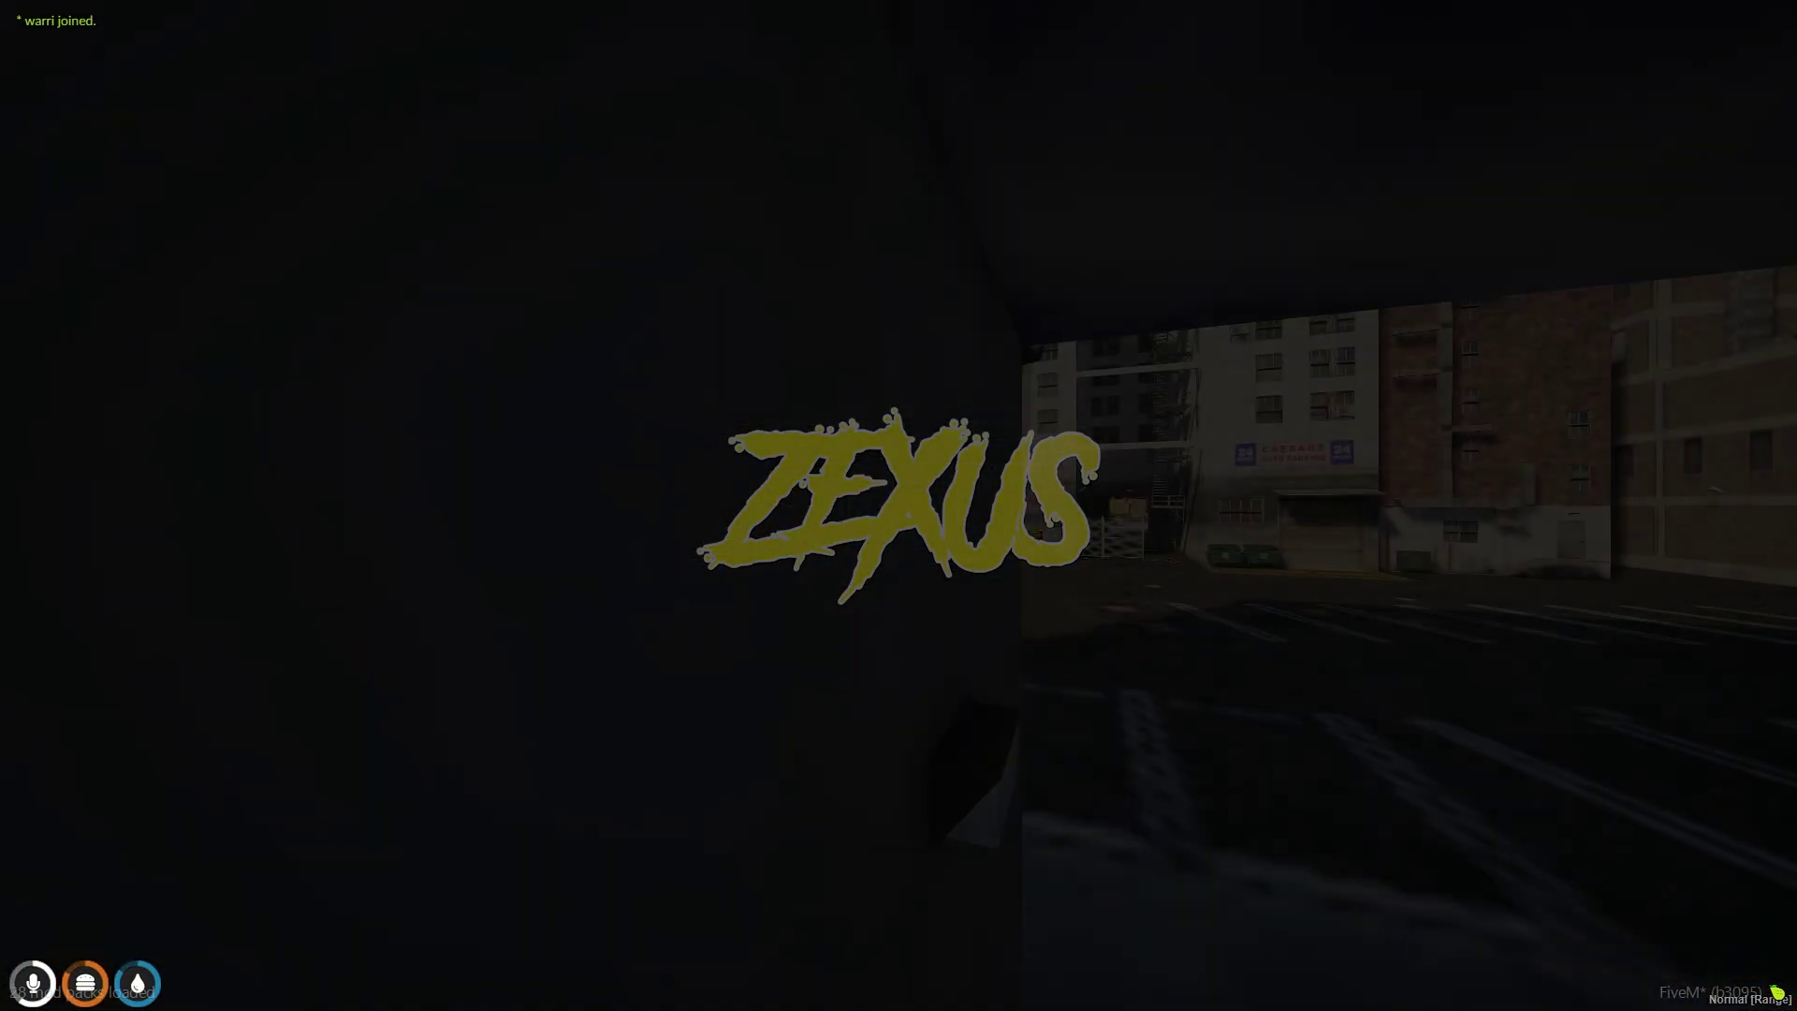
key(d)
key(a)
key(a)
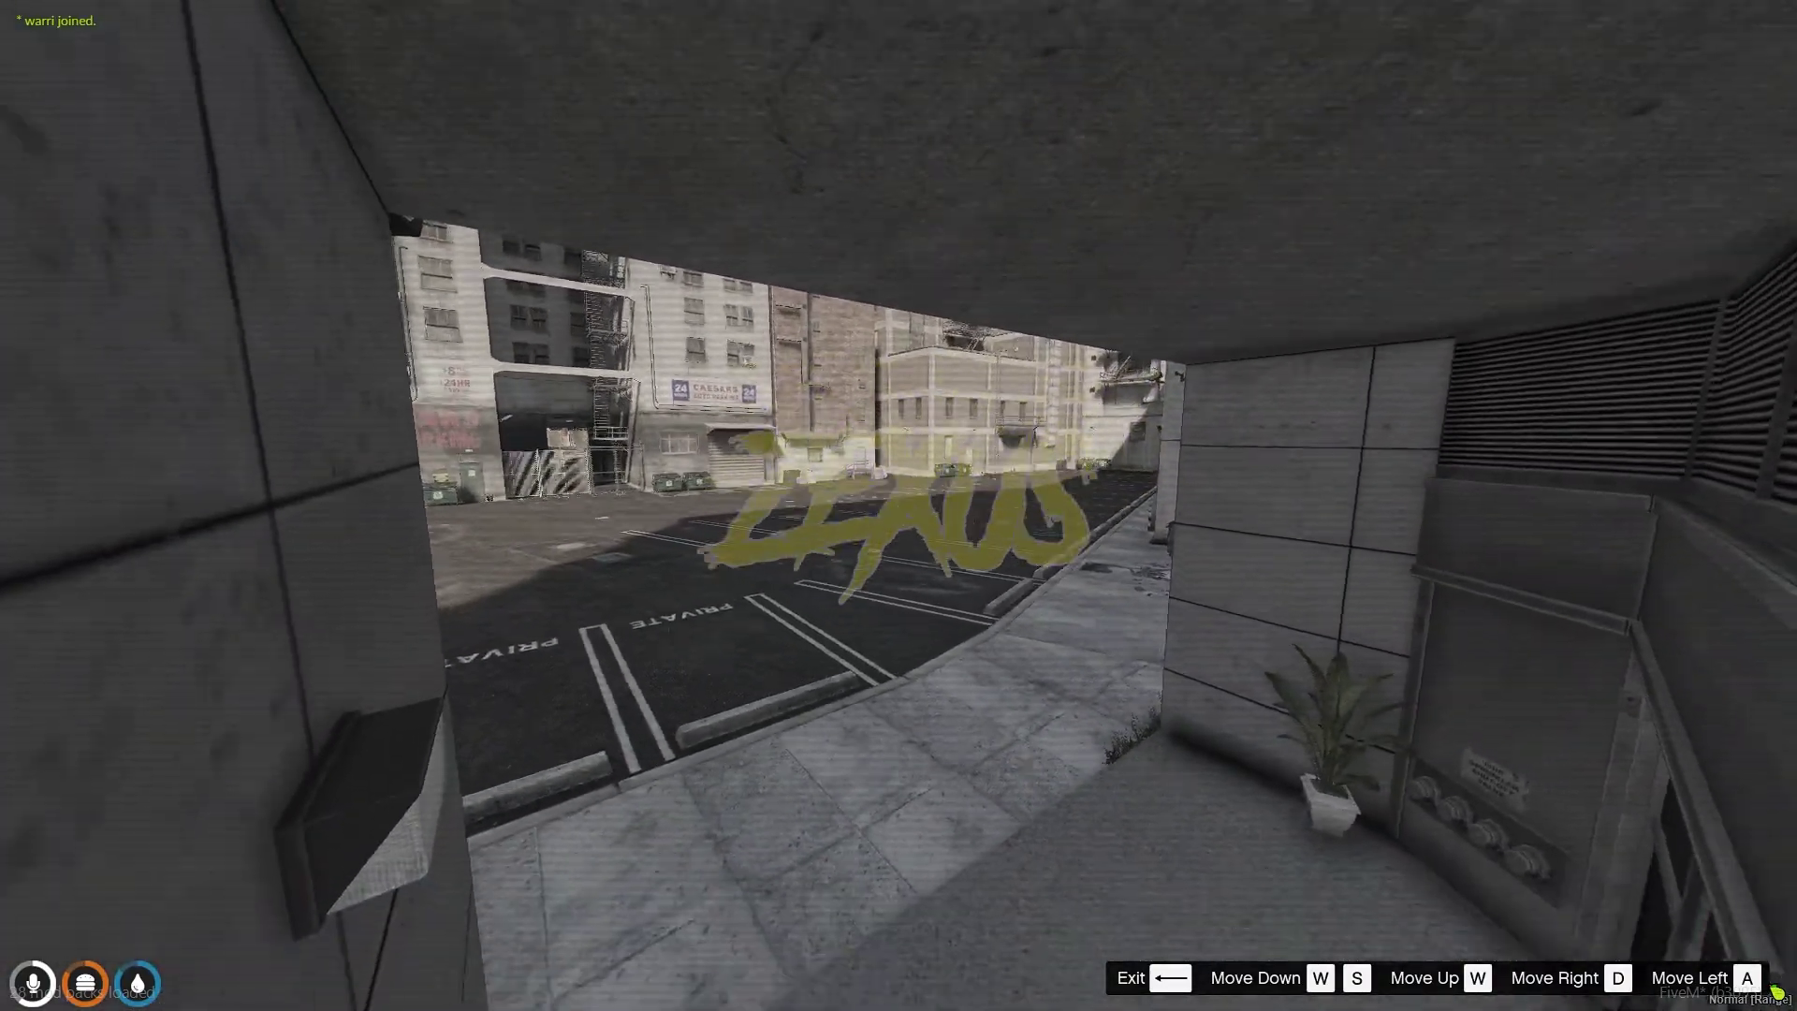
key(s)
key(w)
key(a)
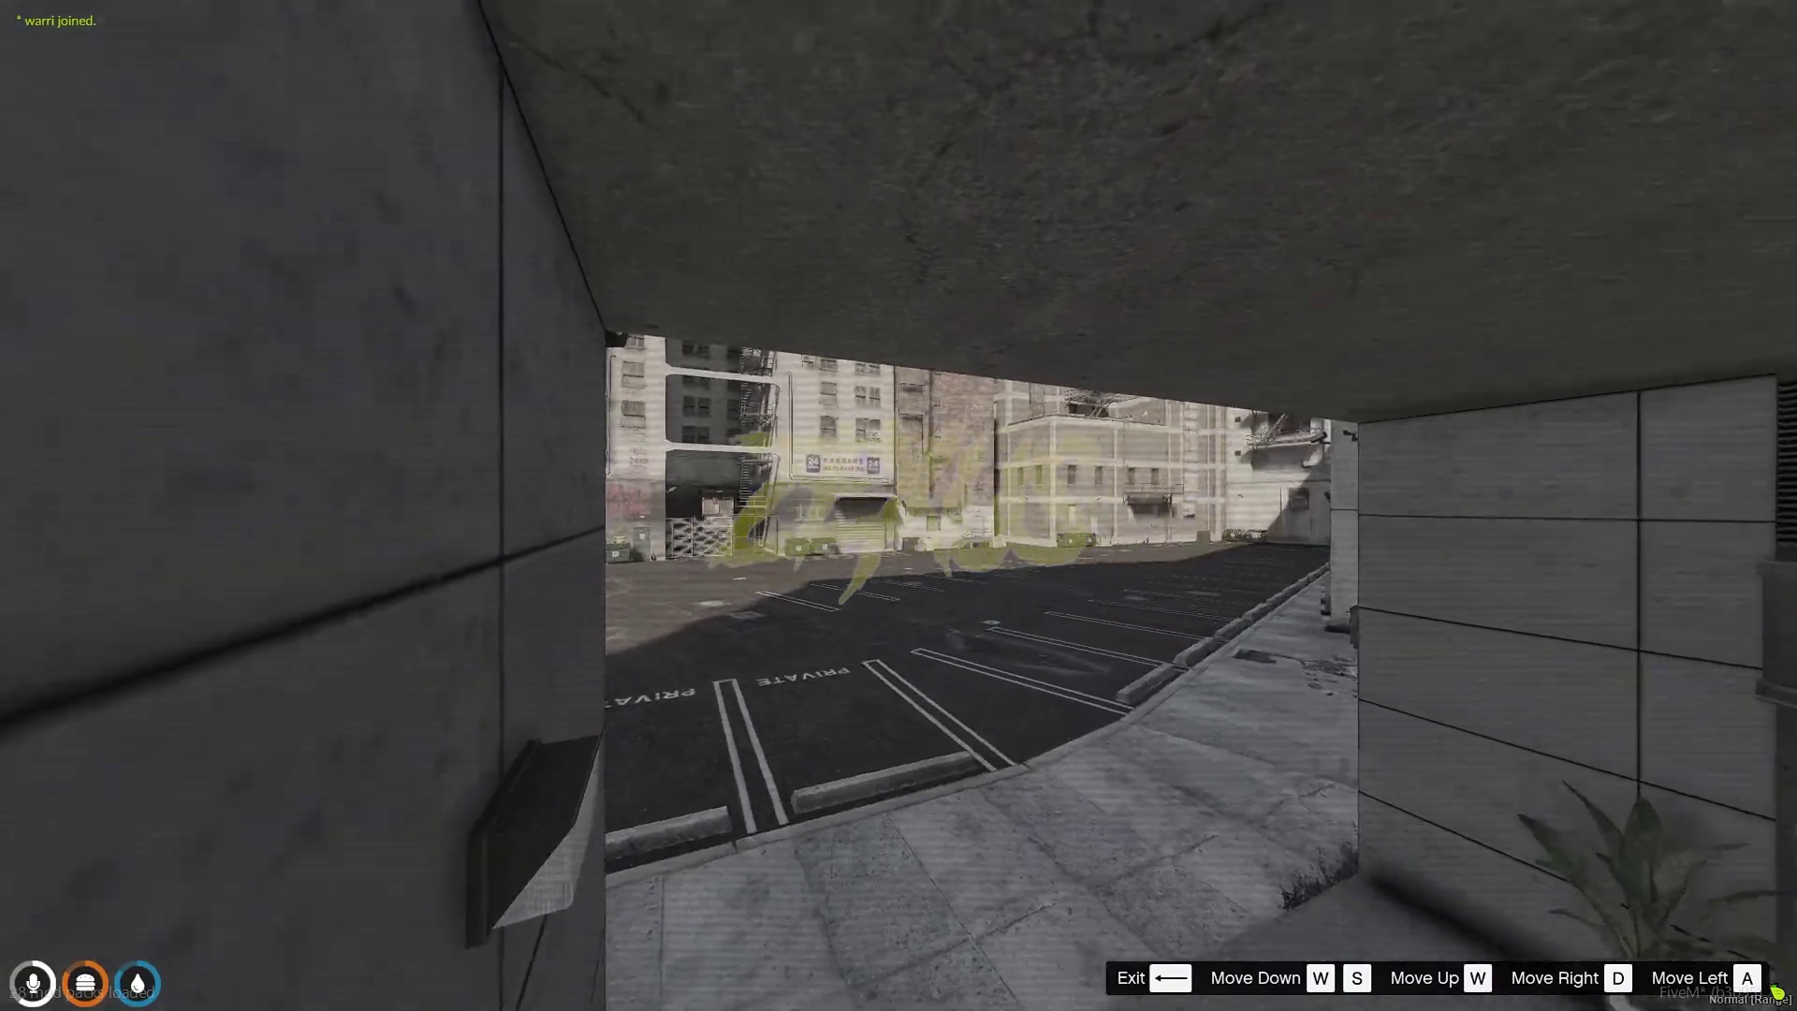
key(d)
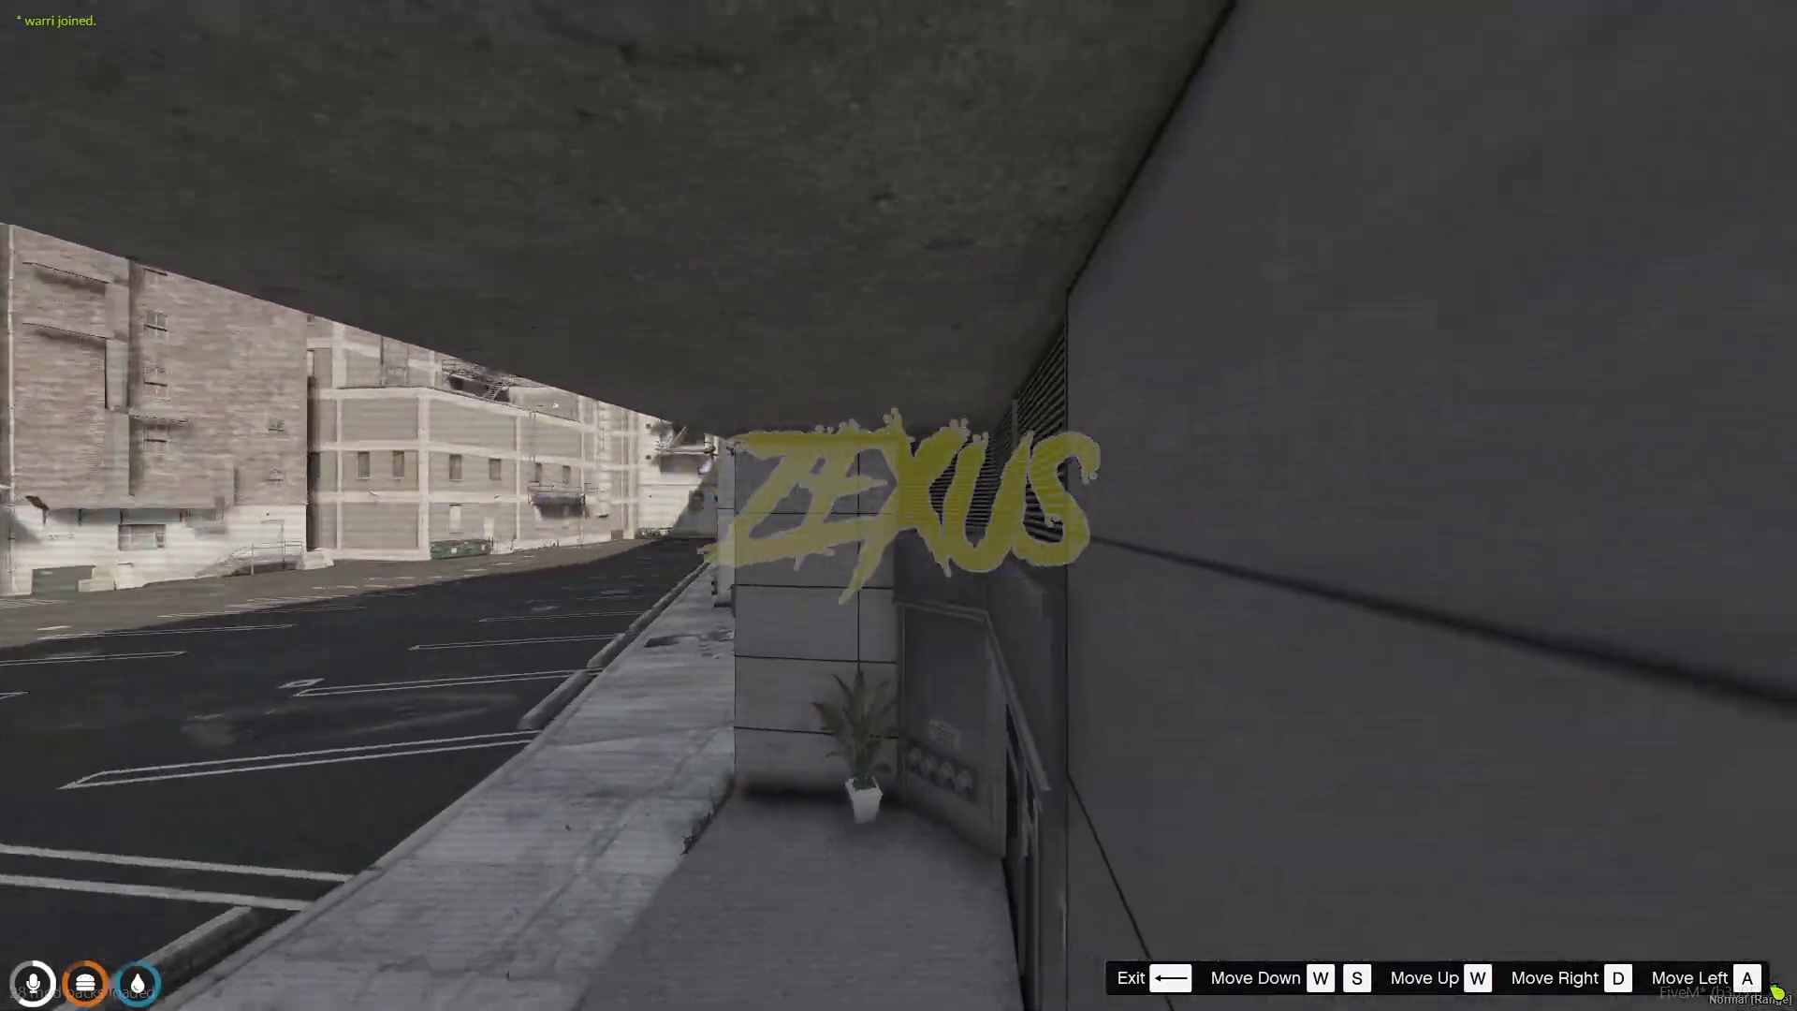
key(a)
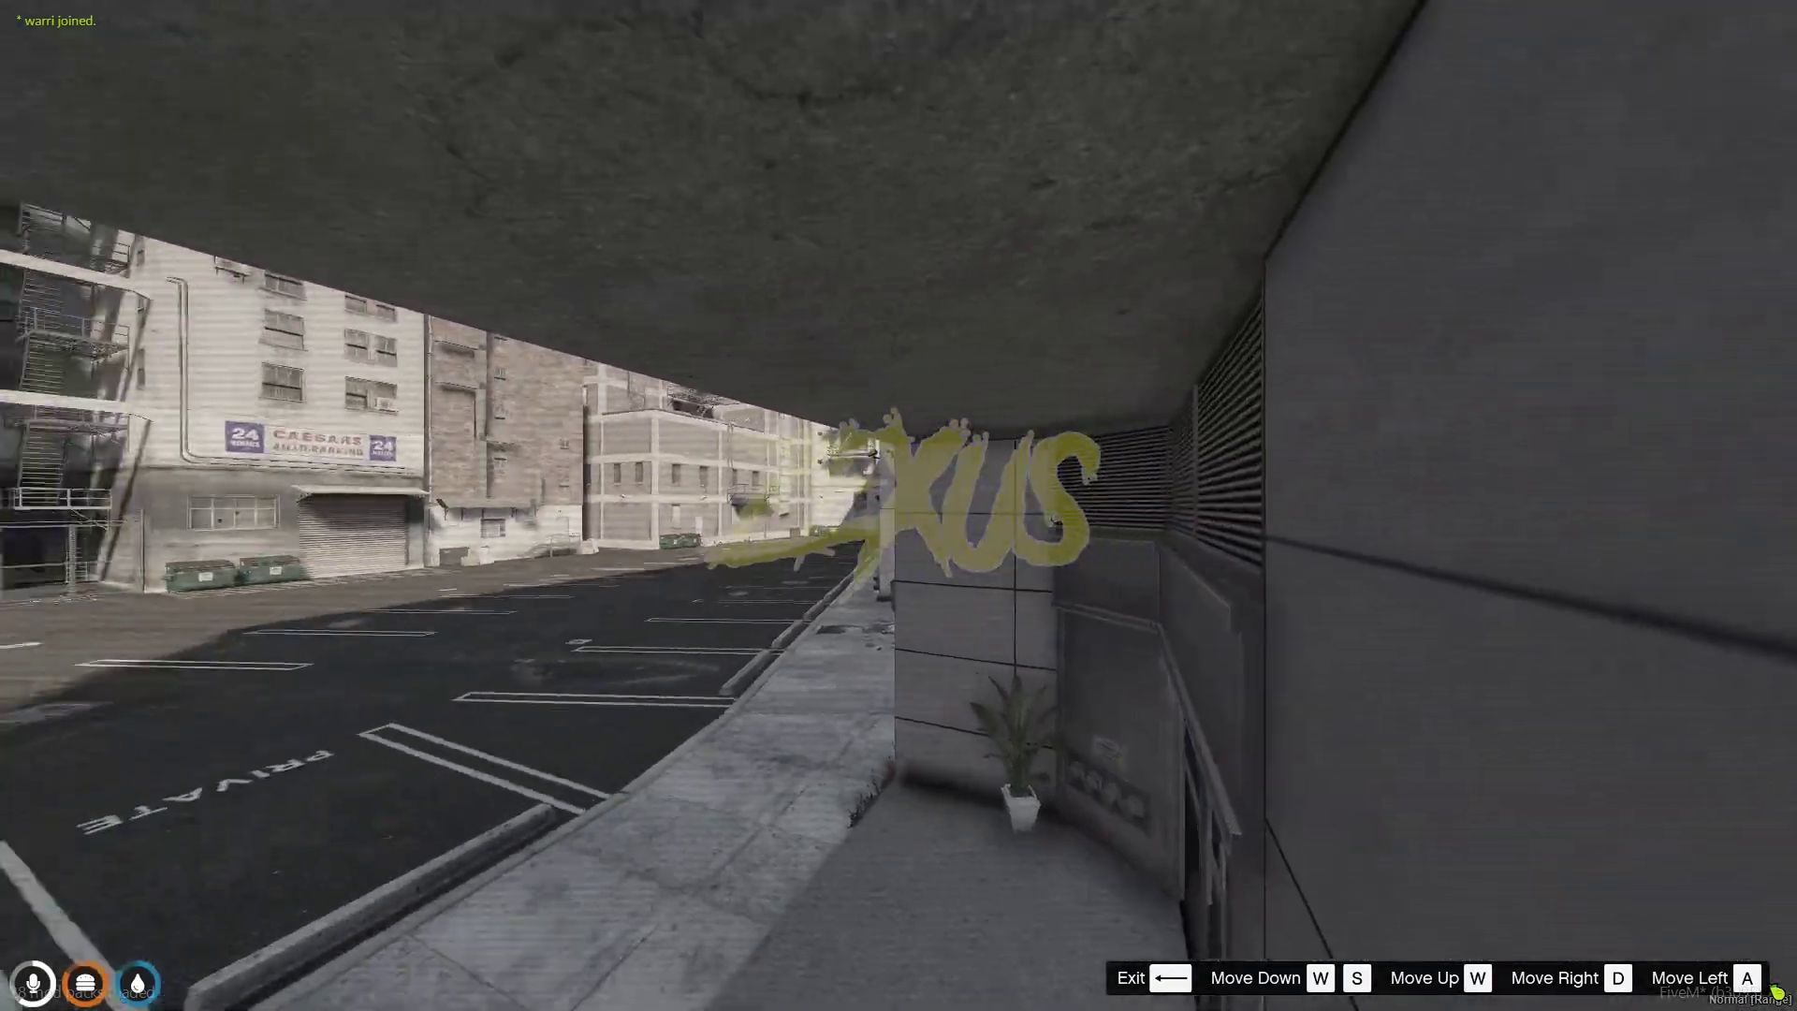
key(BackSpace)
- Walk toward the corner of the building, reopen the CCTV tablet, view and pan the MRPD #1 camera, and exit the feed
key(d)
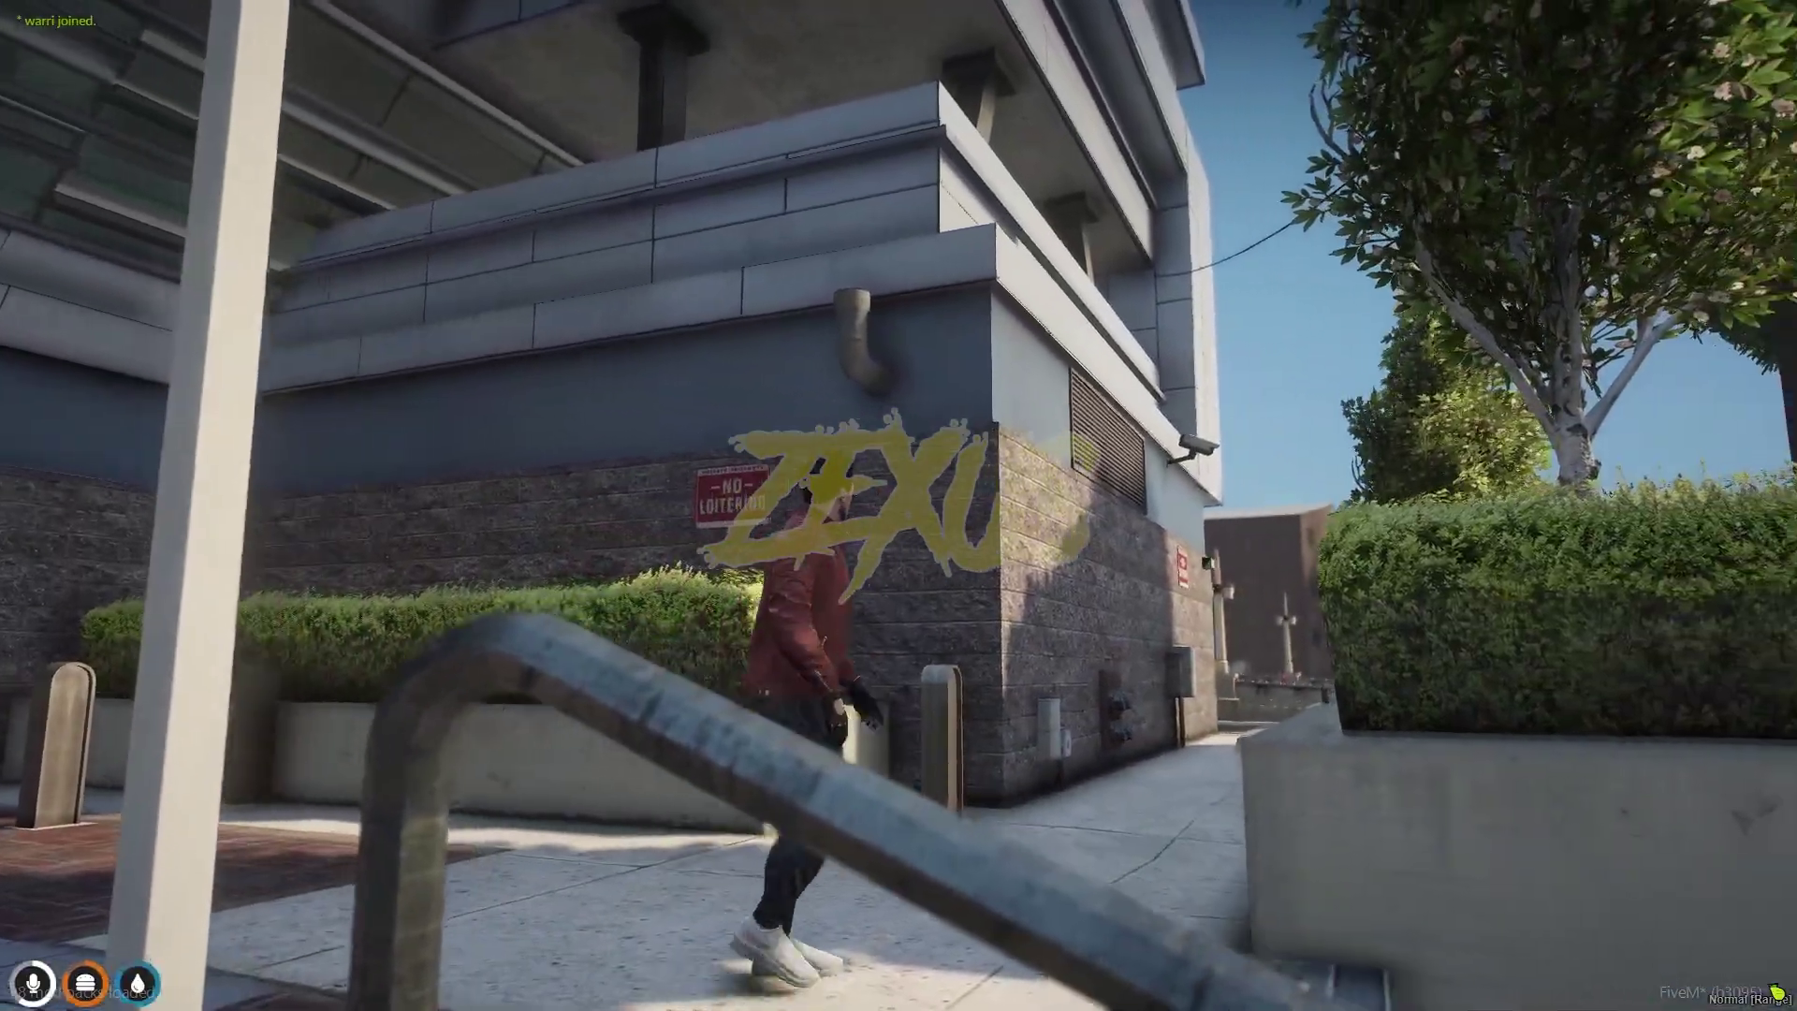
key(w)
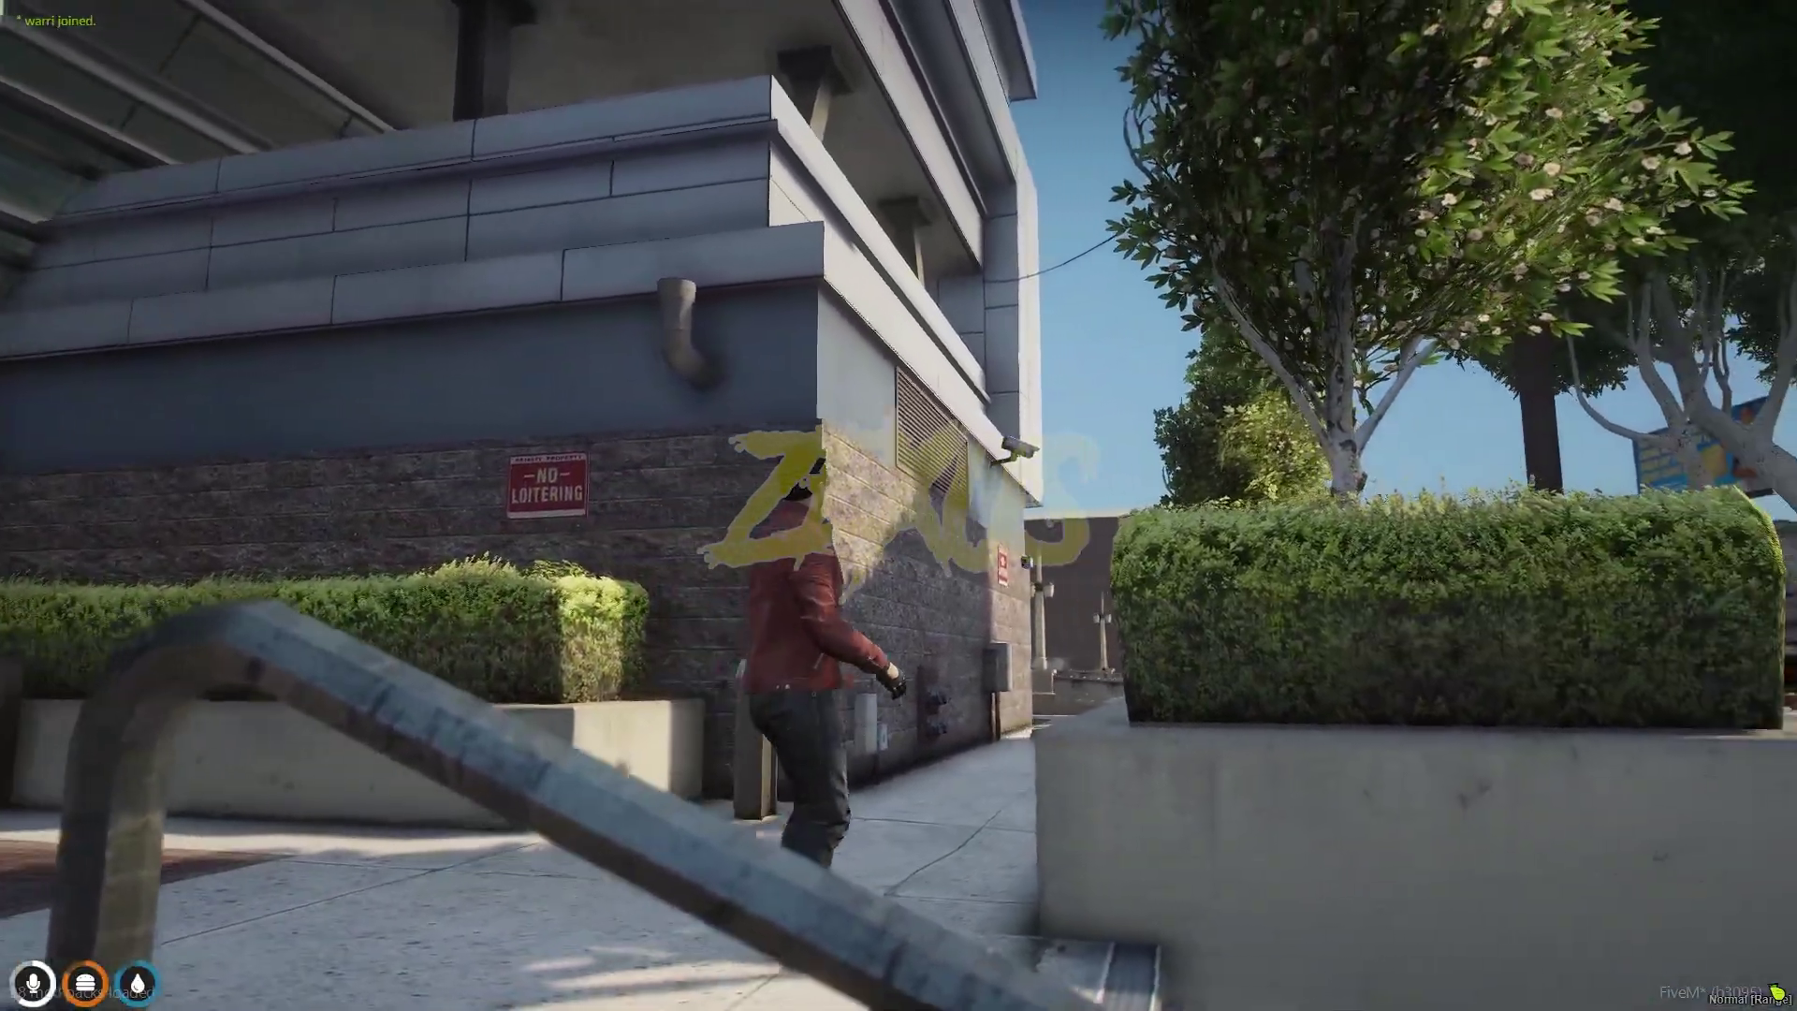
key(1)
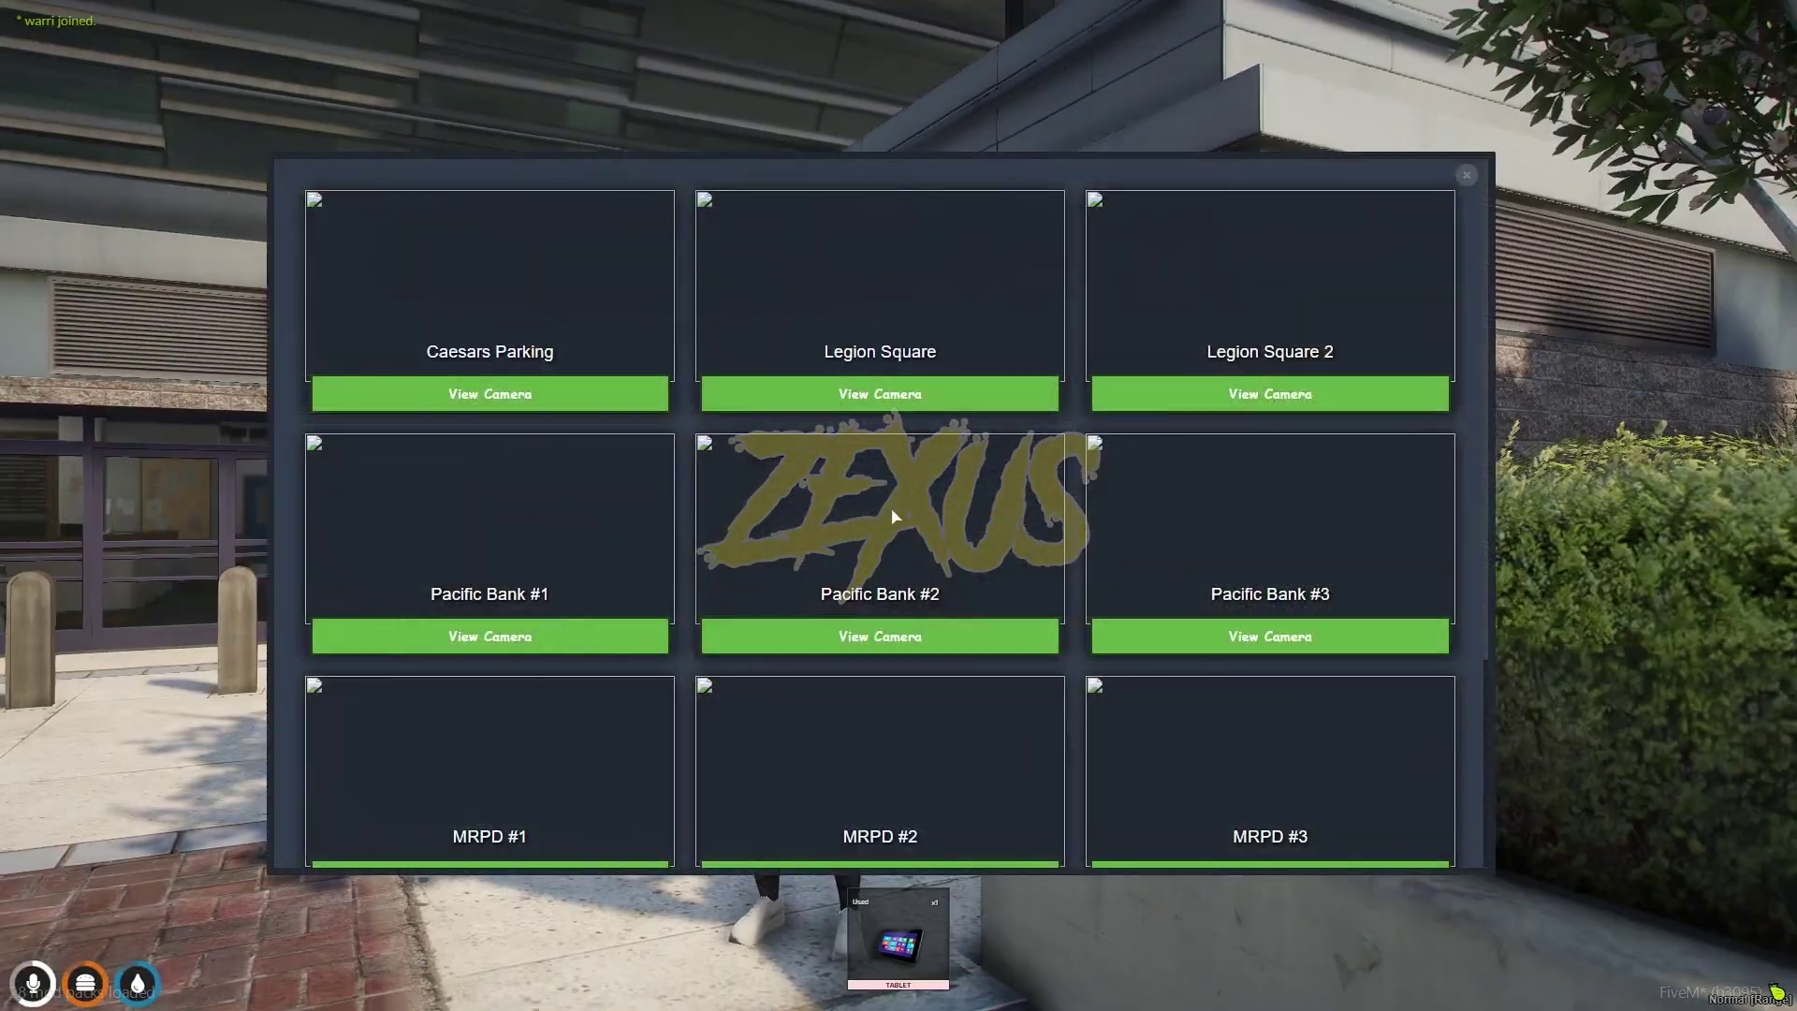
scroll(694, 526, down, 3)
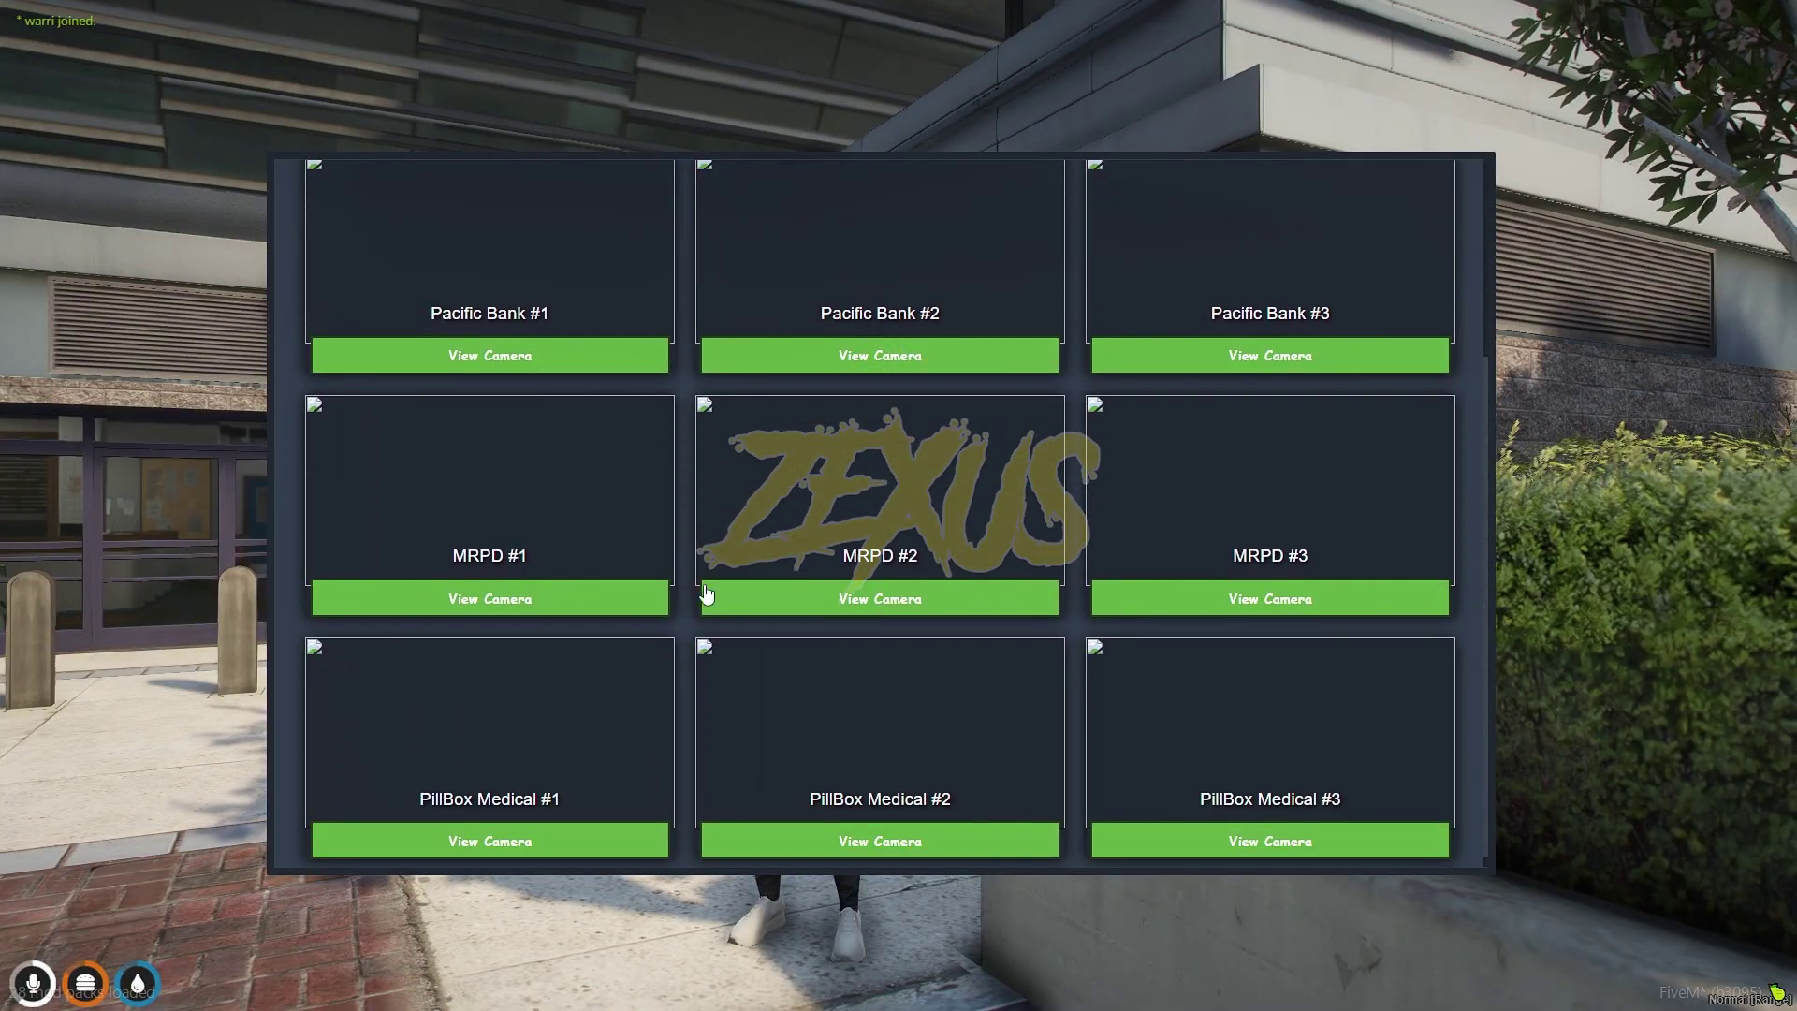
click(559, 610)
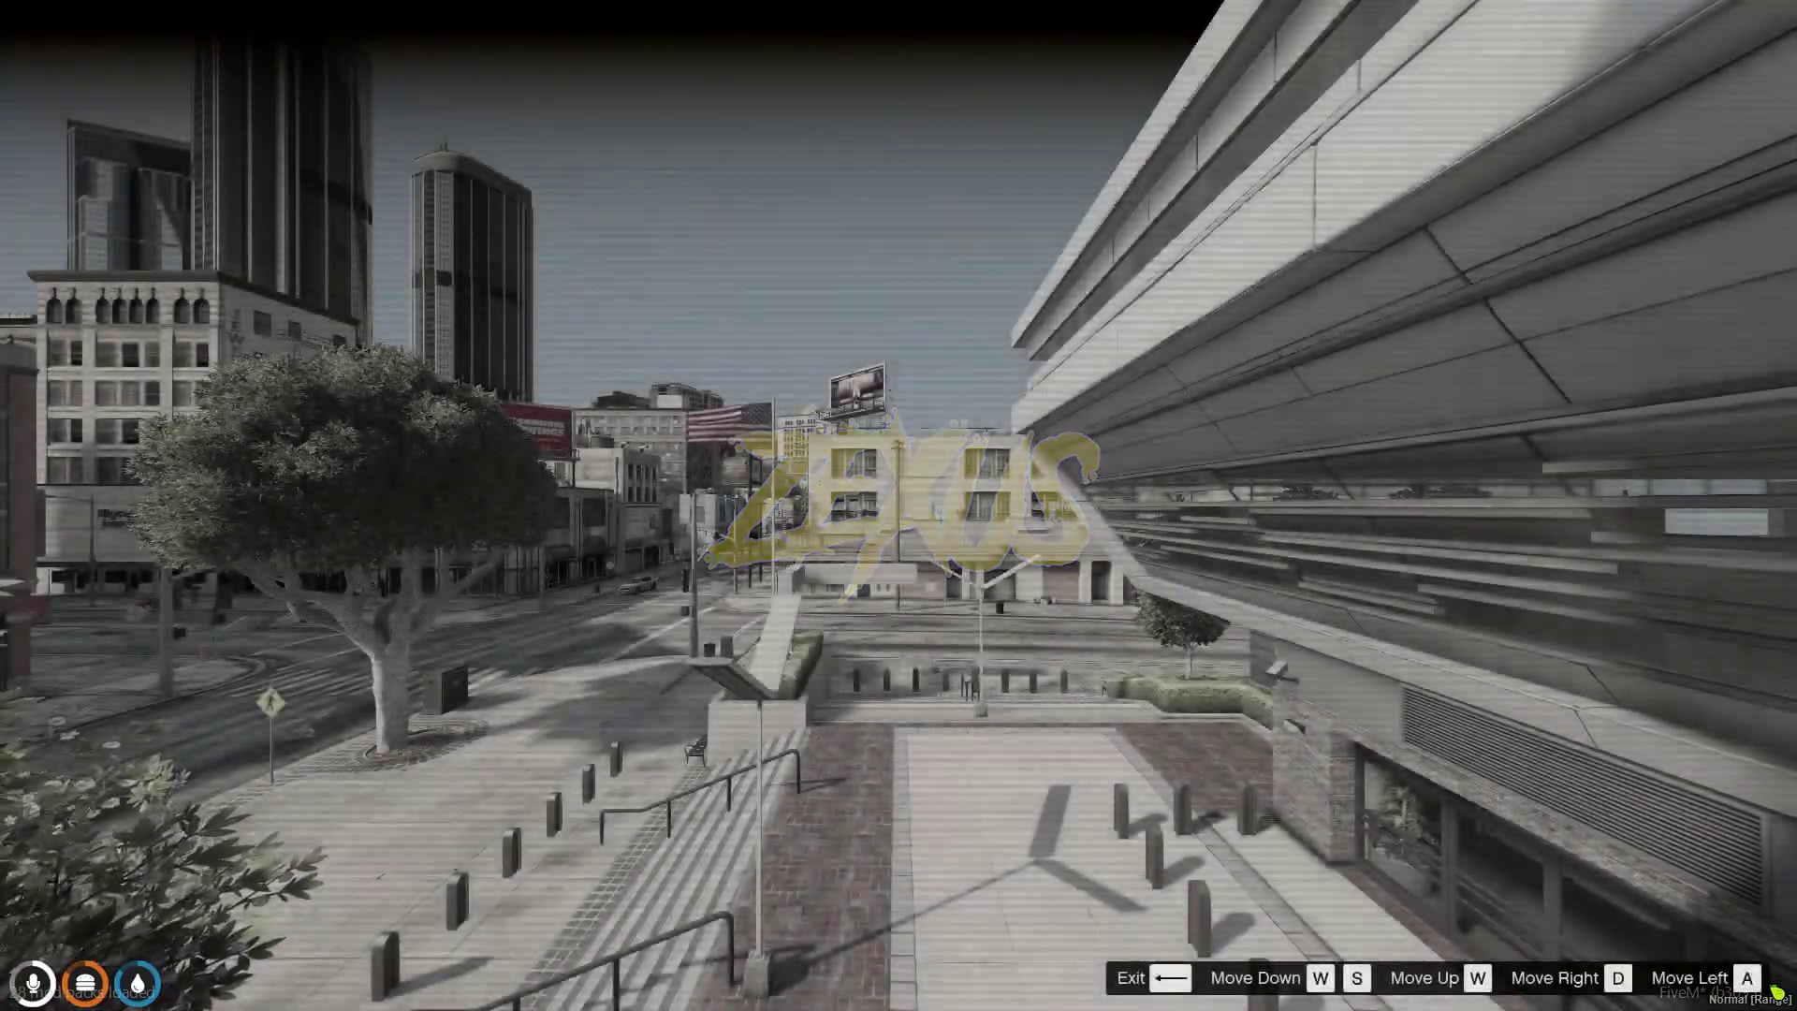
key(a)
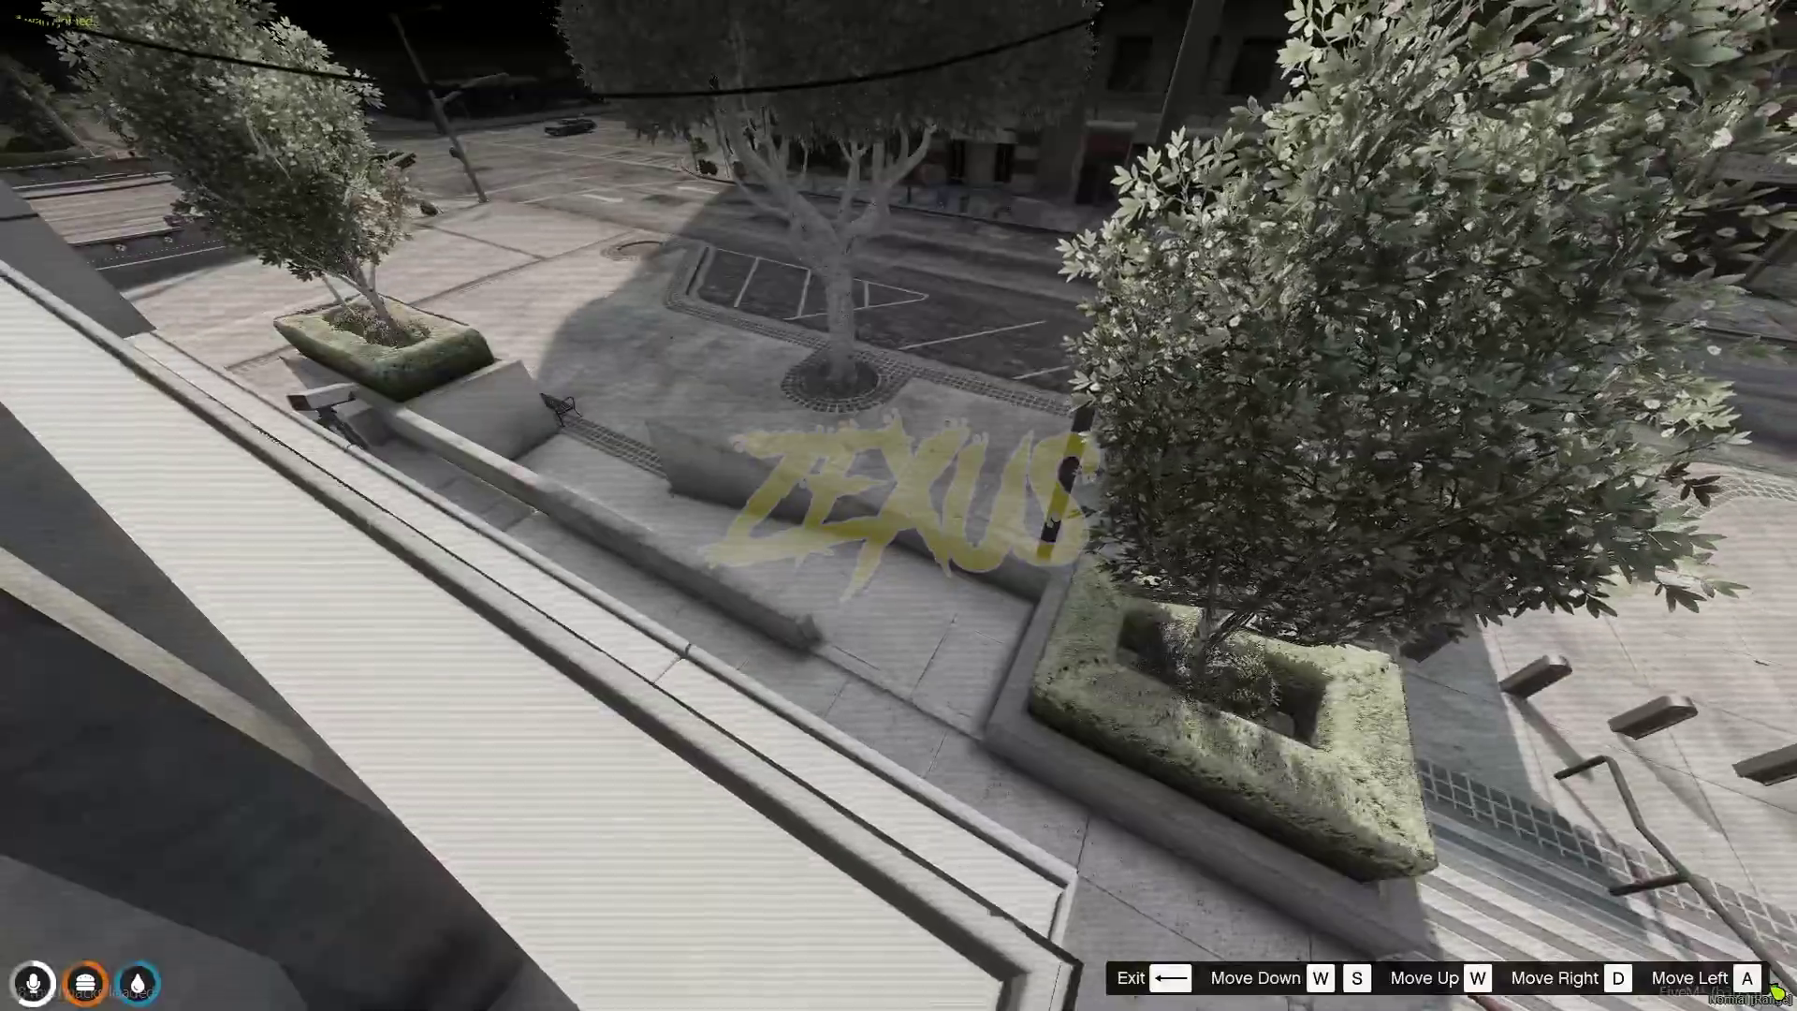
key(d)
key(w)
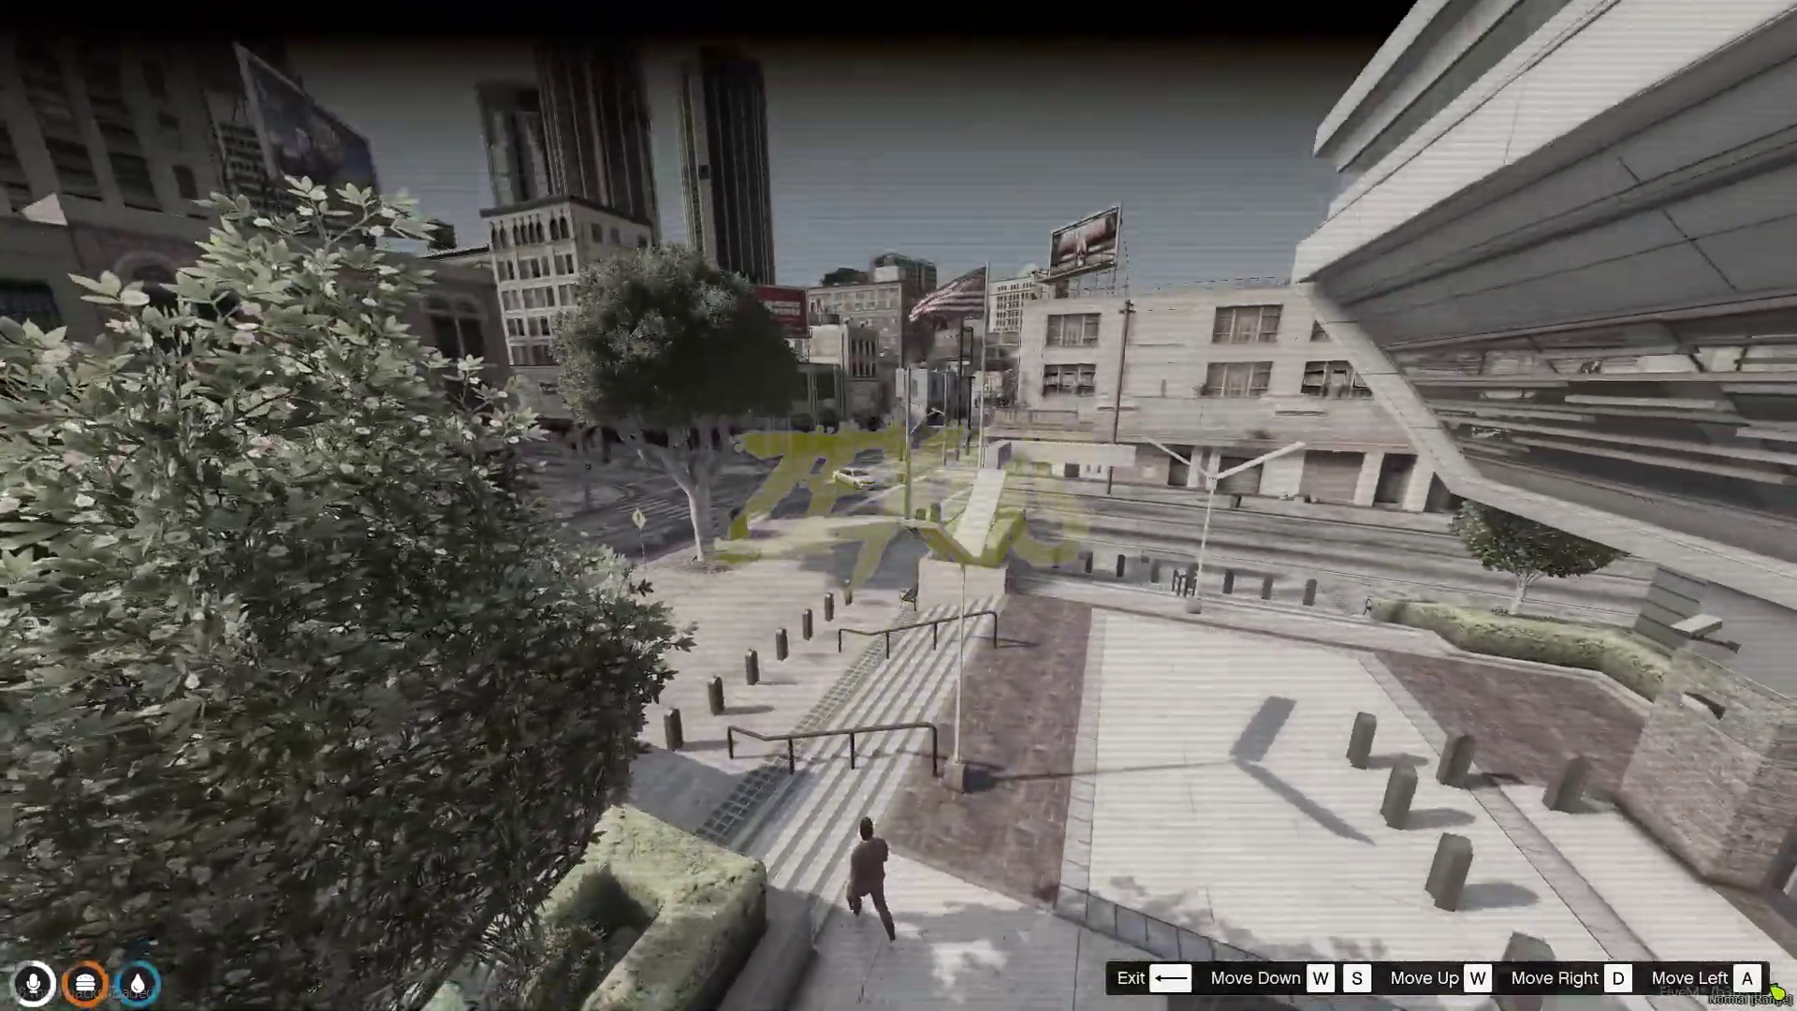
key(BackSpace)
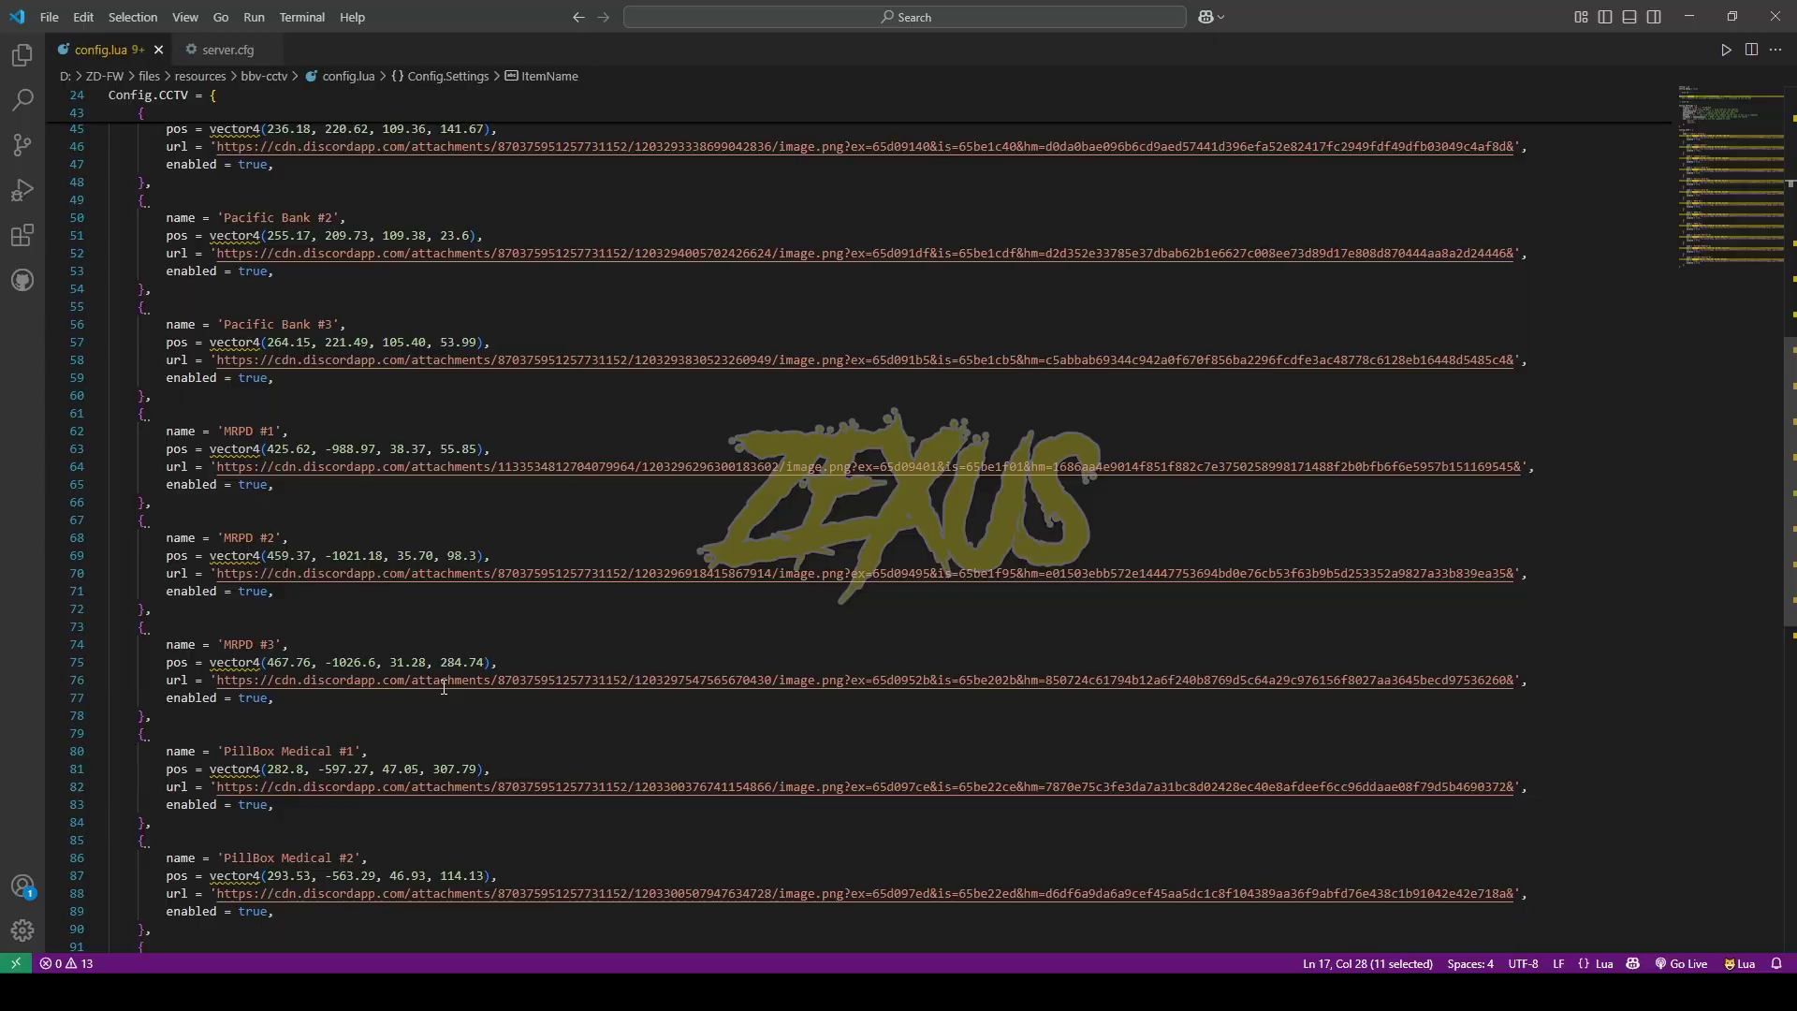
- In config.lua, duplicate the PillBox Medical #3 entry at the end of the Config.CCTV list
scroll(221, 672, down, 6)
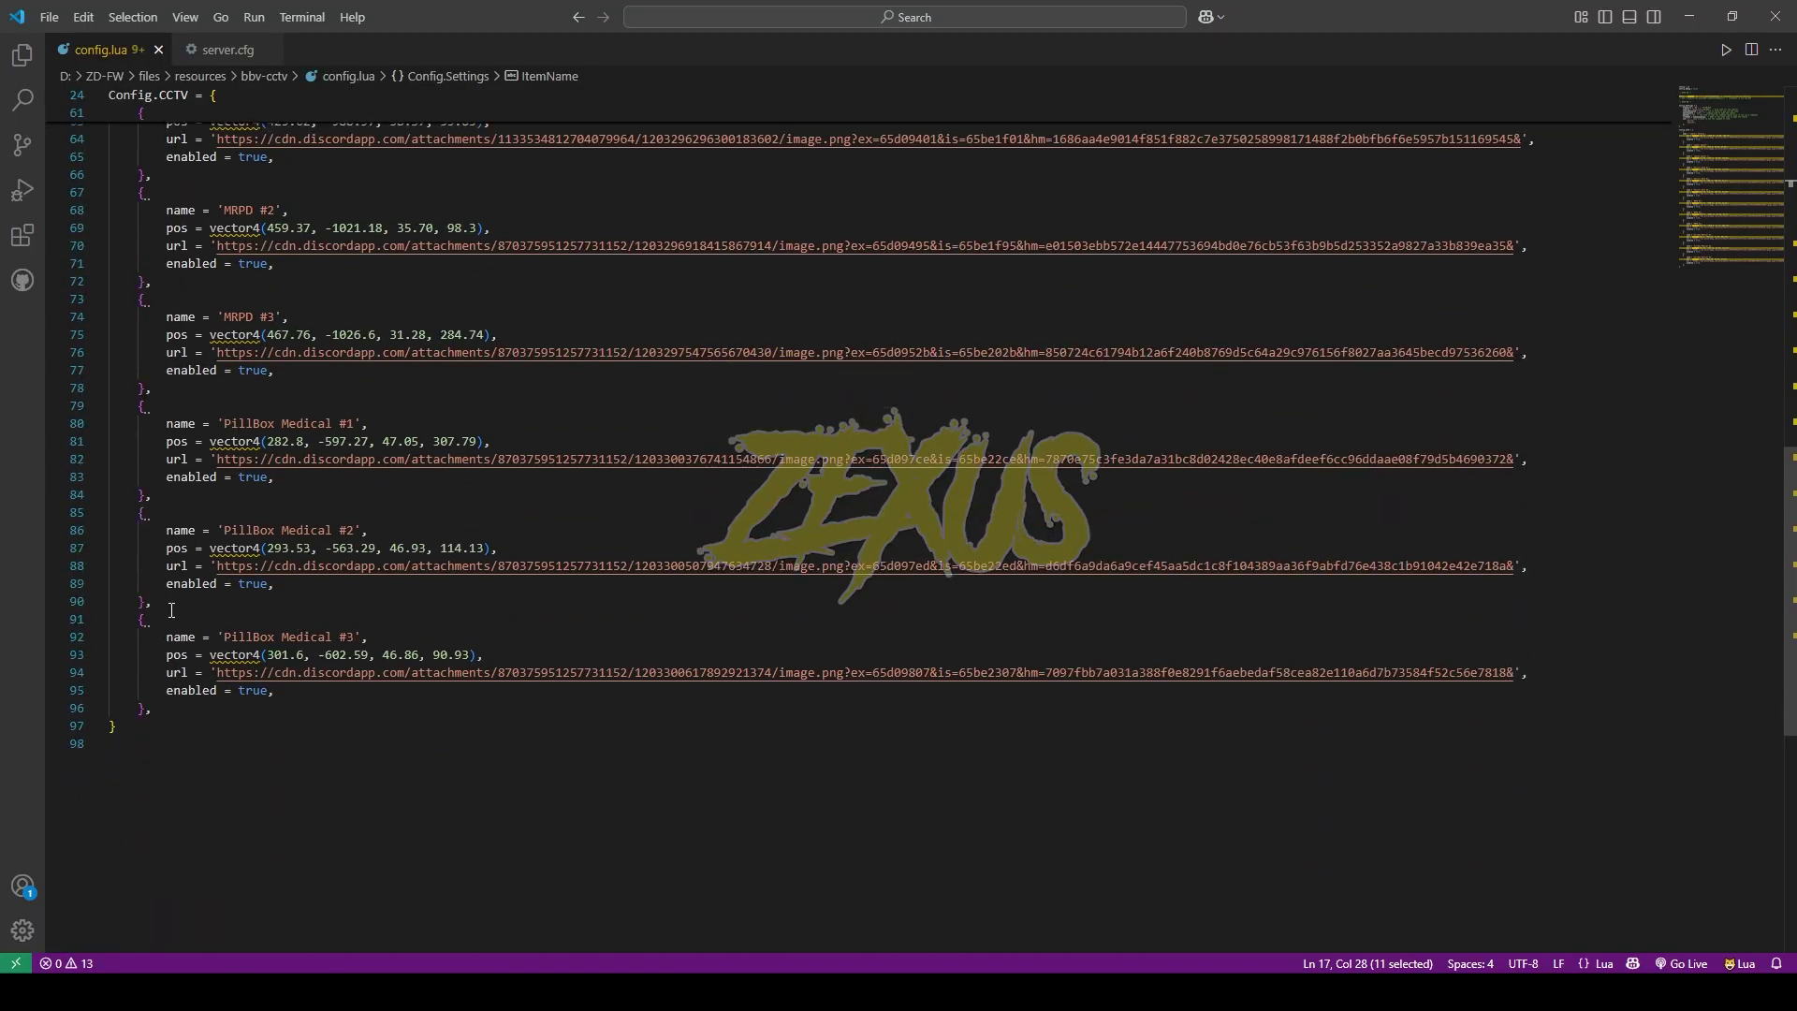
drag(171, 610, 168, 707)
key(ctrl+c)
click(173, 708)
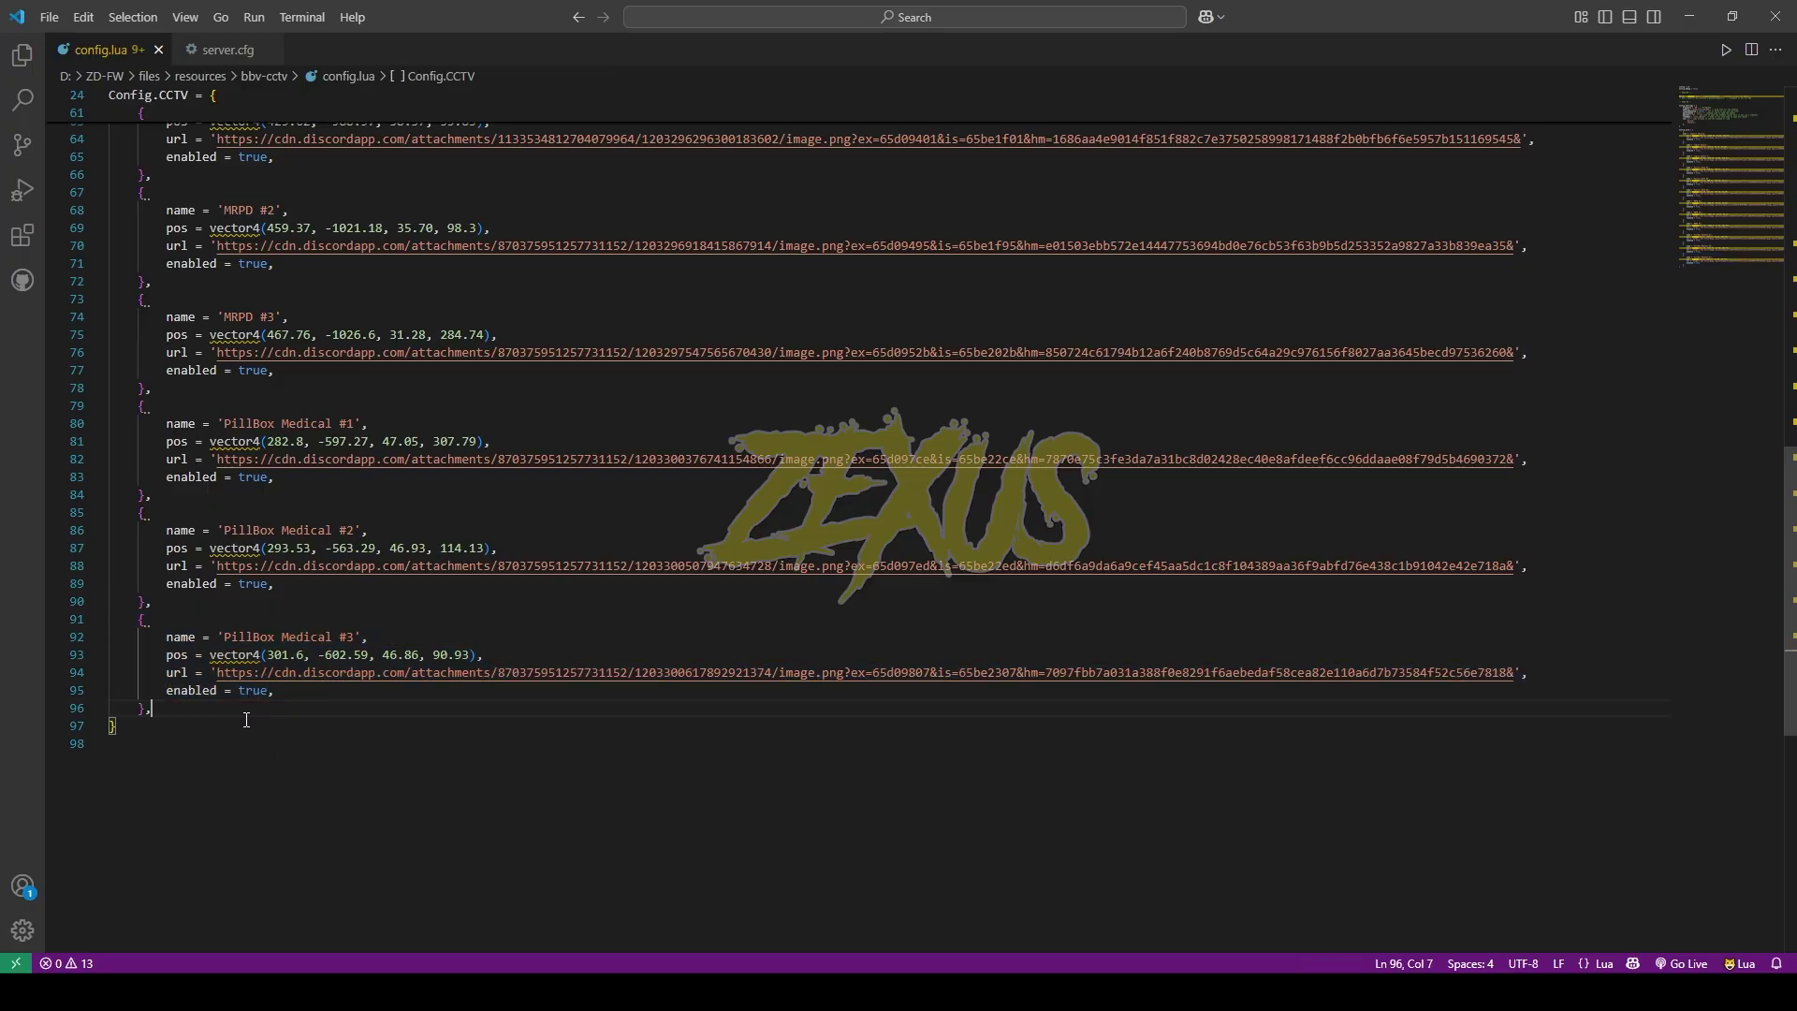
key(ctrl+v)
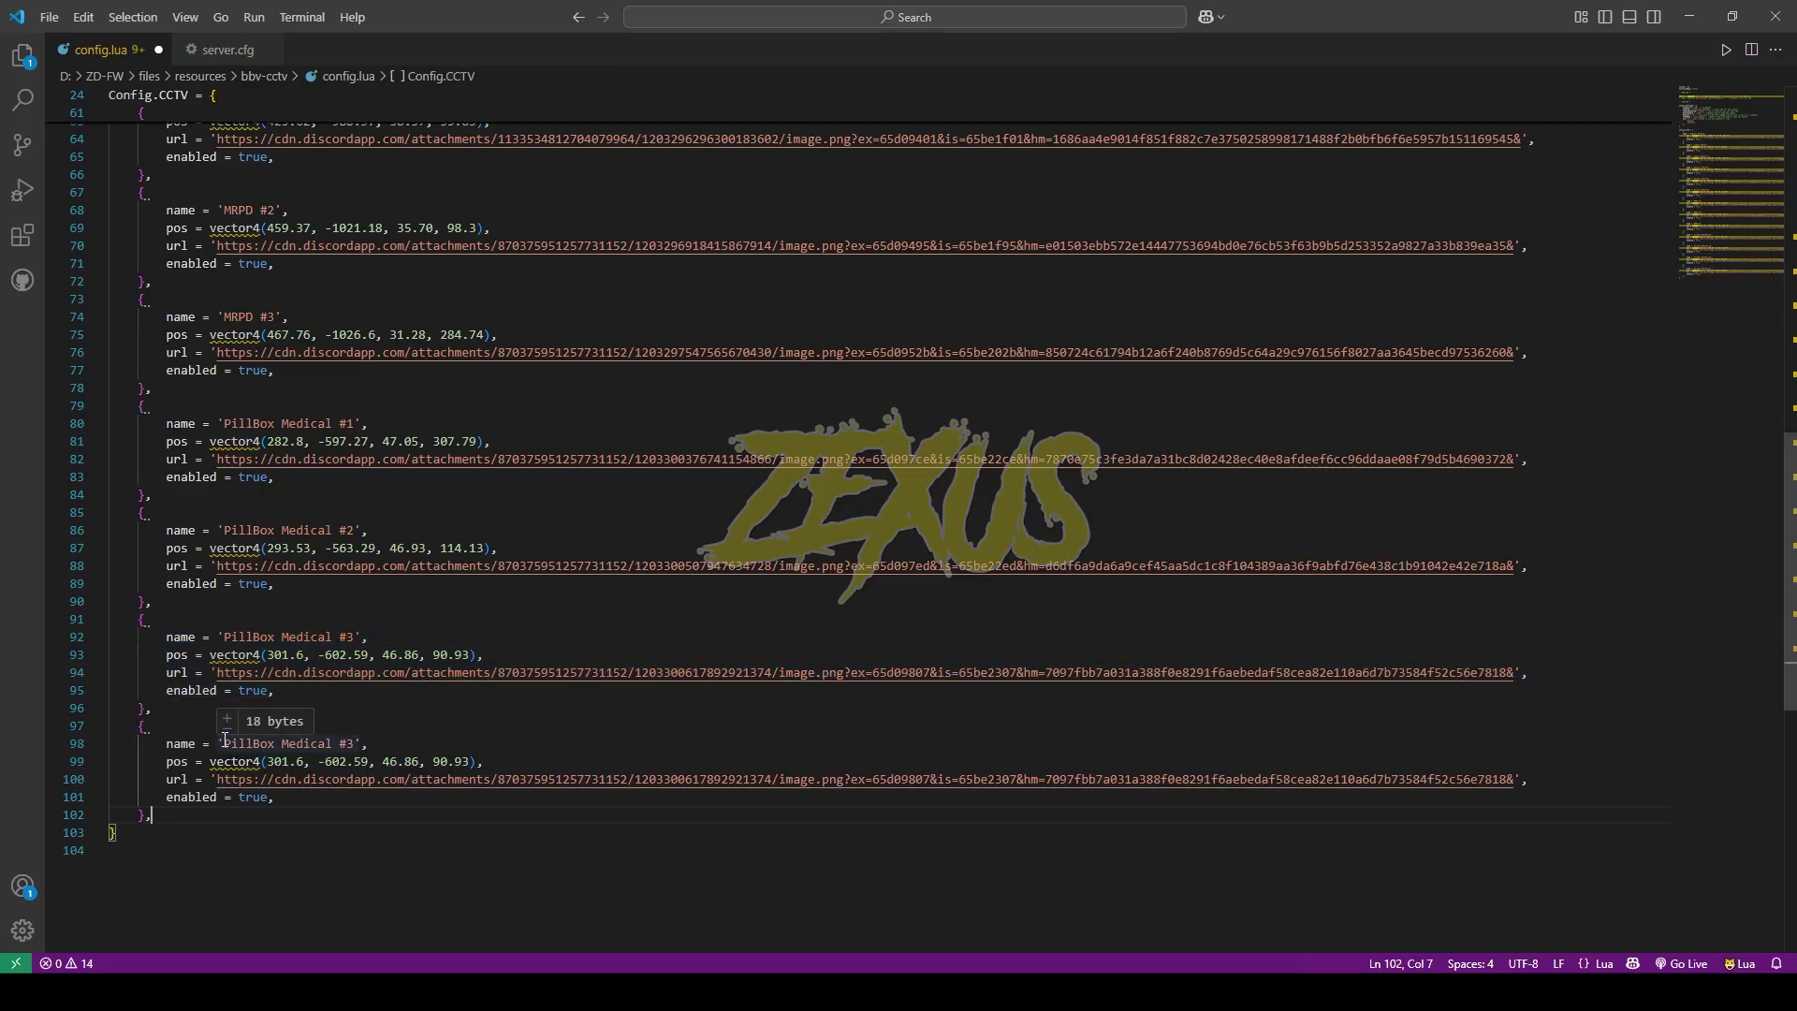
- Rename the duplicated camera entry to 'Zexus Camera'
drag(225, 743, 353, 743)
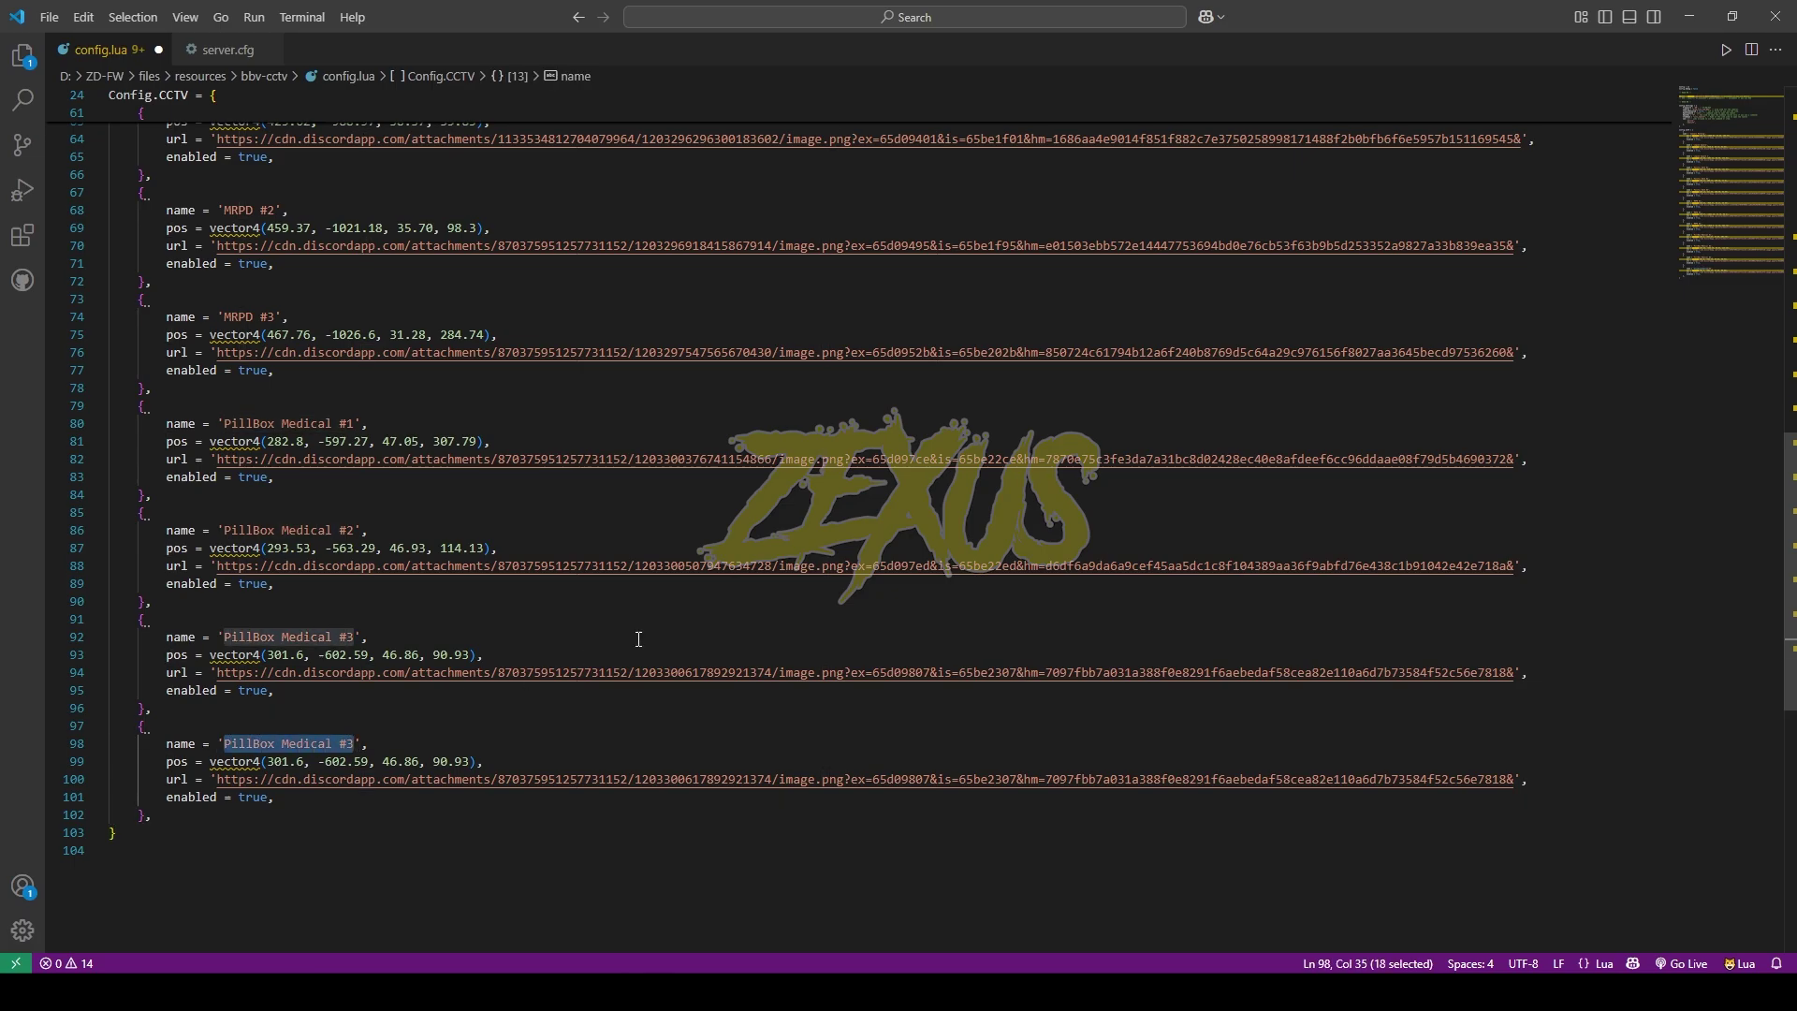
text(Zexus Camera)
click(501, 767)
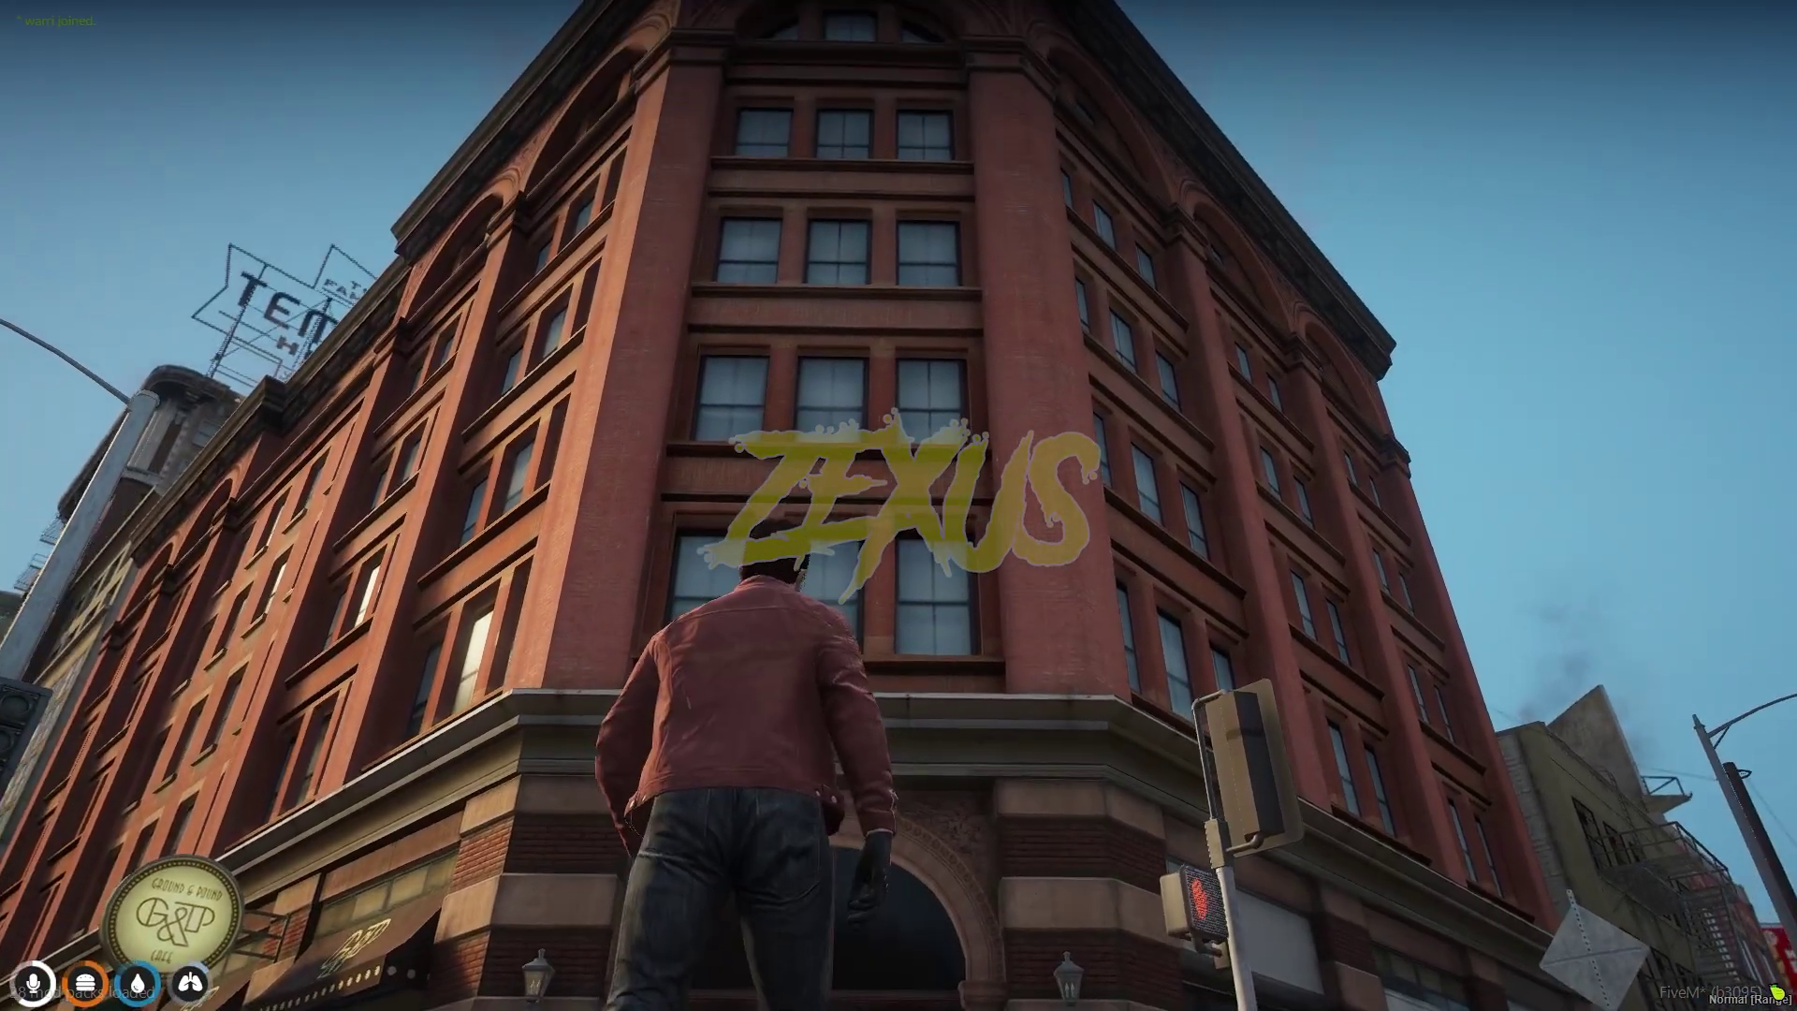
- In the game, enable noclip with /noclip and fly up beside the red corner building's upper windows
text(t/nocl)
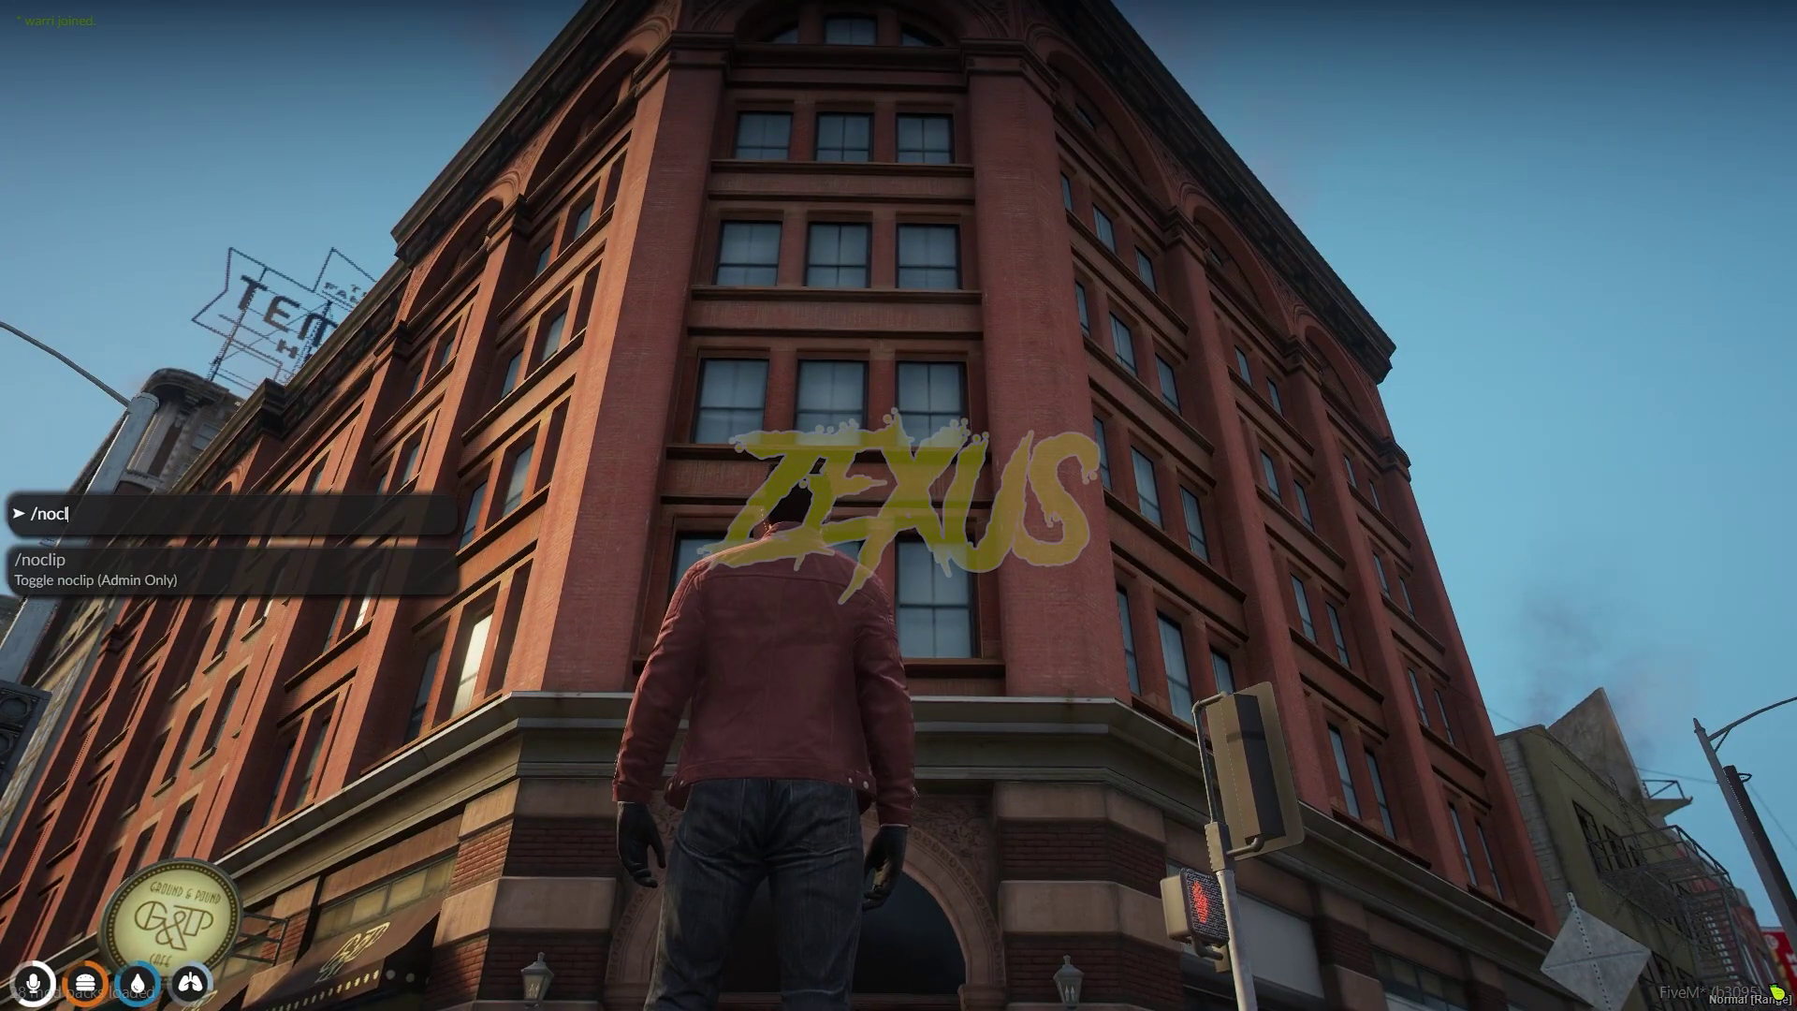
text(ip)
key(Return)
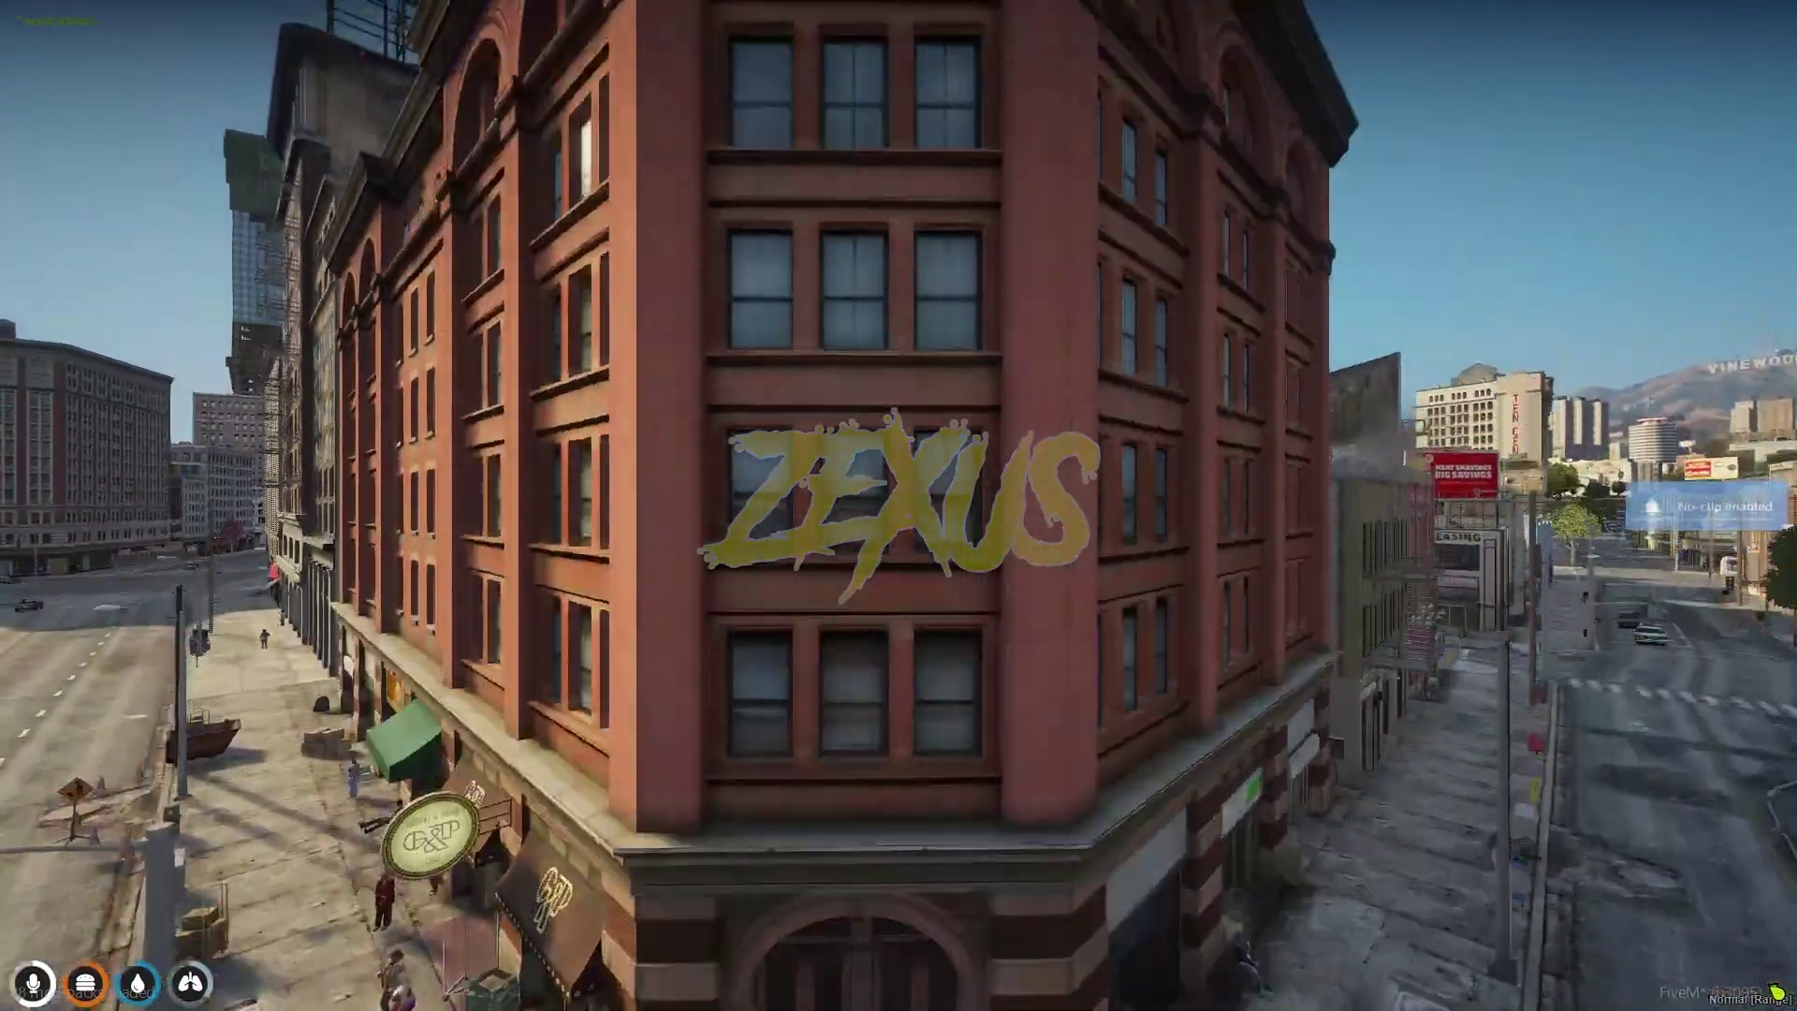
- Copy the position with /vector4 and set the Zexus Camera pos in config.lua to vector4(383.45, -1025.07, 43.49, 229.99)
text(t/v)
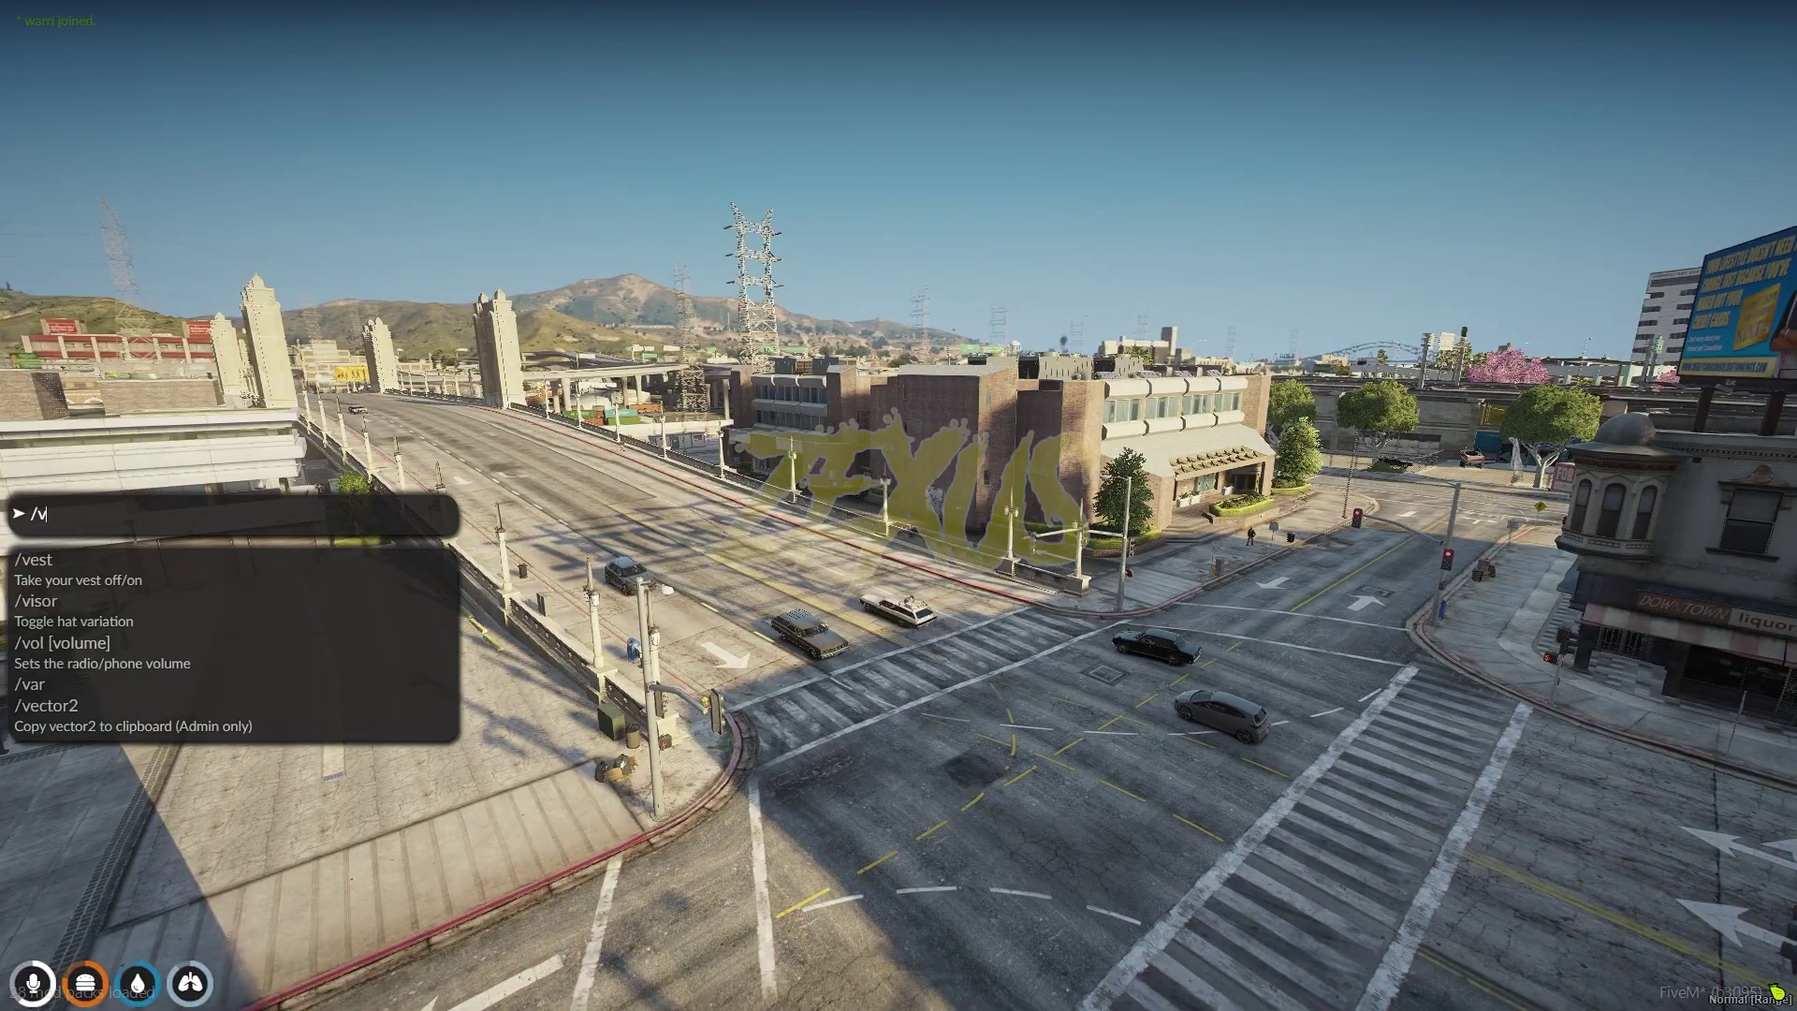
text(ector4)
key(Return)
key(alt+Tab)
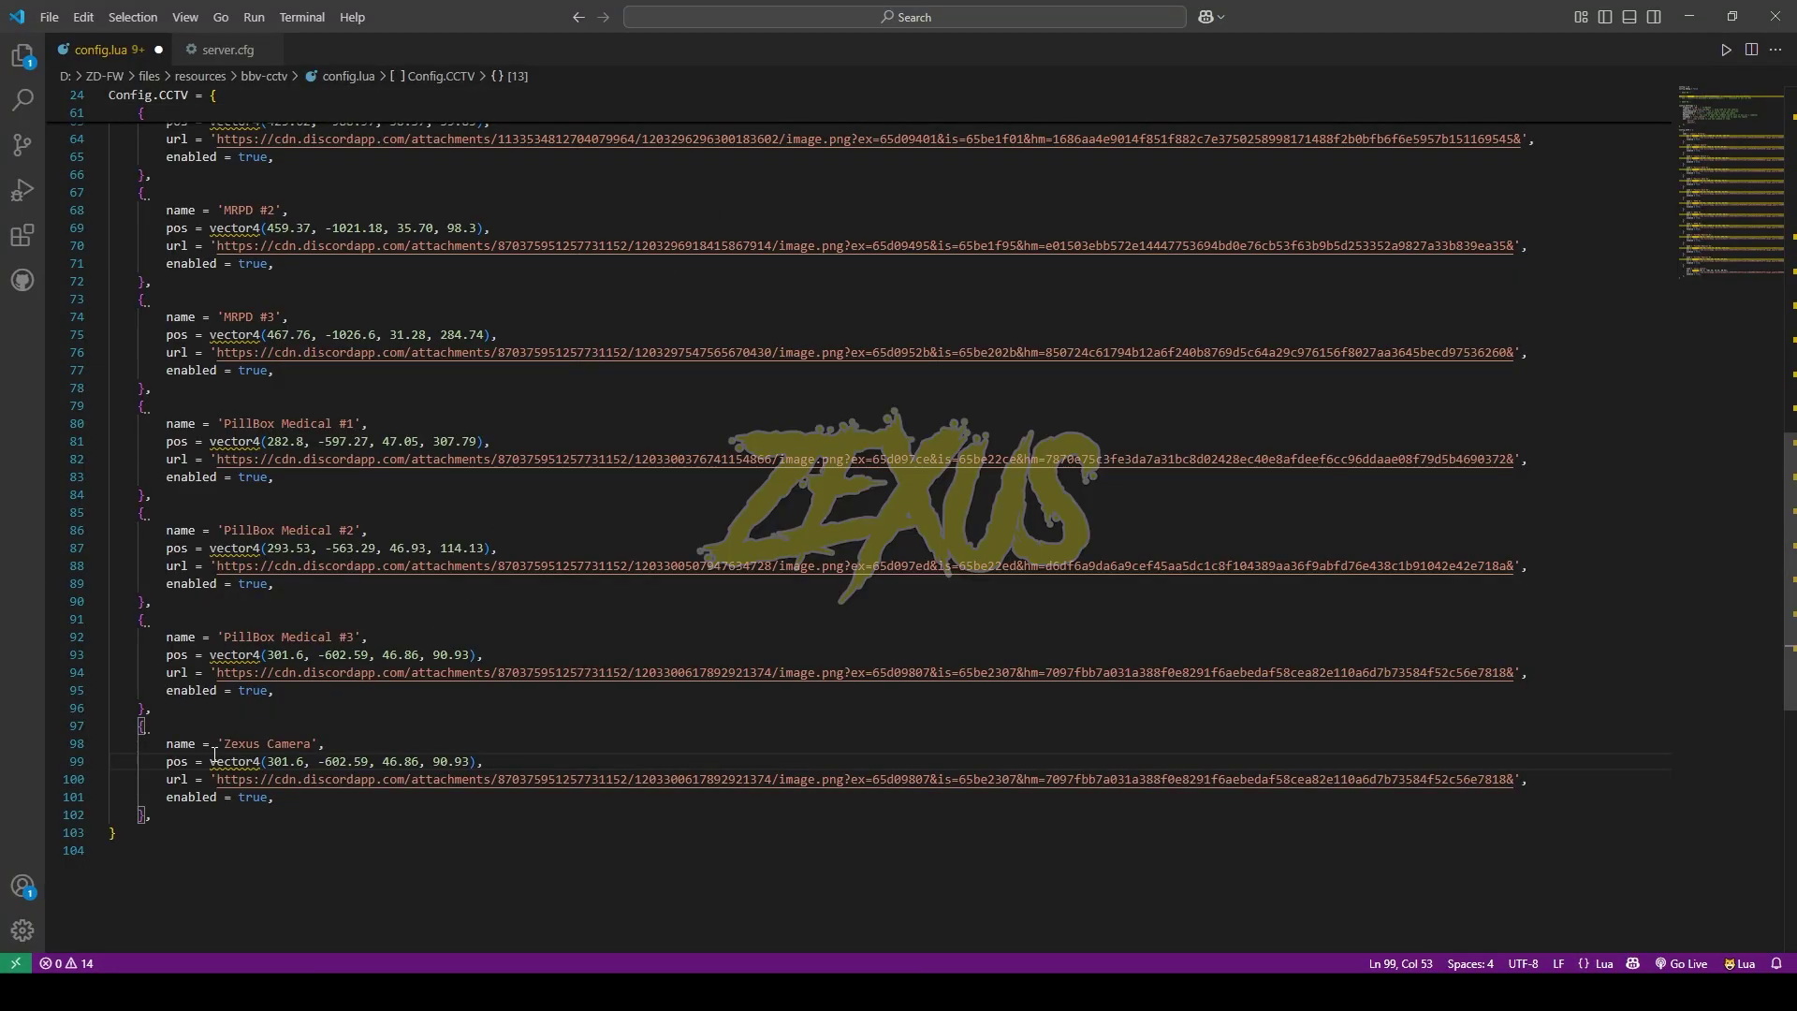
drag(211, 761, 225, 761)
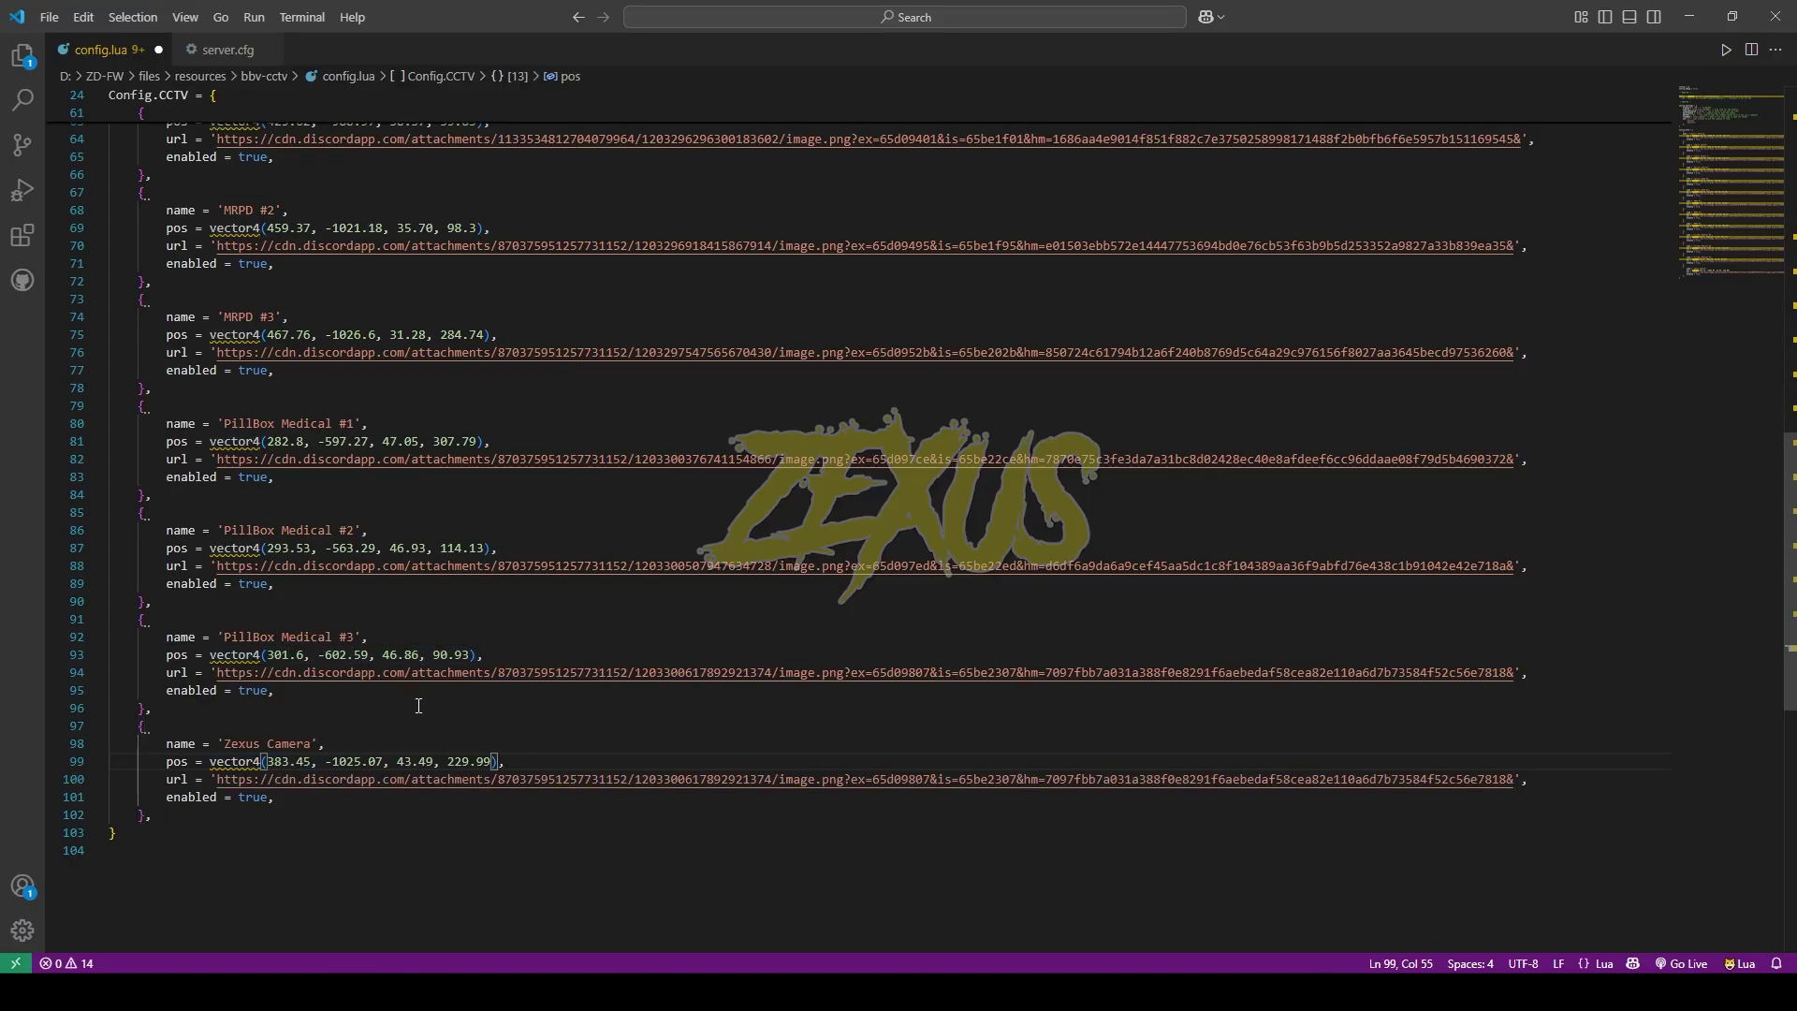
- Switch back to the game and restart the bbv-cctv resource from the console
key(alt+Tab)
text(restart )
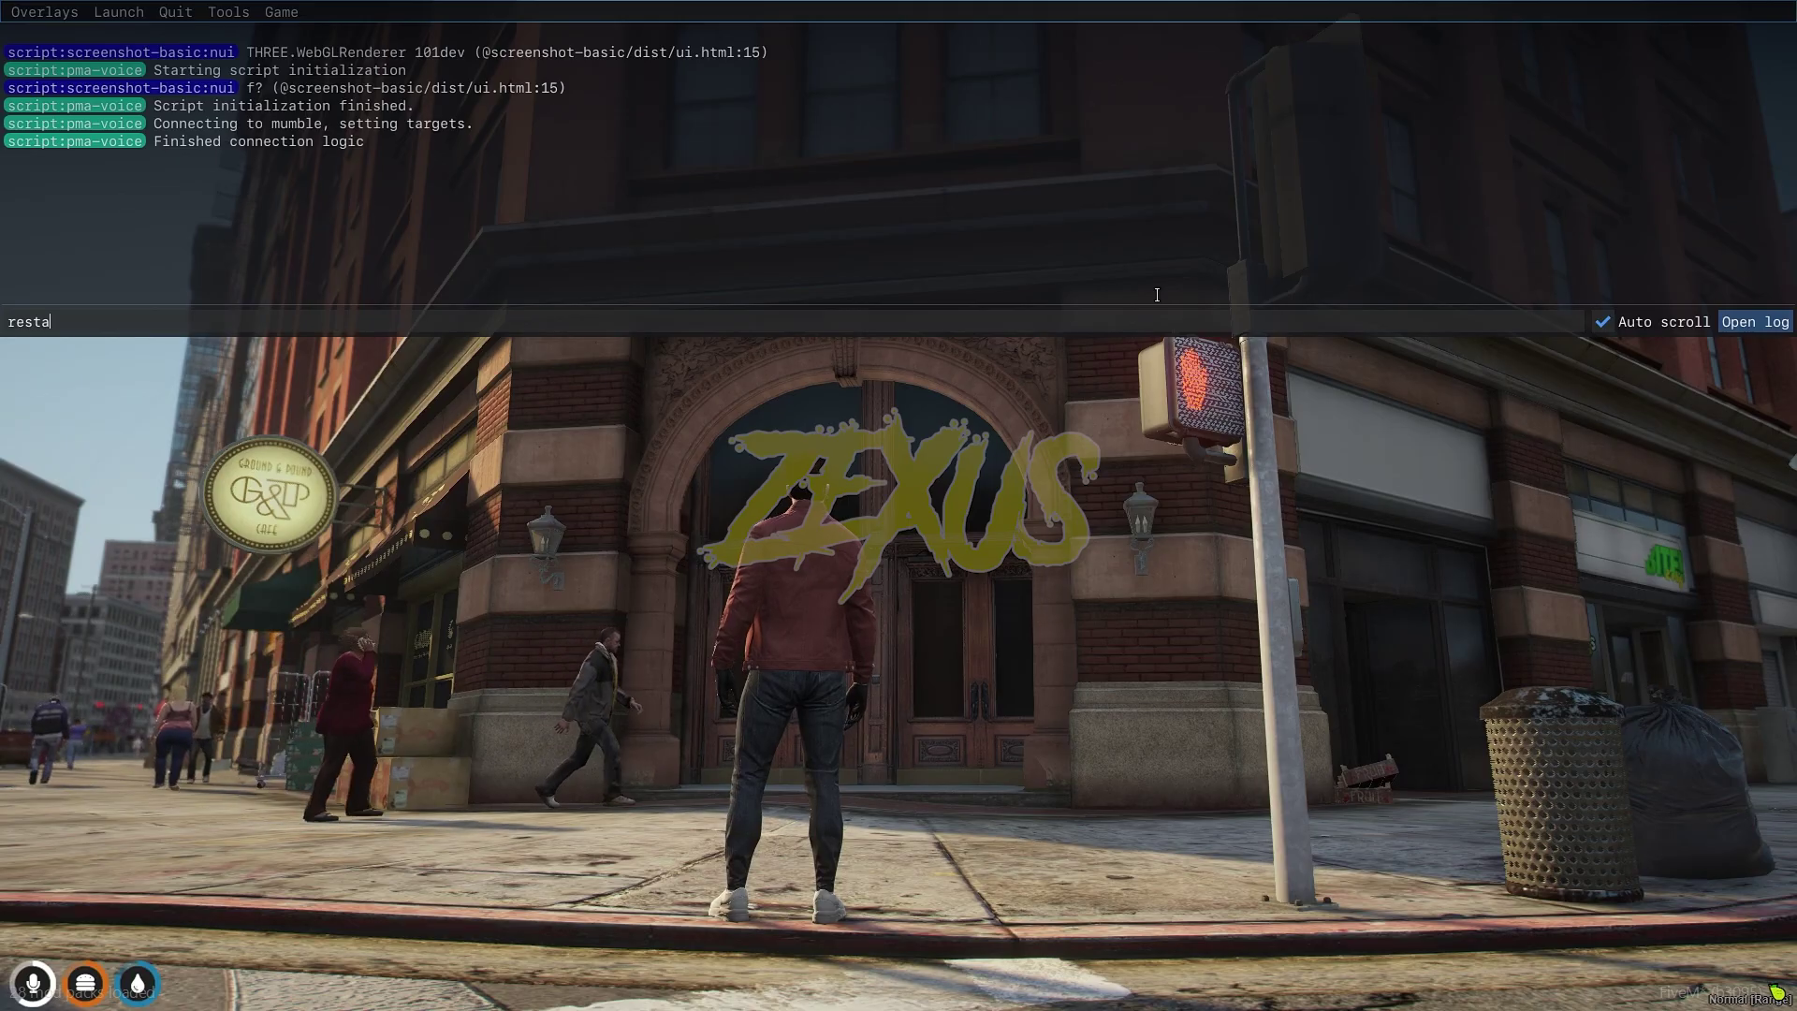
text(bbv-cctv)
key(Return)
key(F8)
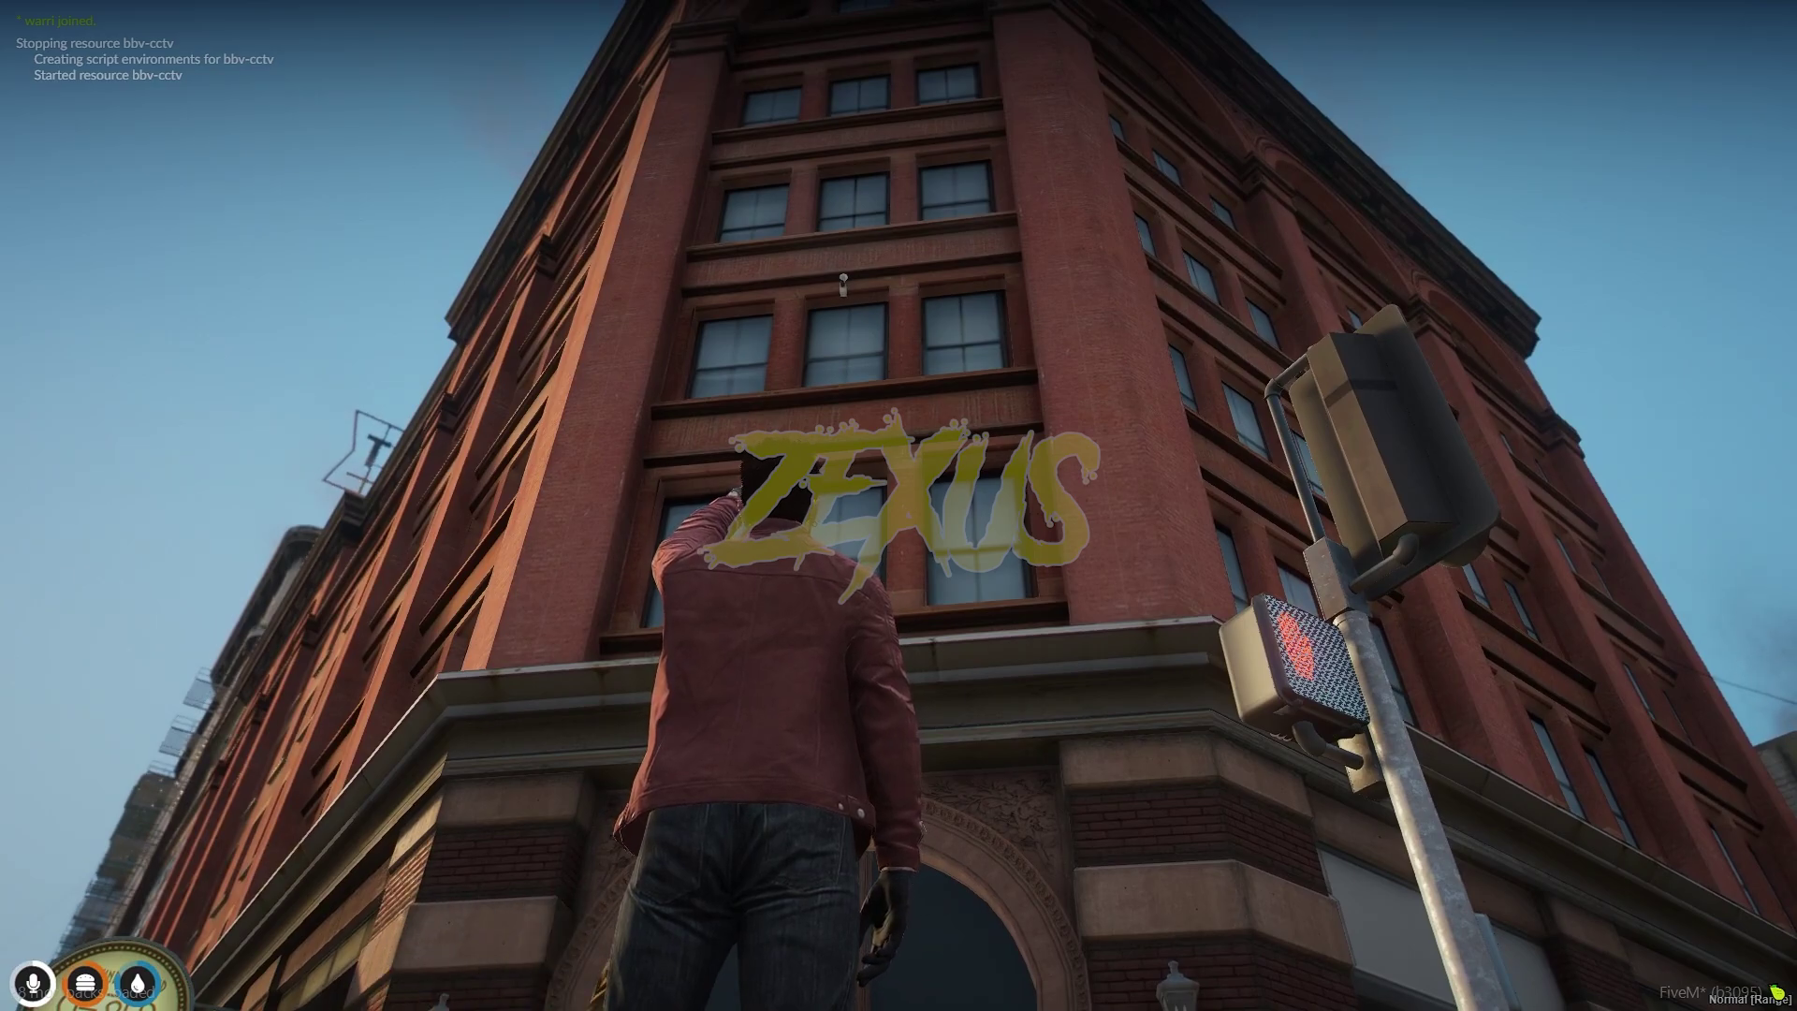
- Open the CCTV tablet, view the Zexus Camera at the end of the list and pan it right
key(1)
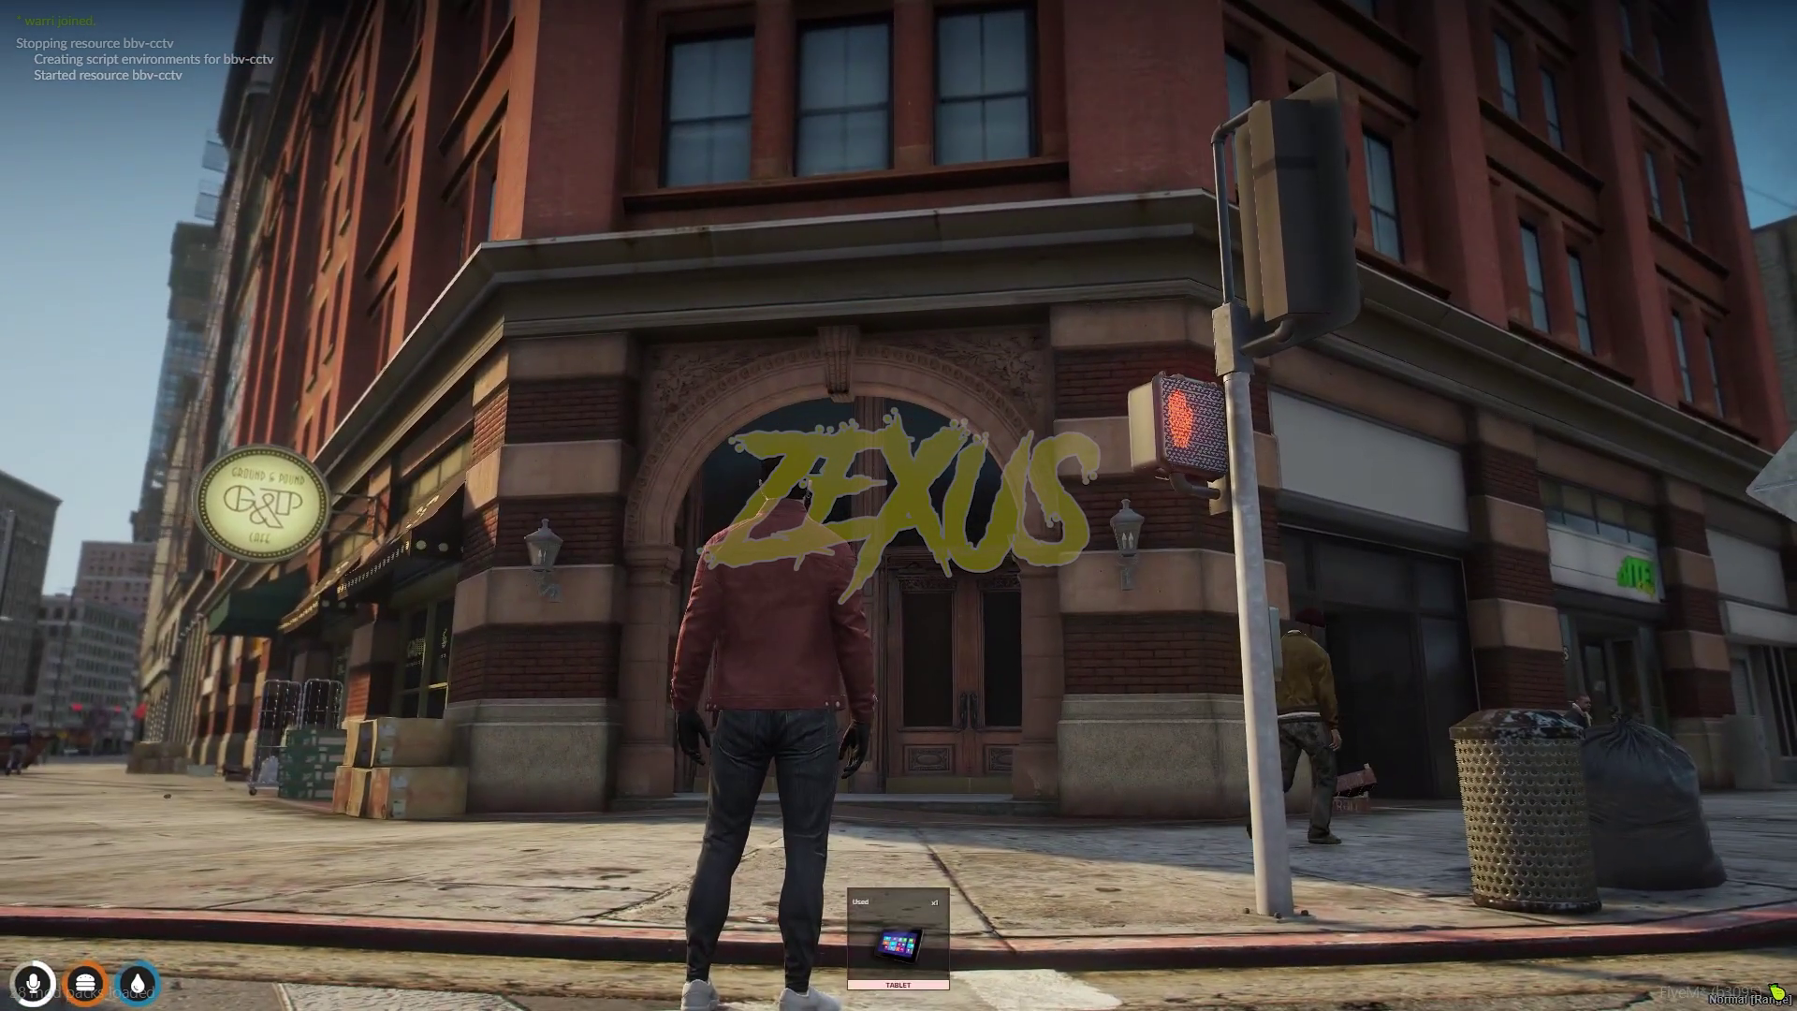
scroll(545, 734, down, 5)
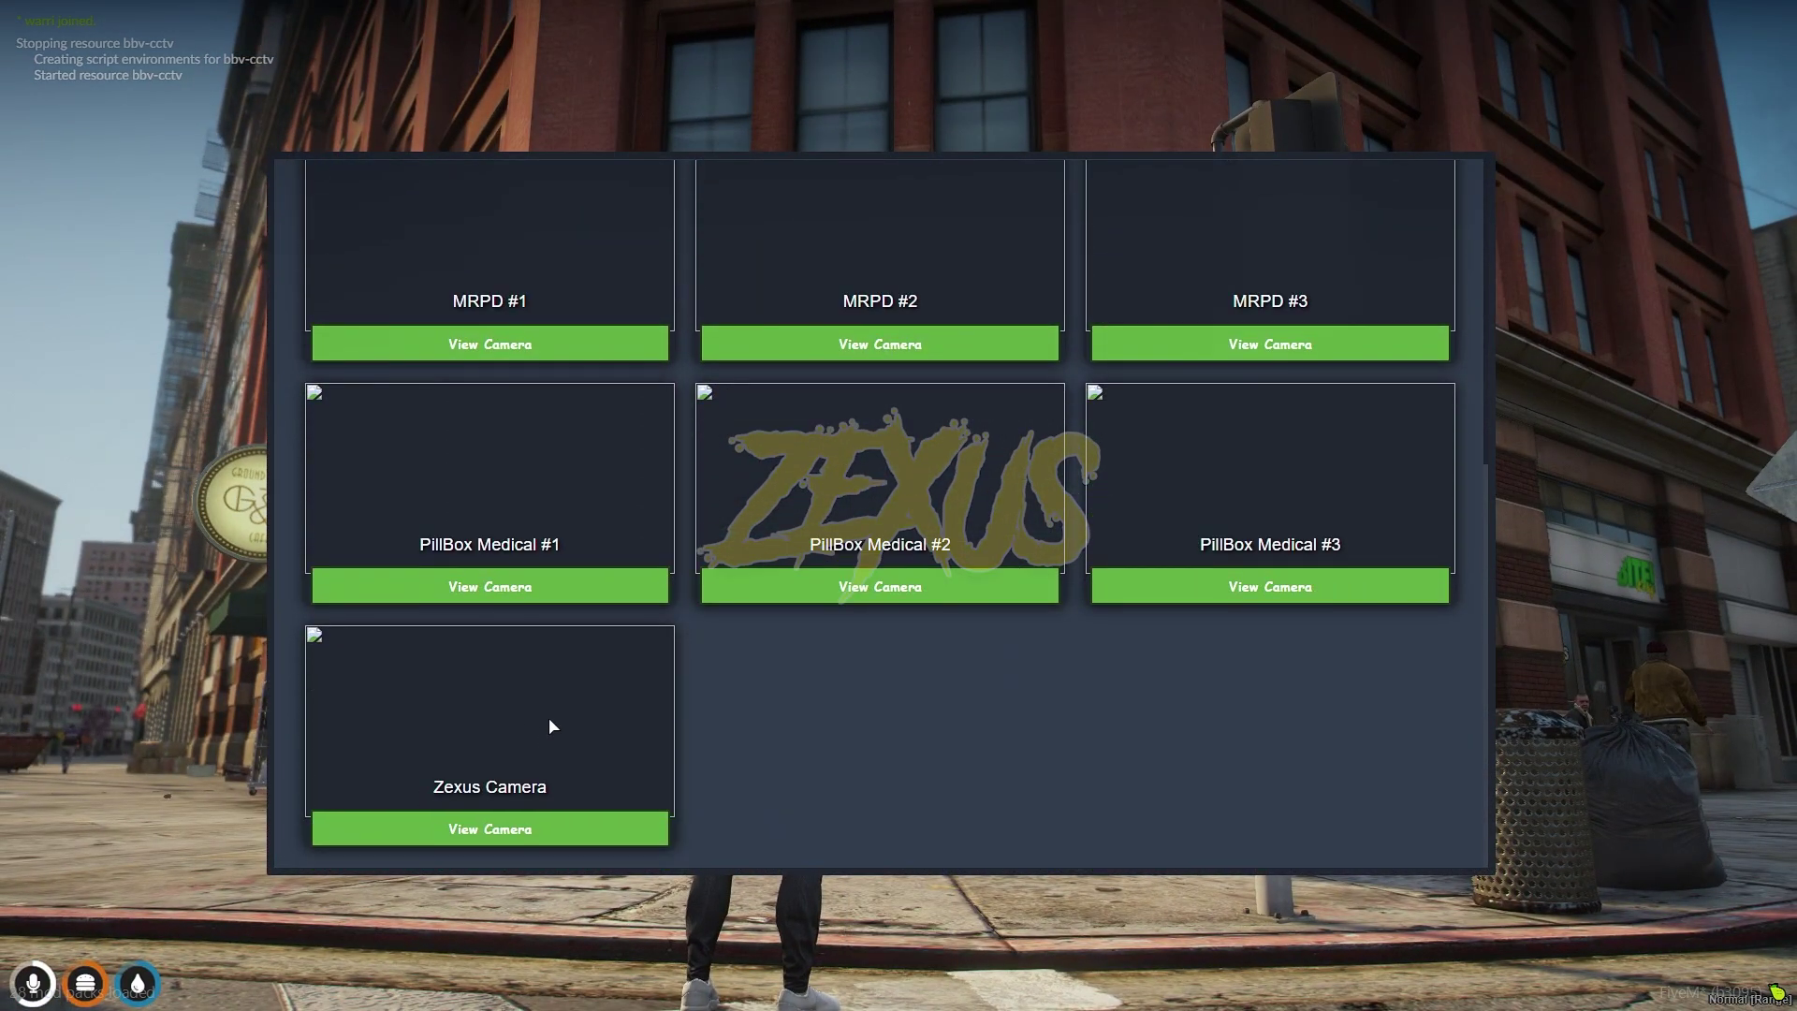
click(489, 828)
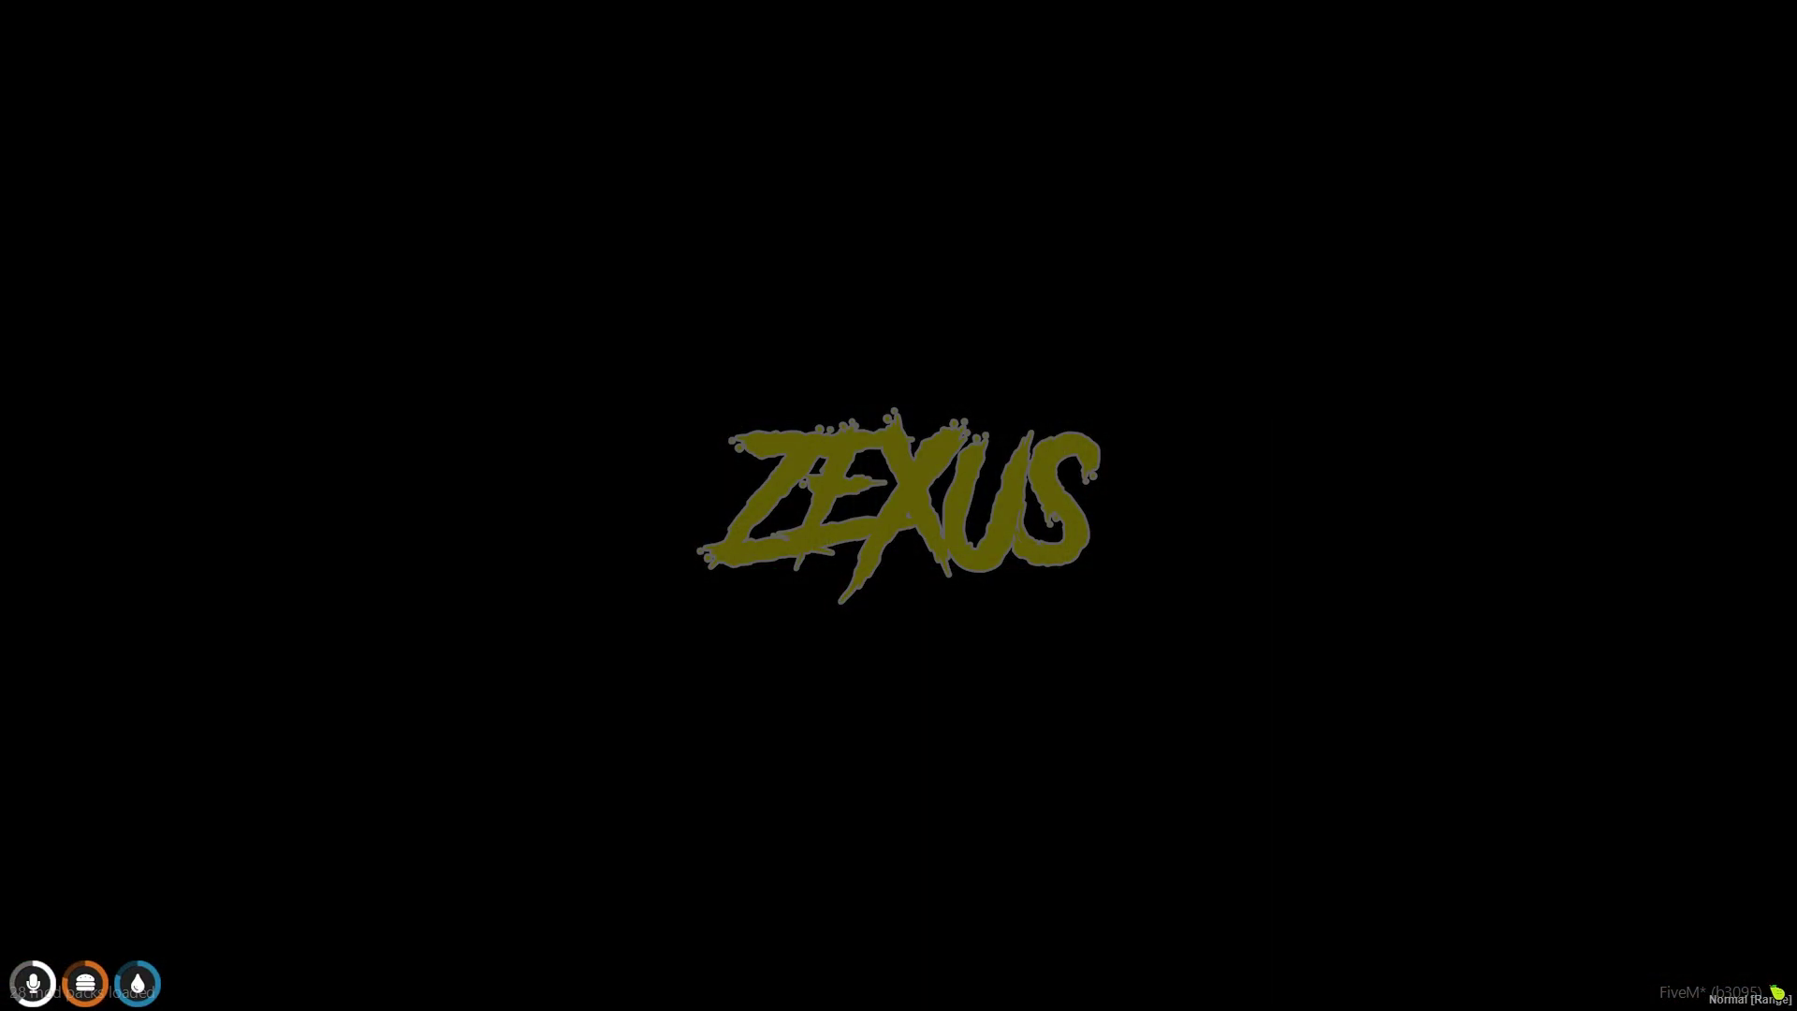
key(d)
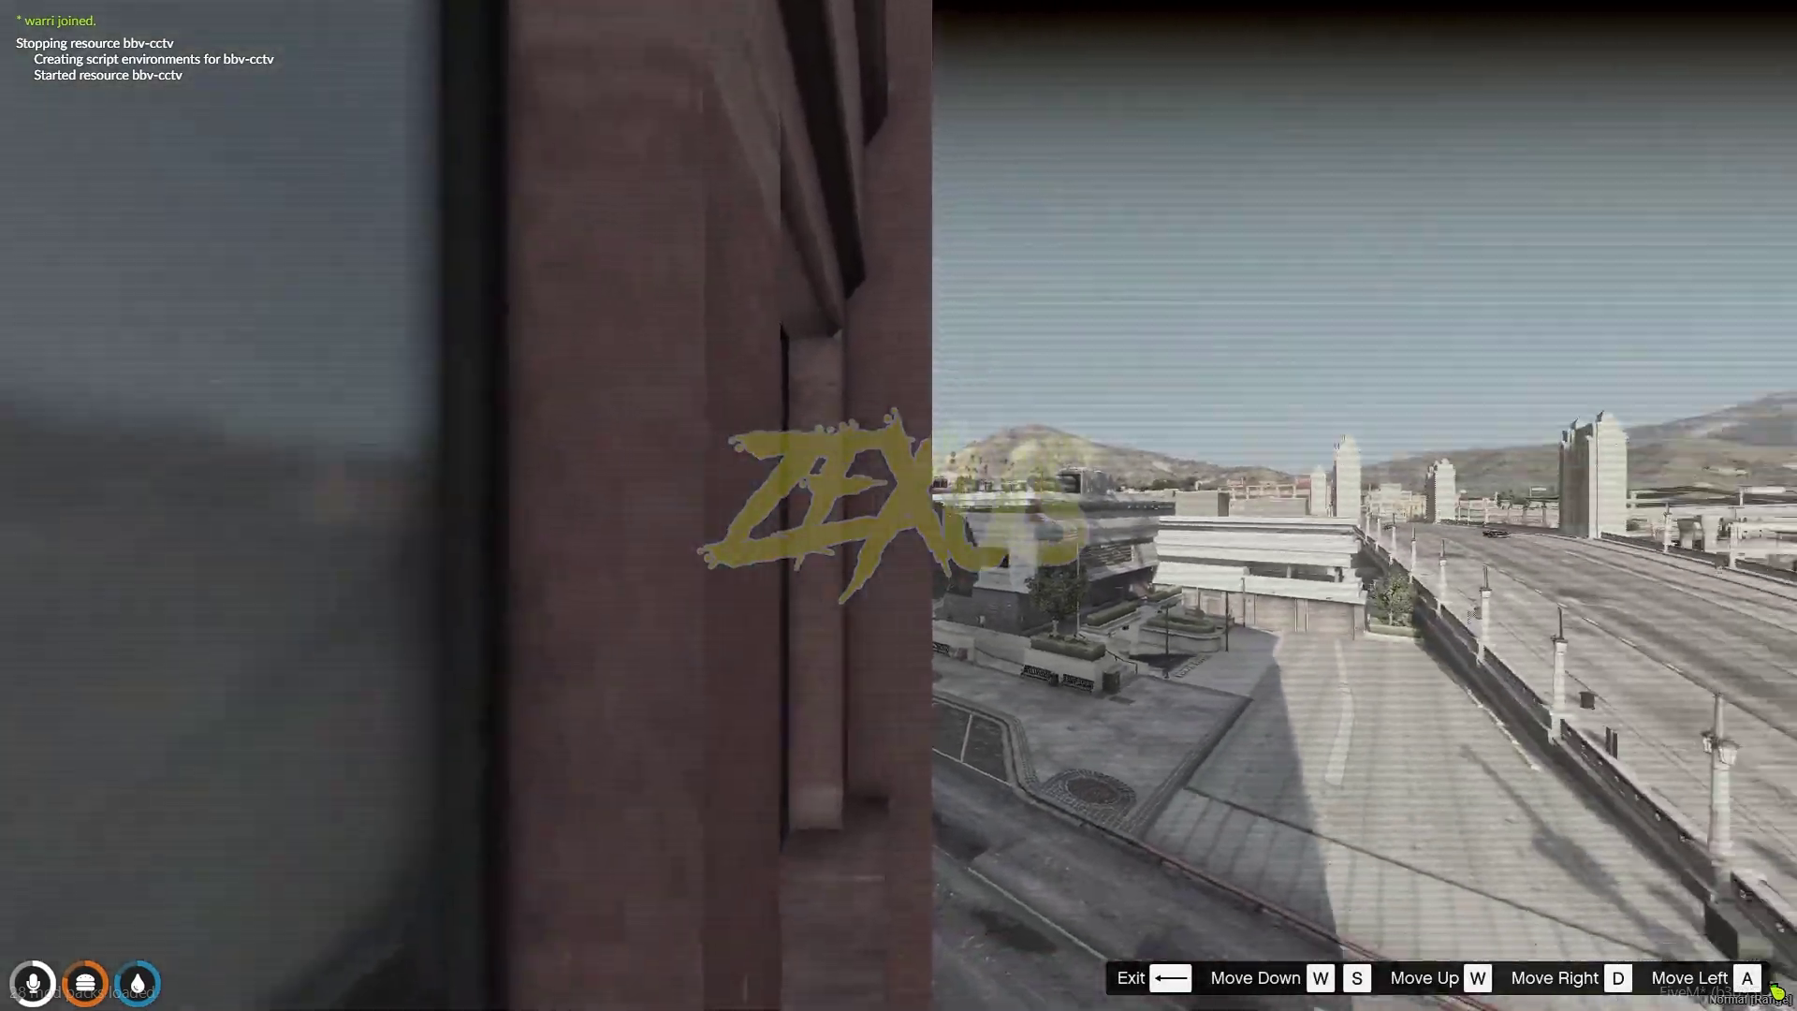
- Test the Zexus Camera's movement by tilting it up and down and panning both ways over the intersection, and exit the camera view
key(s)
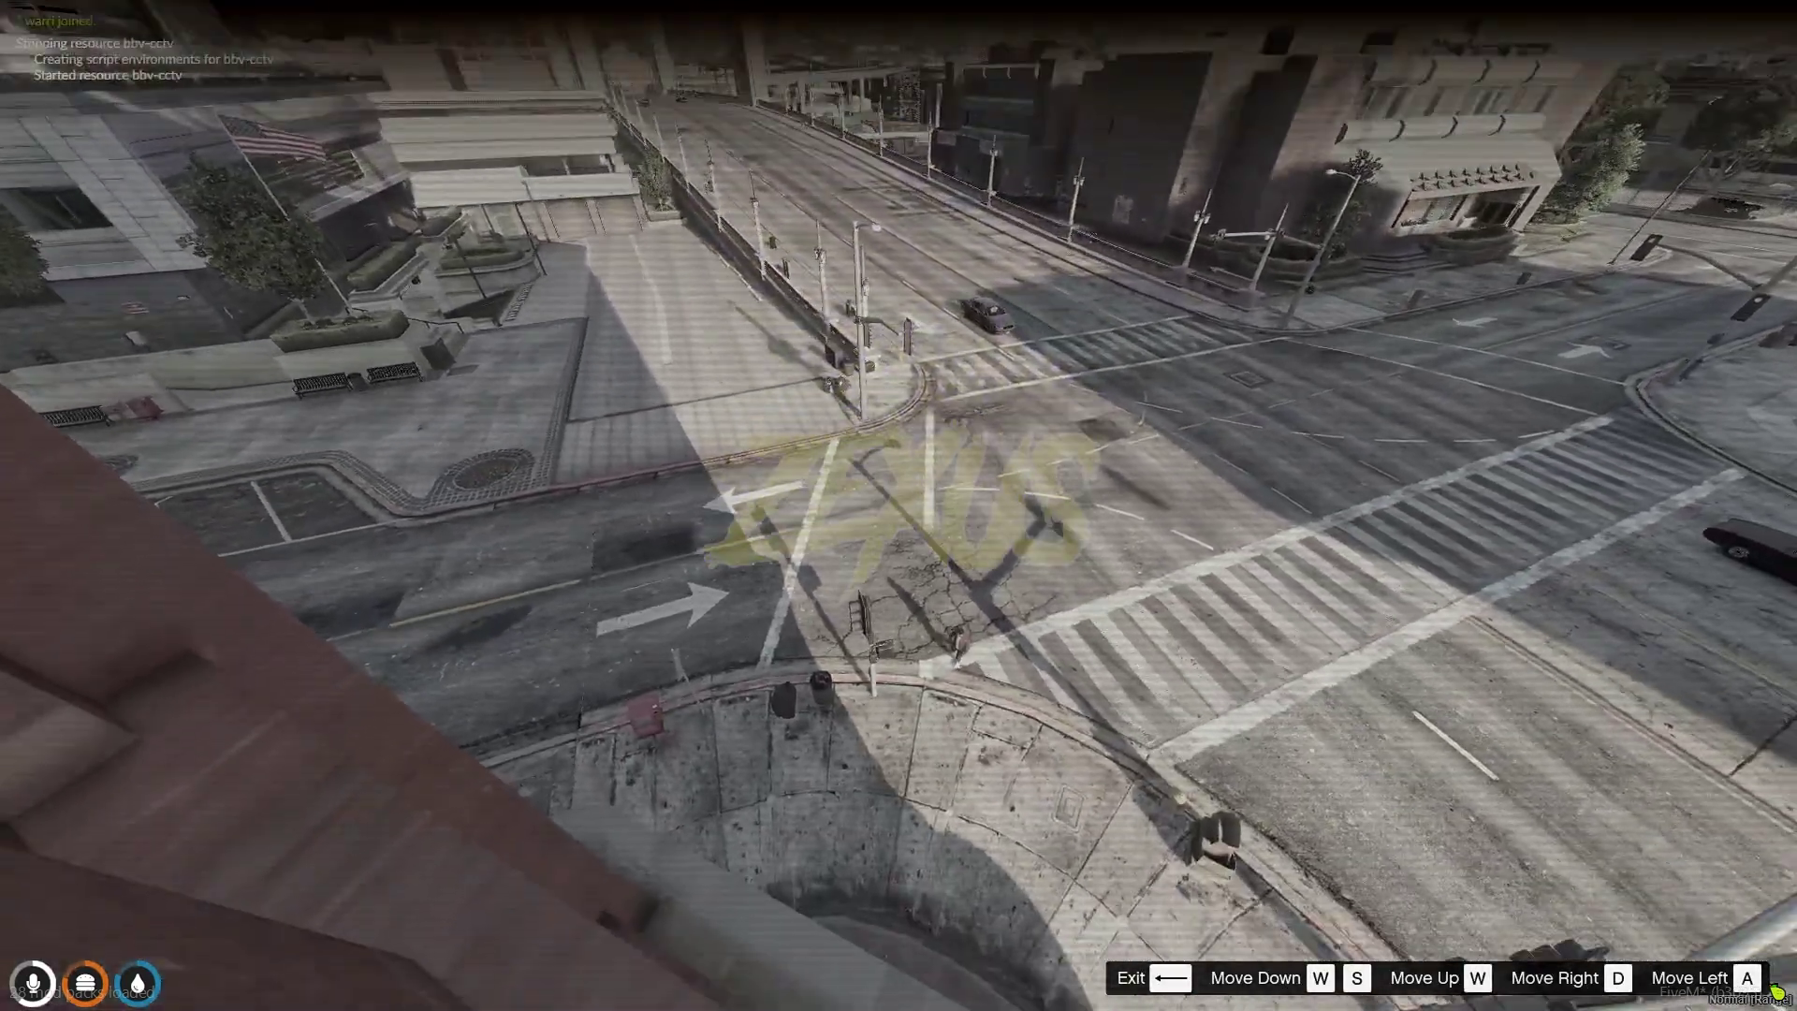
key(a)
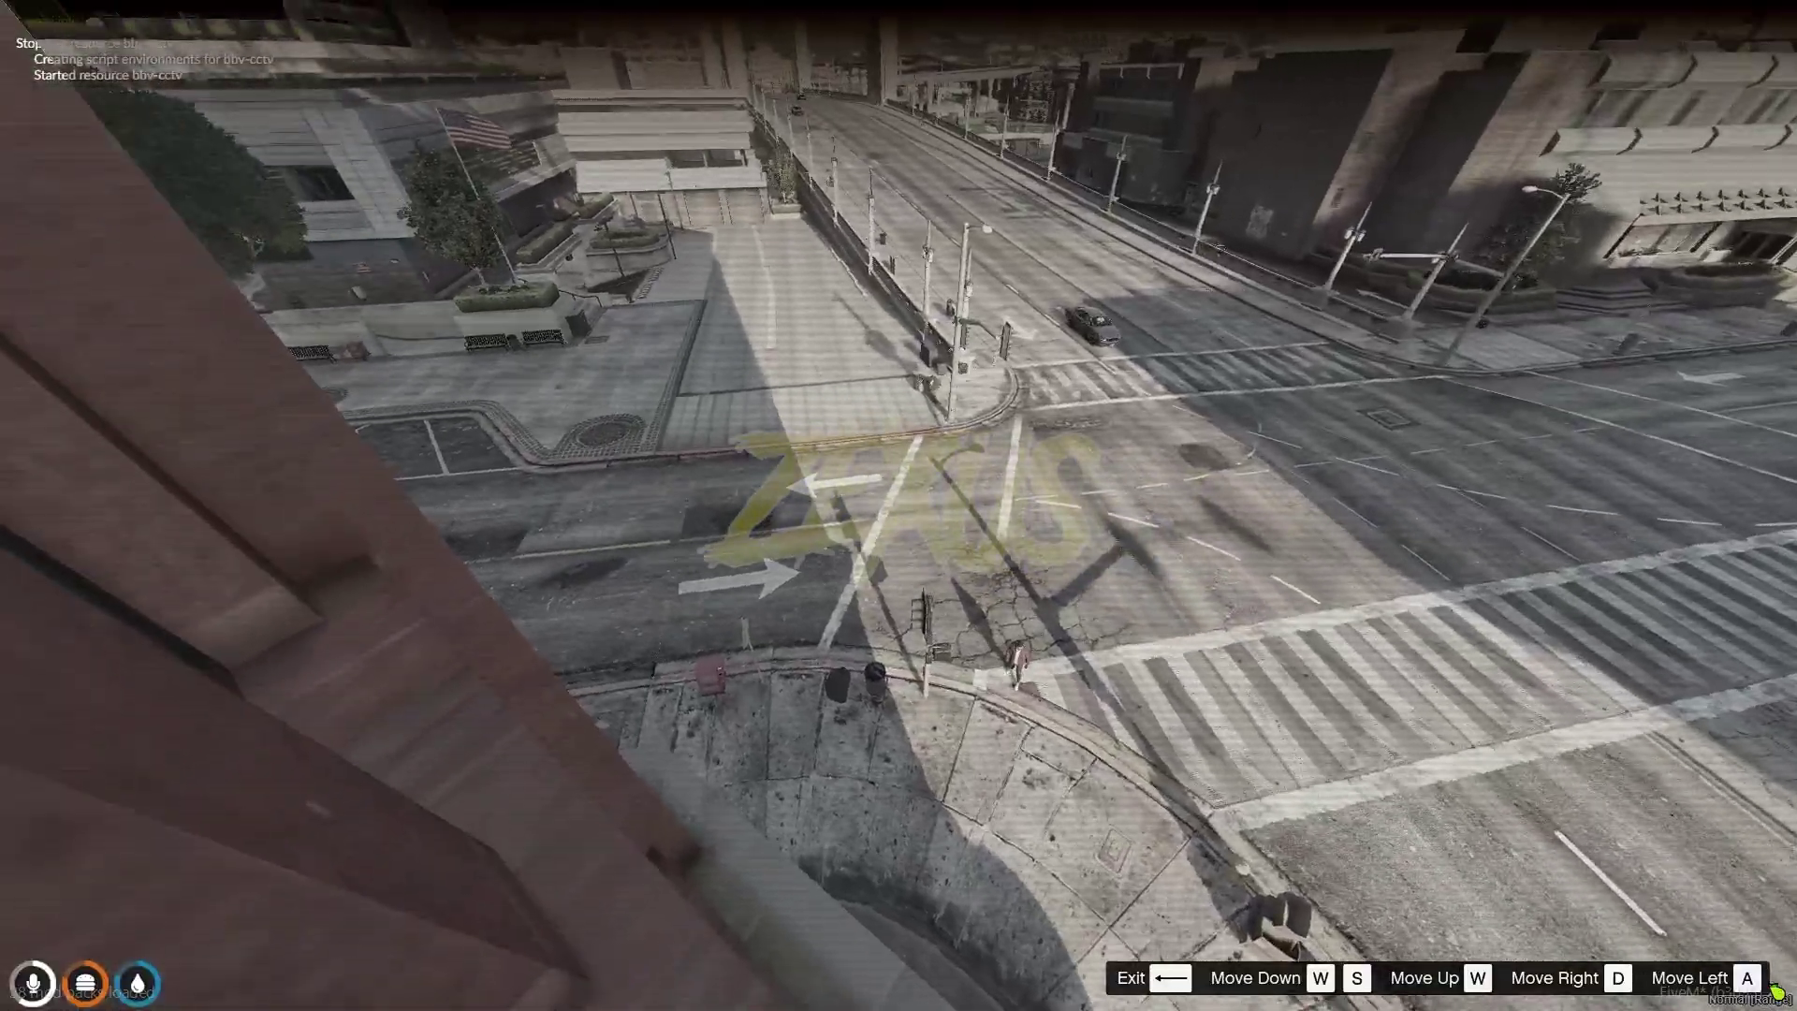
key(d)
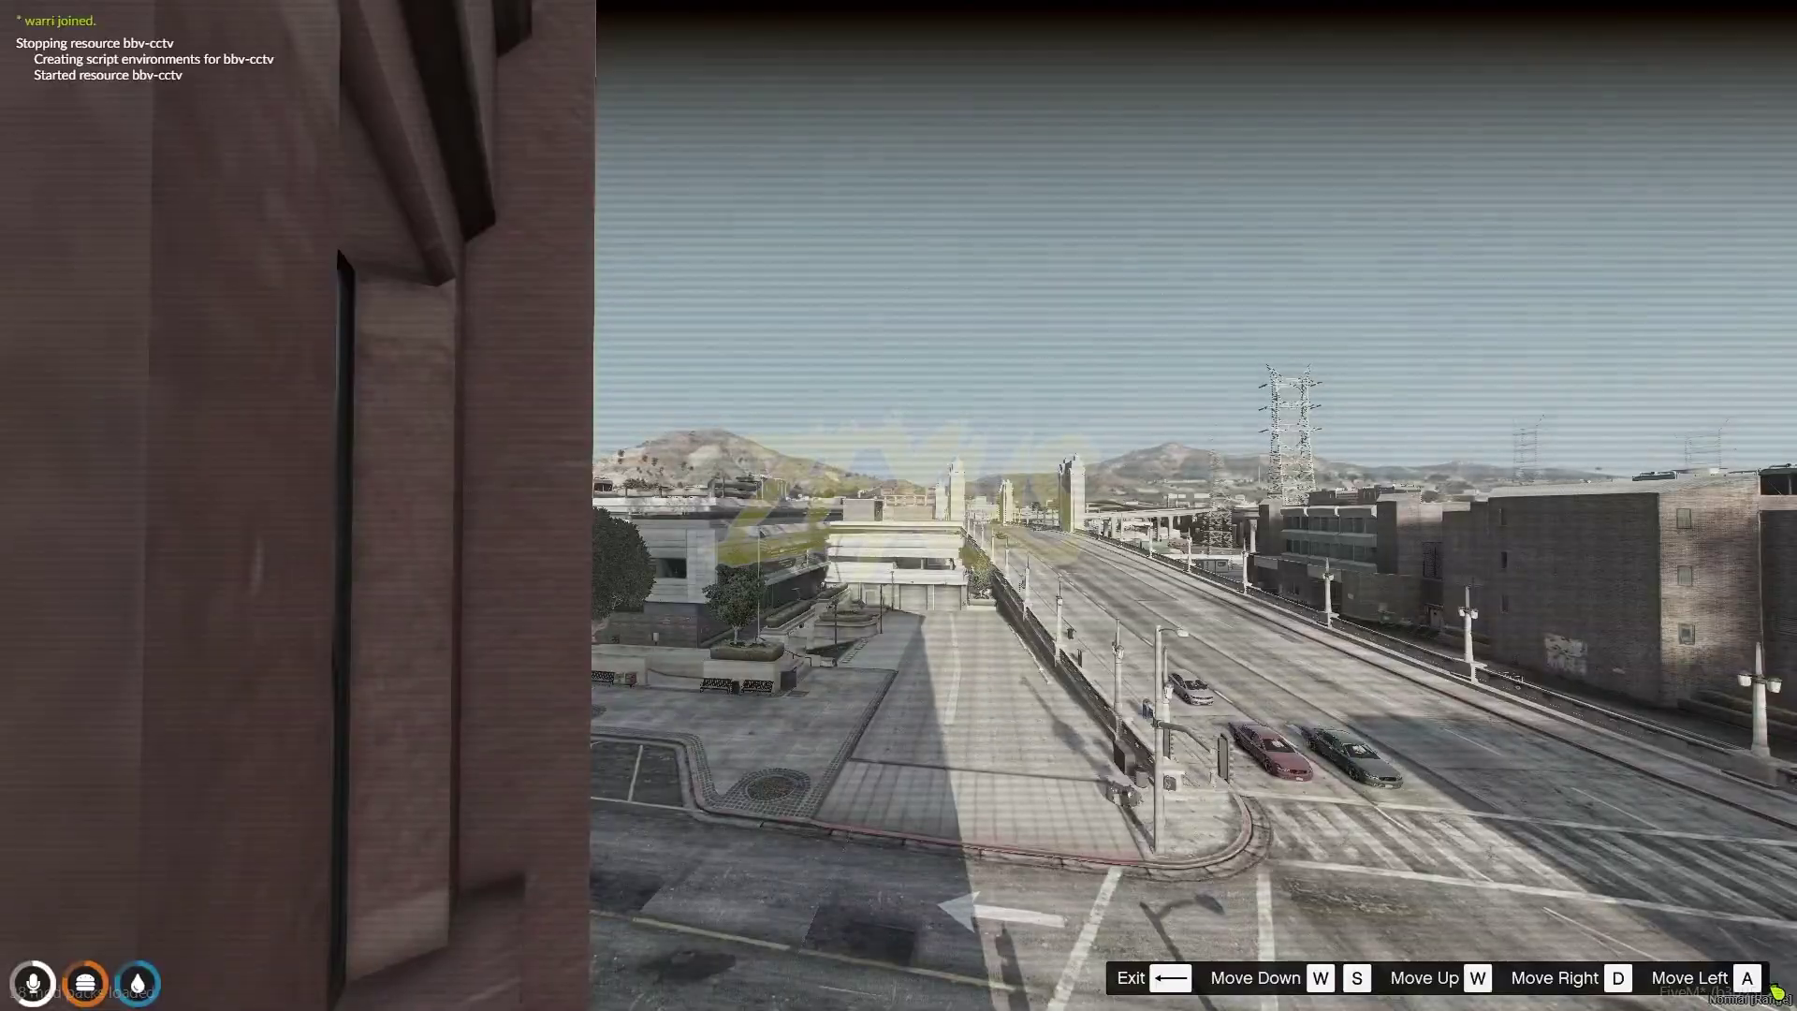
key(d)
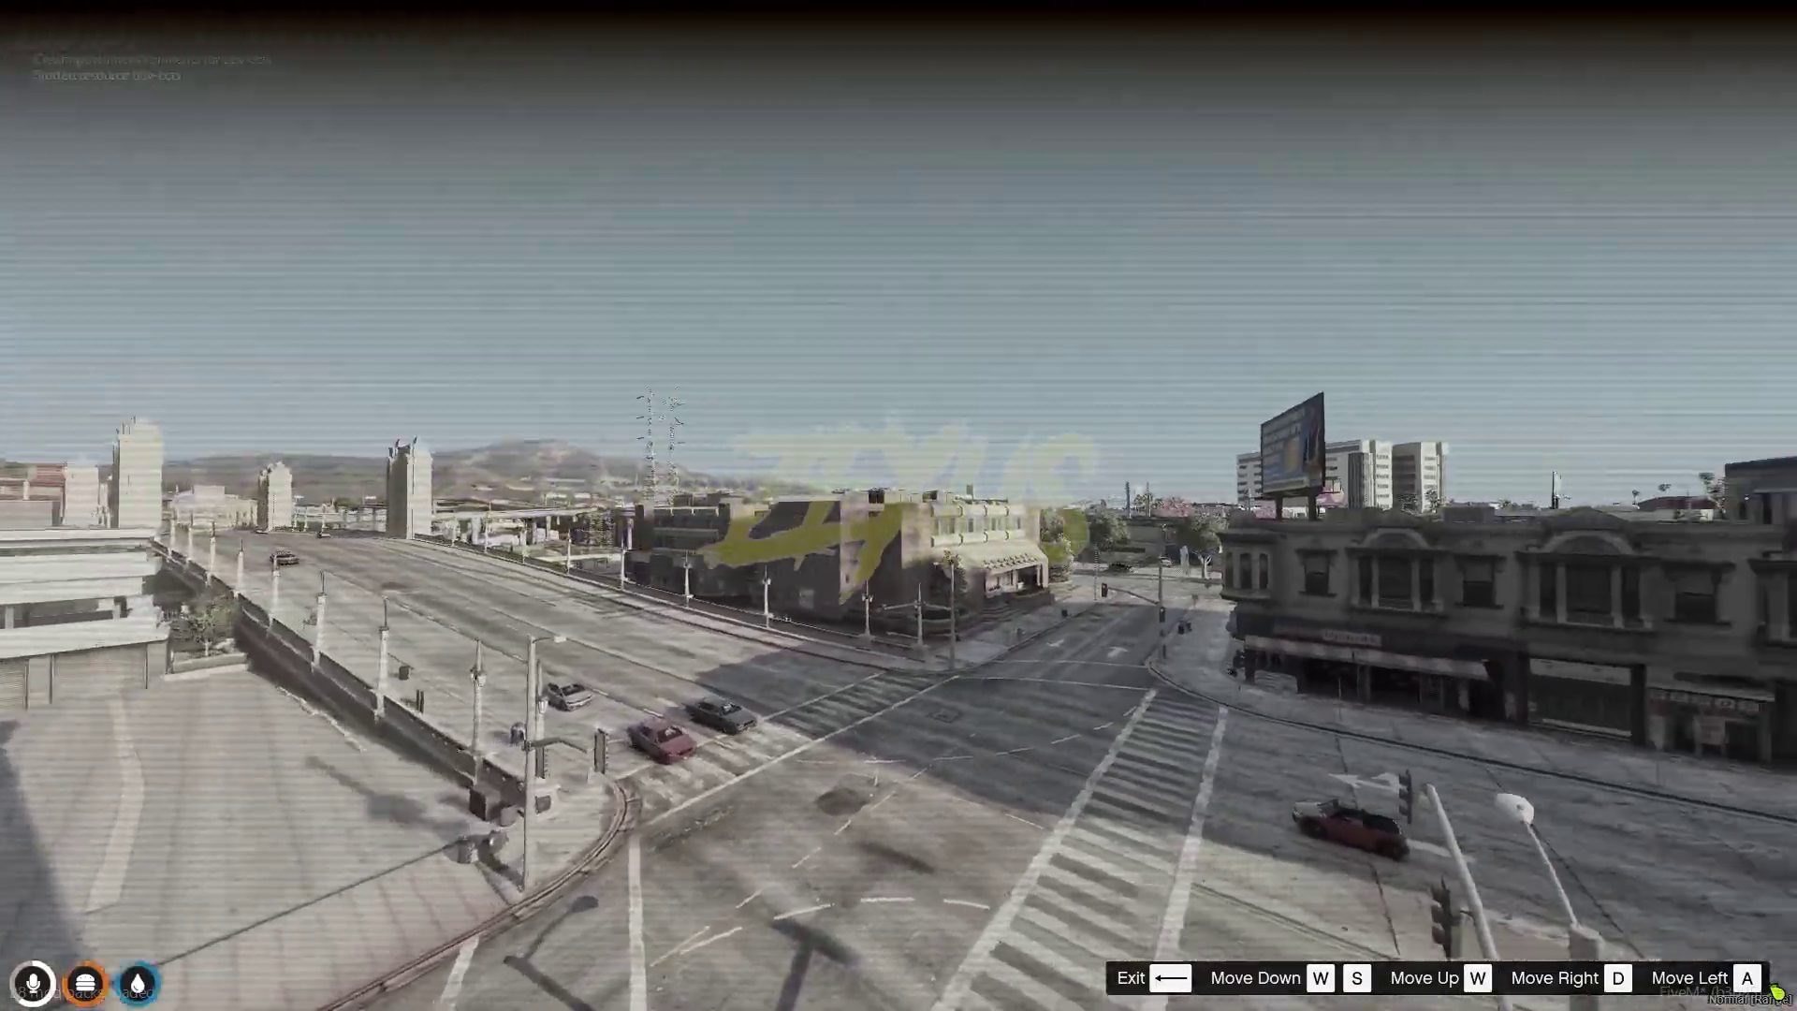
key(d)
key(s)
key(a)
key(a)
key(s)
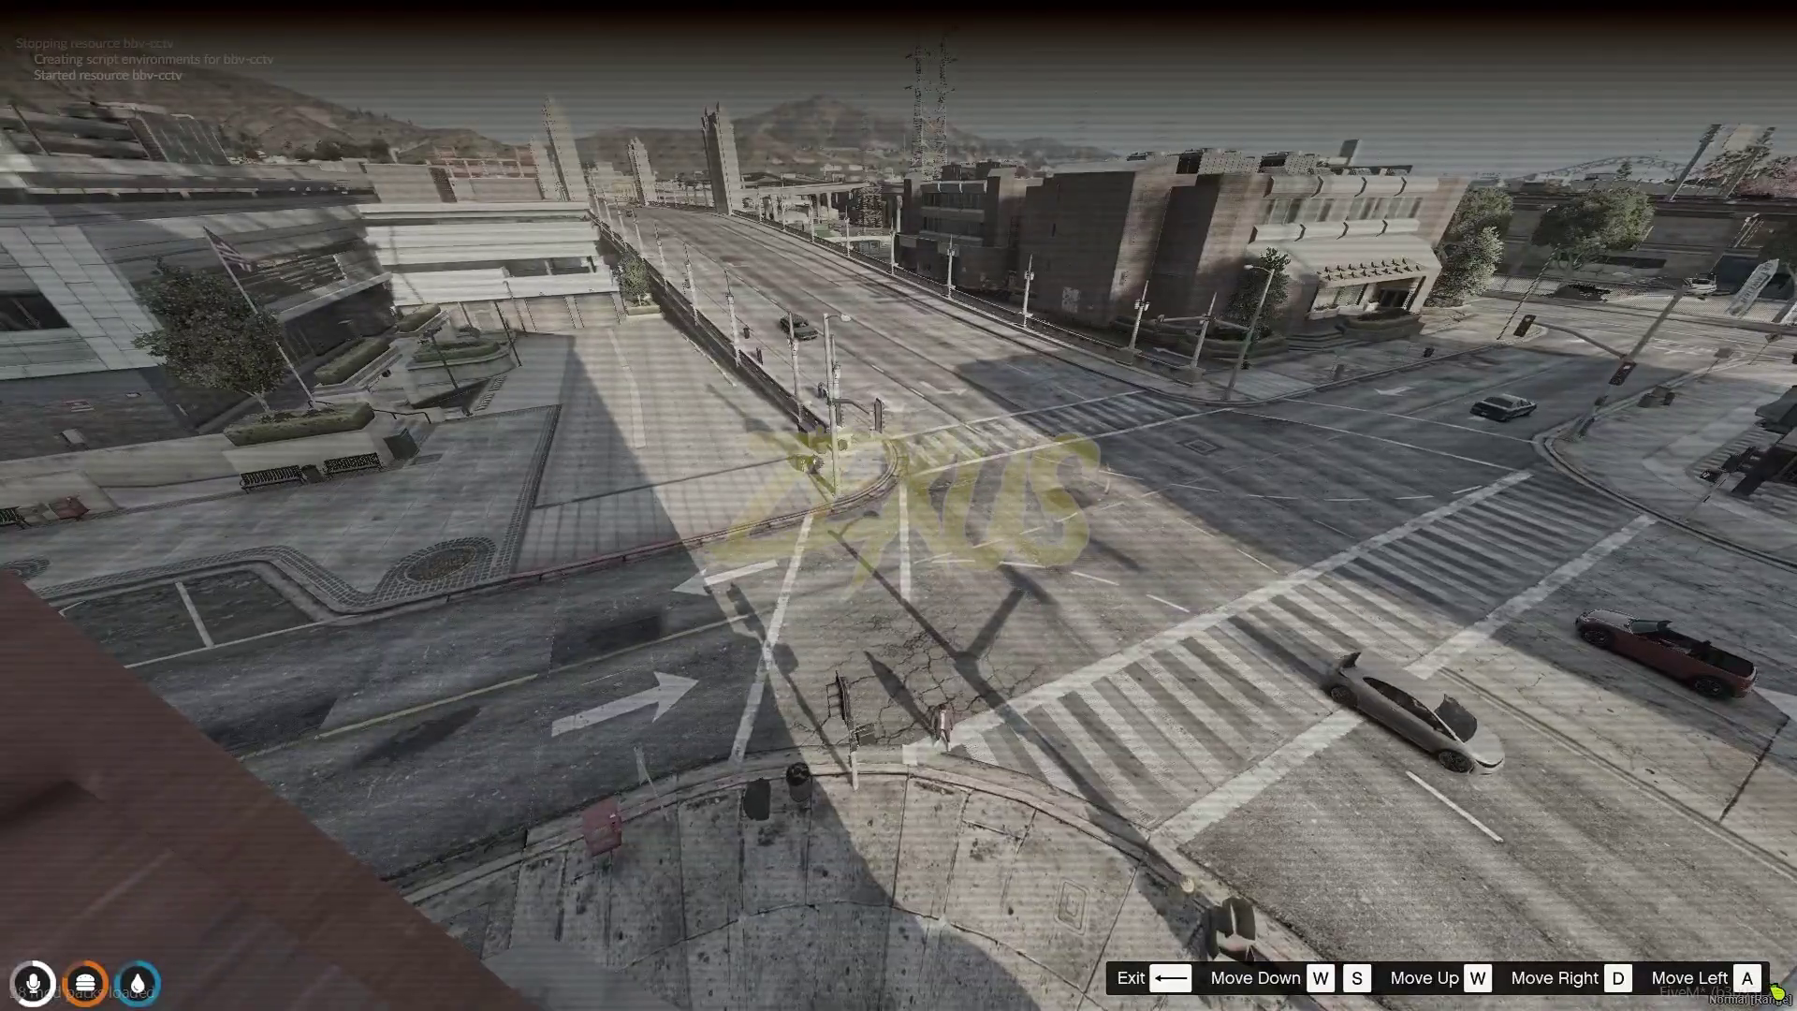
key(w)
key(s)
key(d)
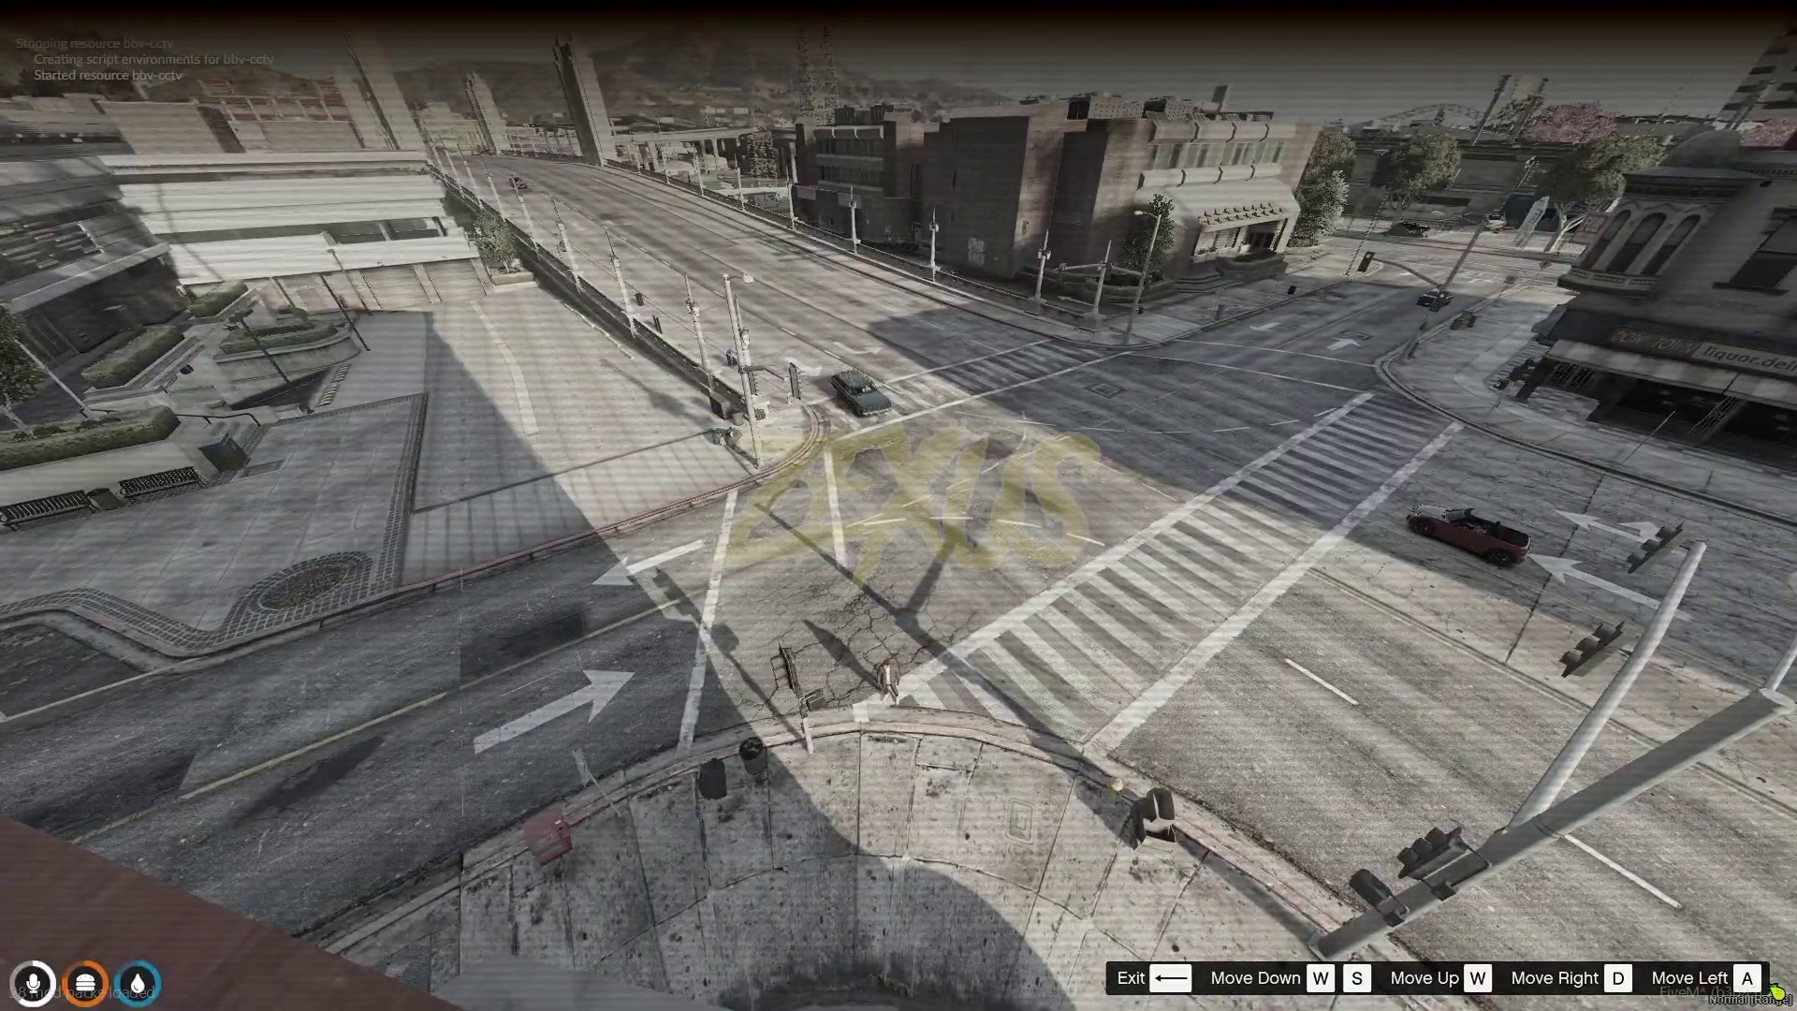
key(BackSpace)
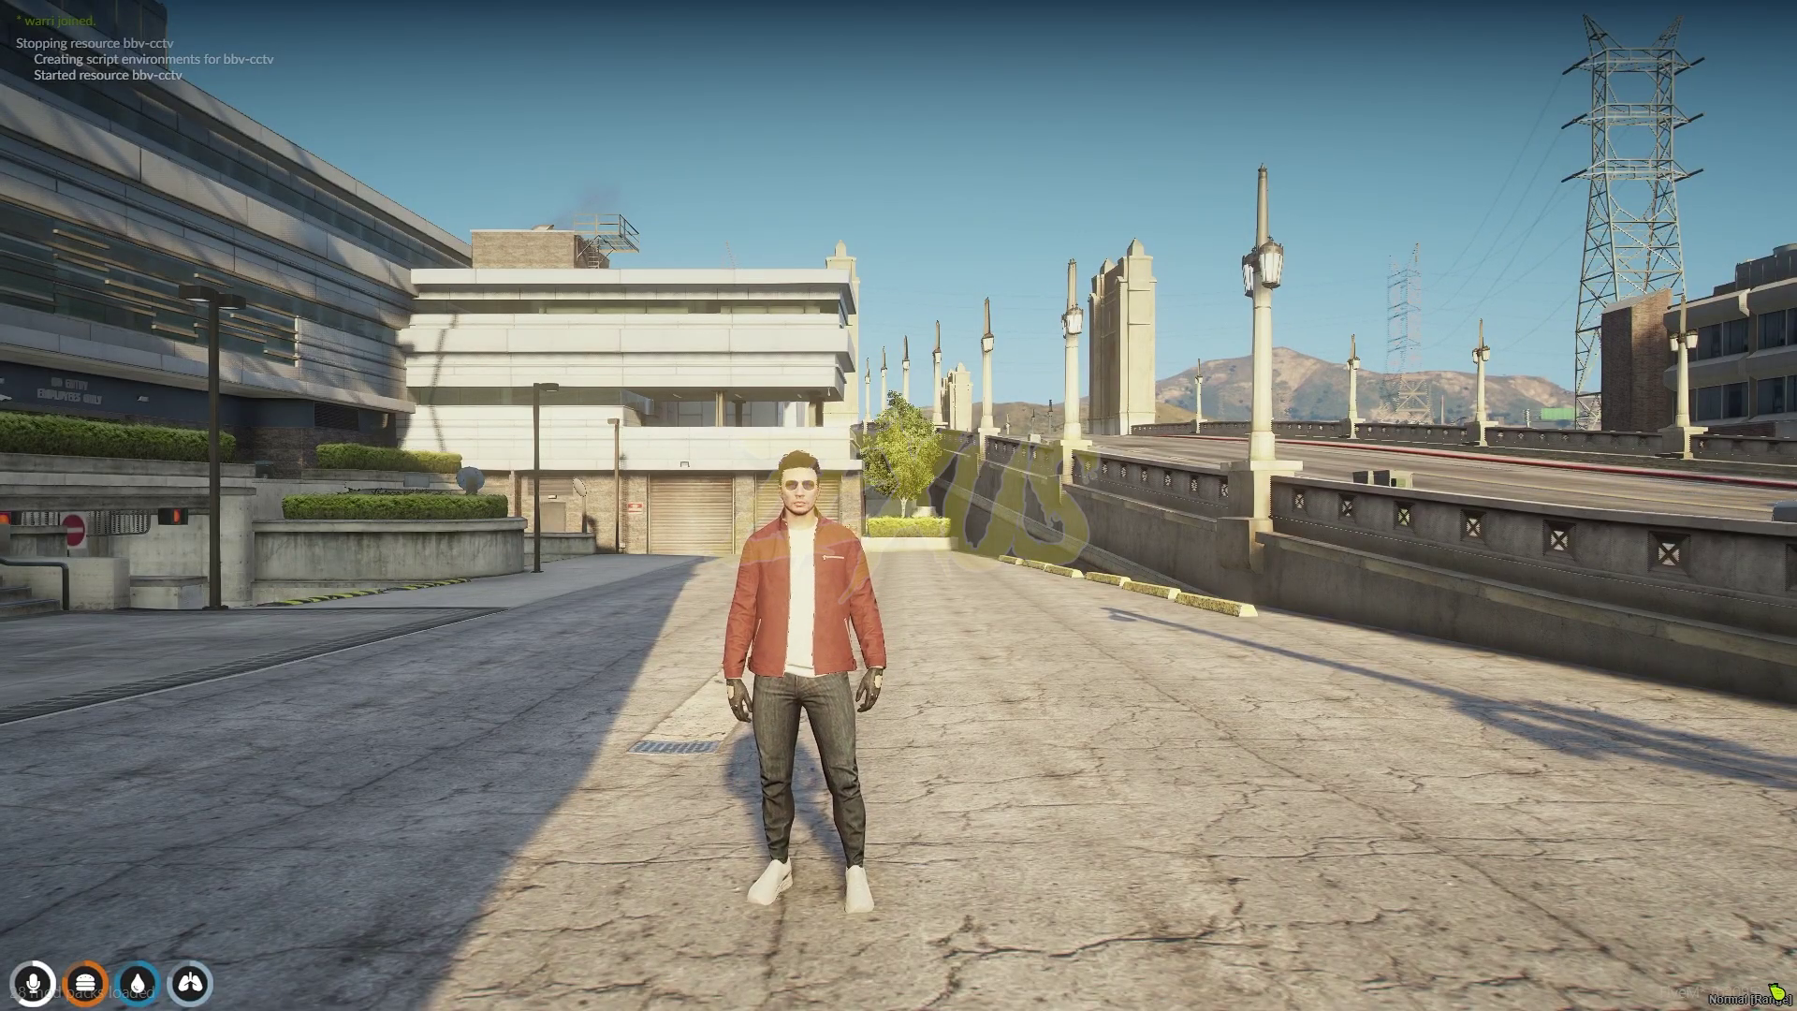